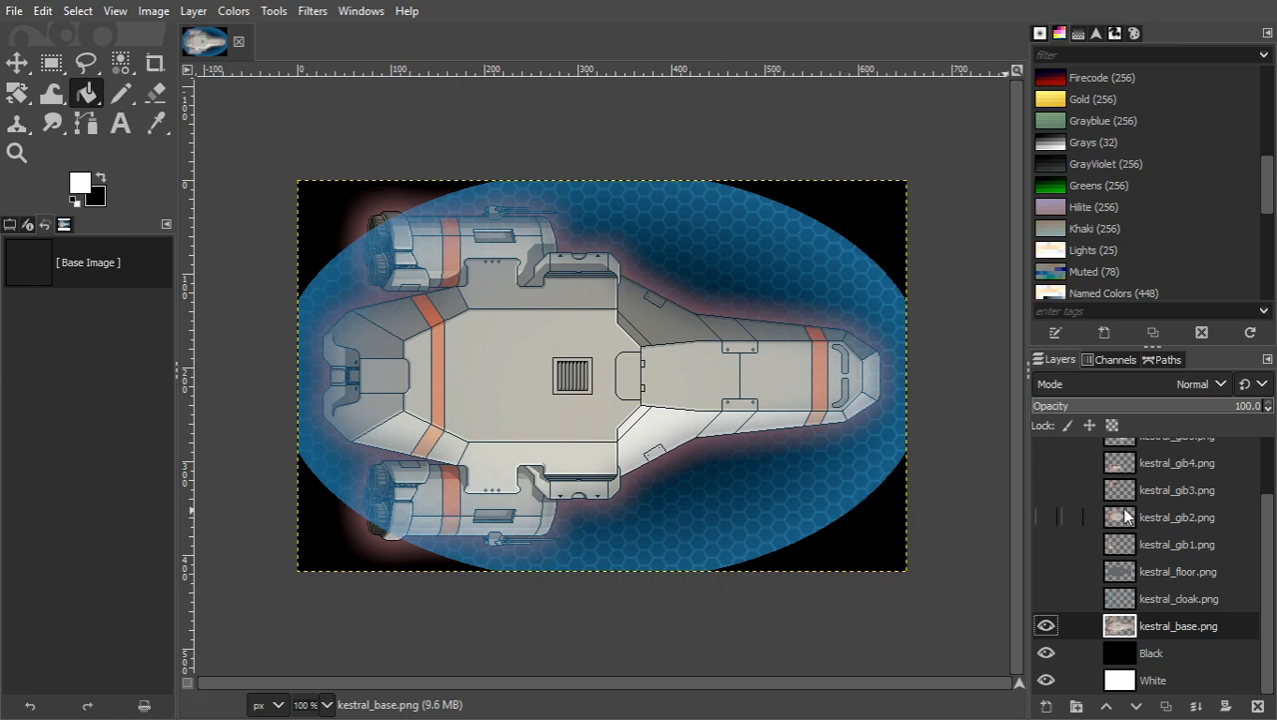
- Select the kestral_shields1.png layer and fit the canvas to the layers
drag(1266, 542, 1274, 456)
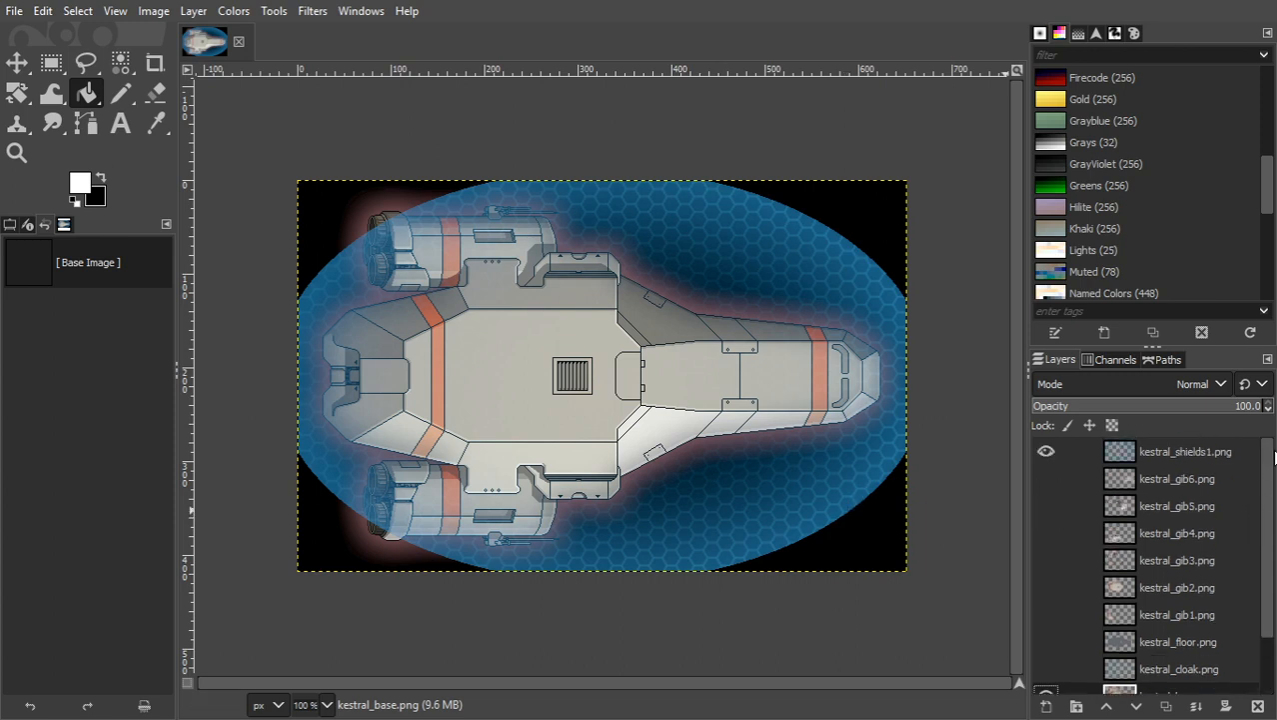
click(1189, 459)
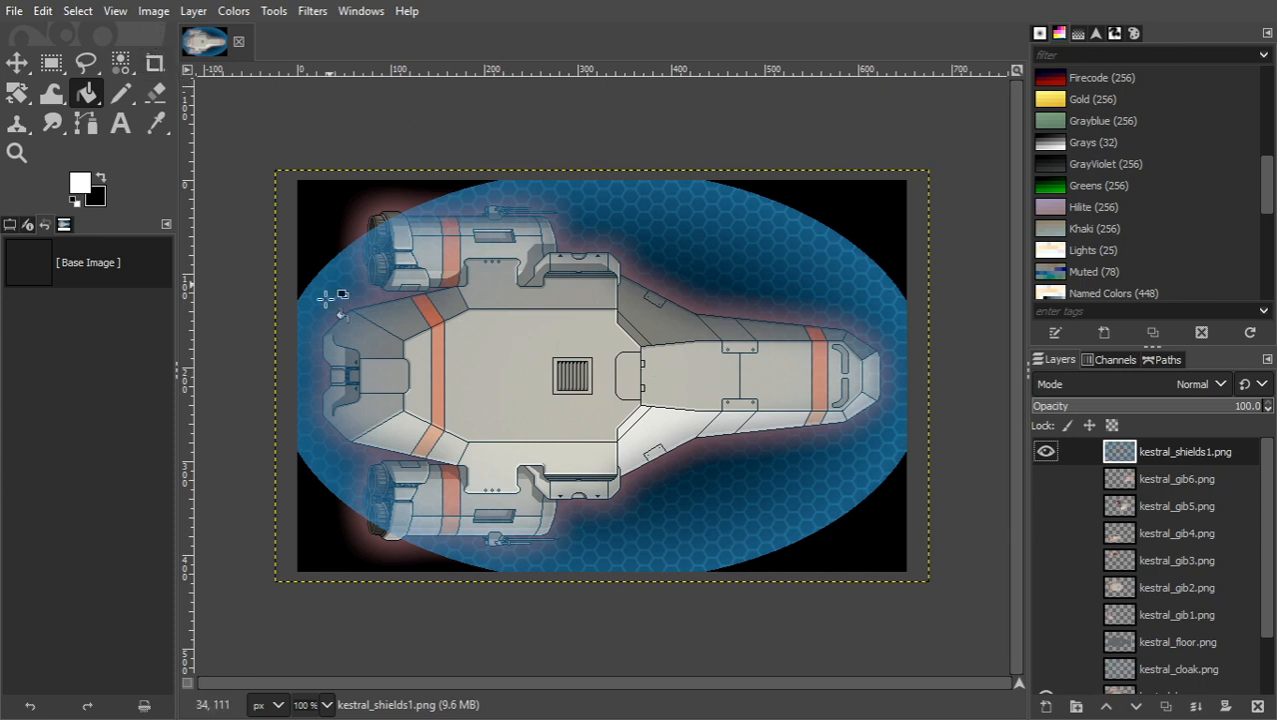
click(153, 11)
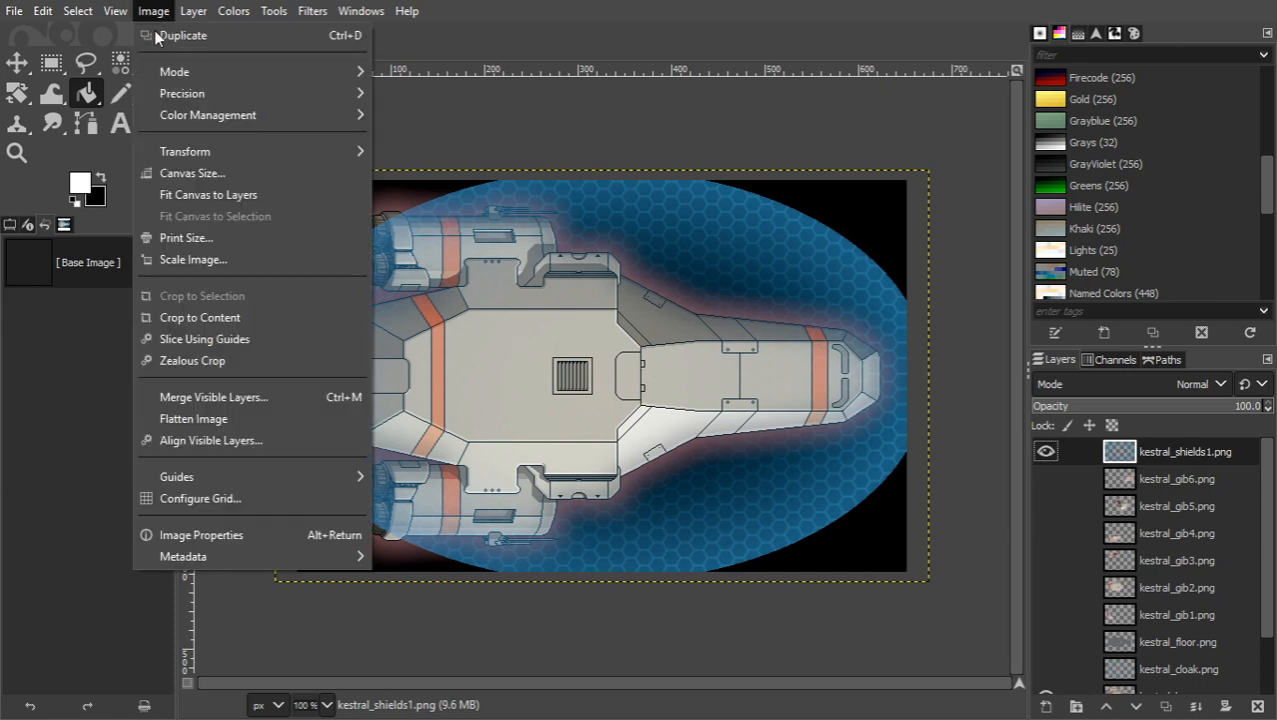
click(170, 192)
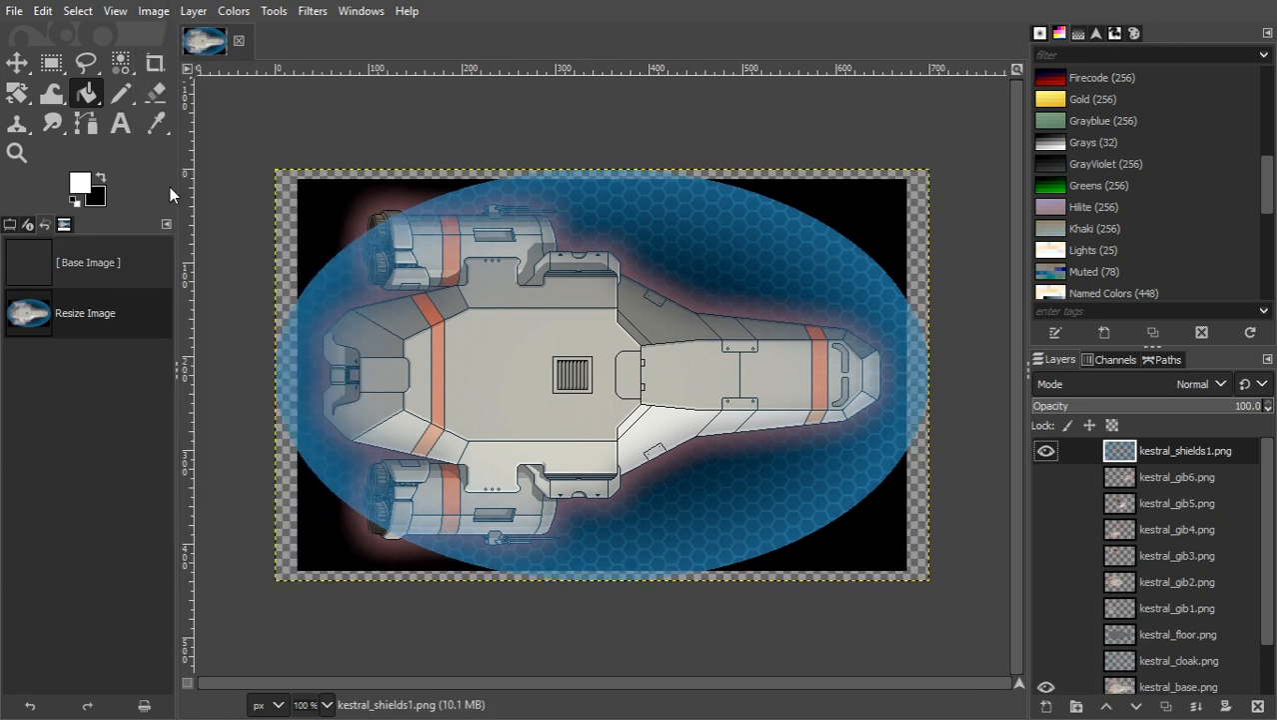
- Hide the kestral_base.png ship layer so only the shield shows over the backgrounds
scroll(1267, 611, down, 2)
scroll(1267, 611, down, 1)
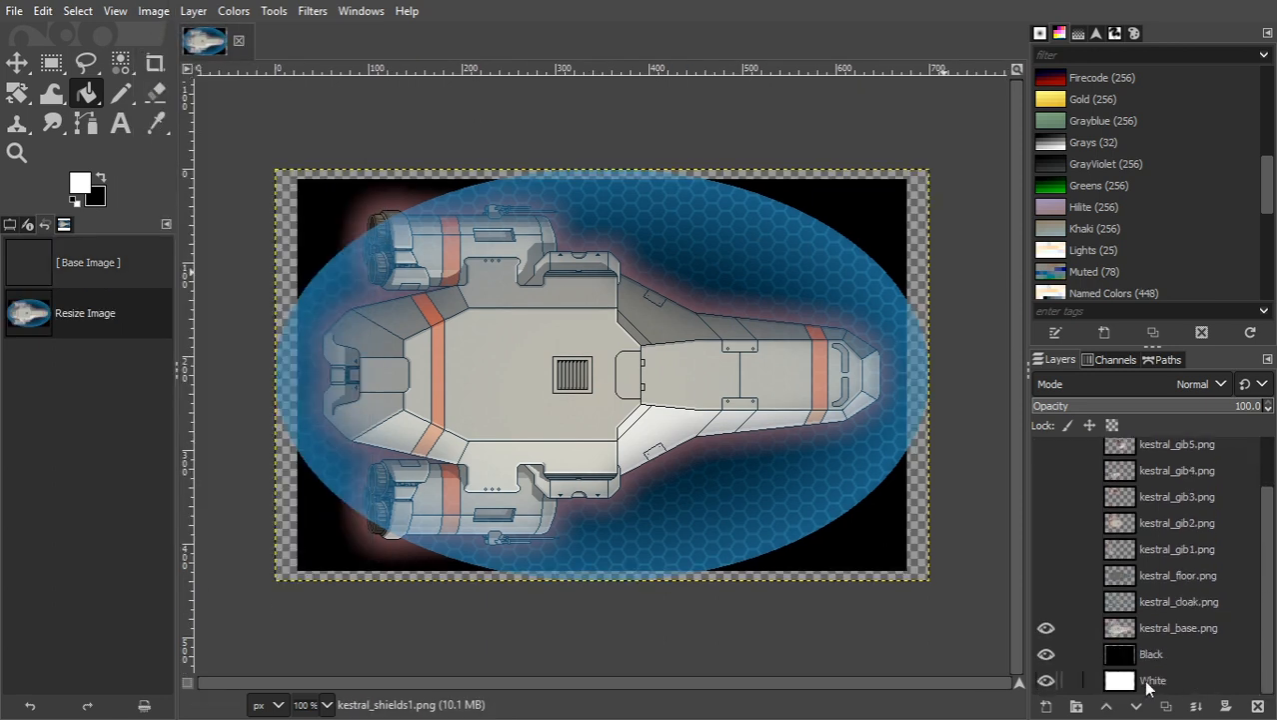
click(1047, 633)
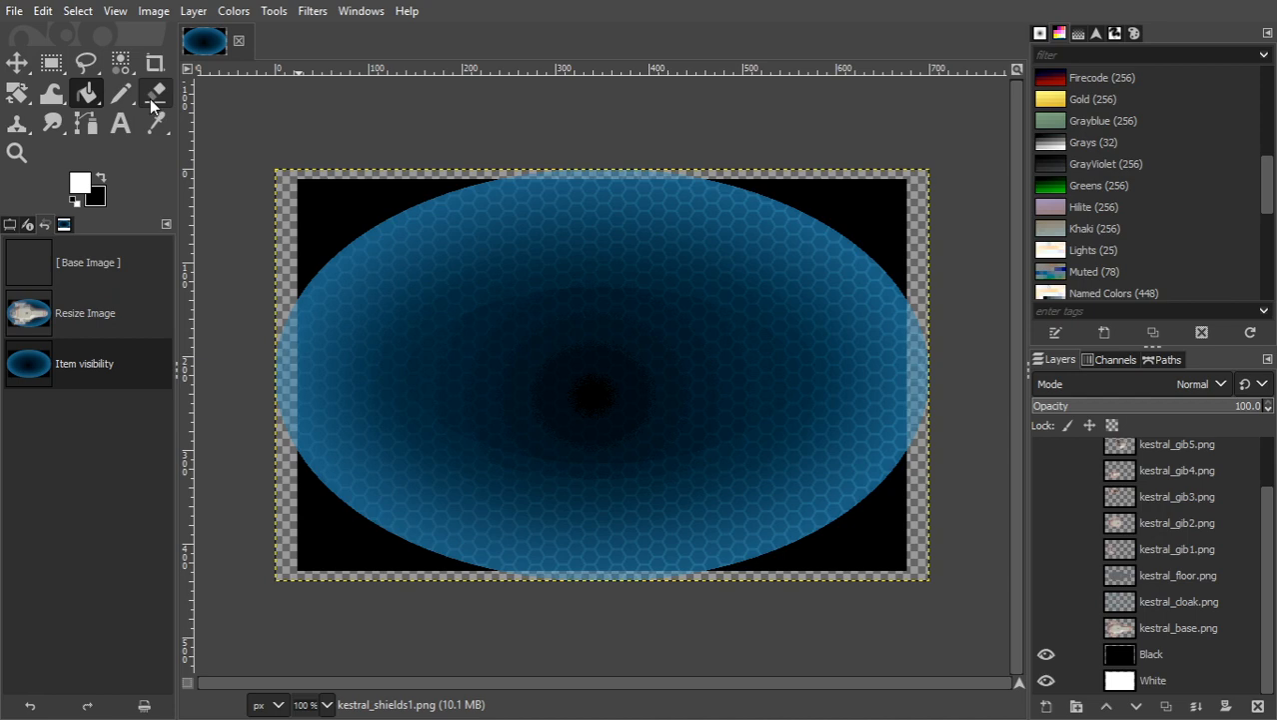
- Try shrinking the shield ellipse slightly with Handle Transform, using handles at its left and right ends
click(273, 11)
mouse_move(351, 85)
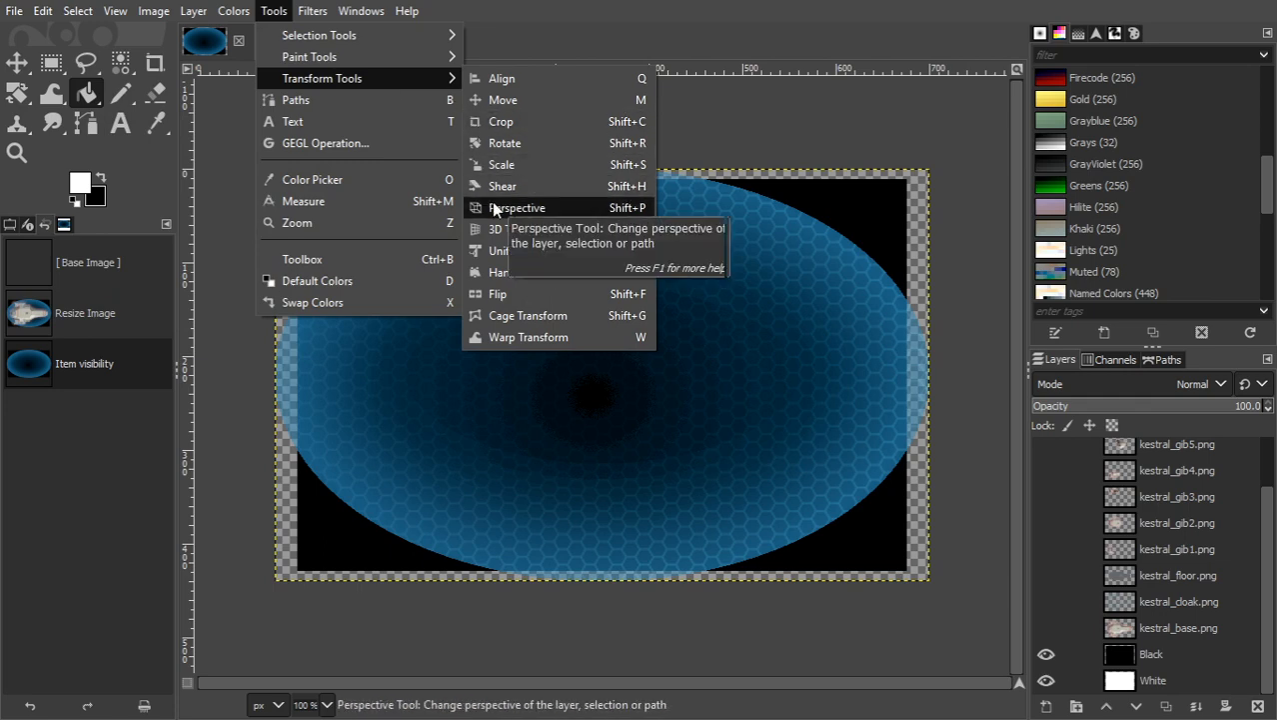
click(528, 274)
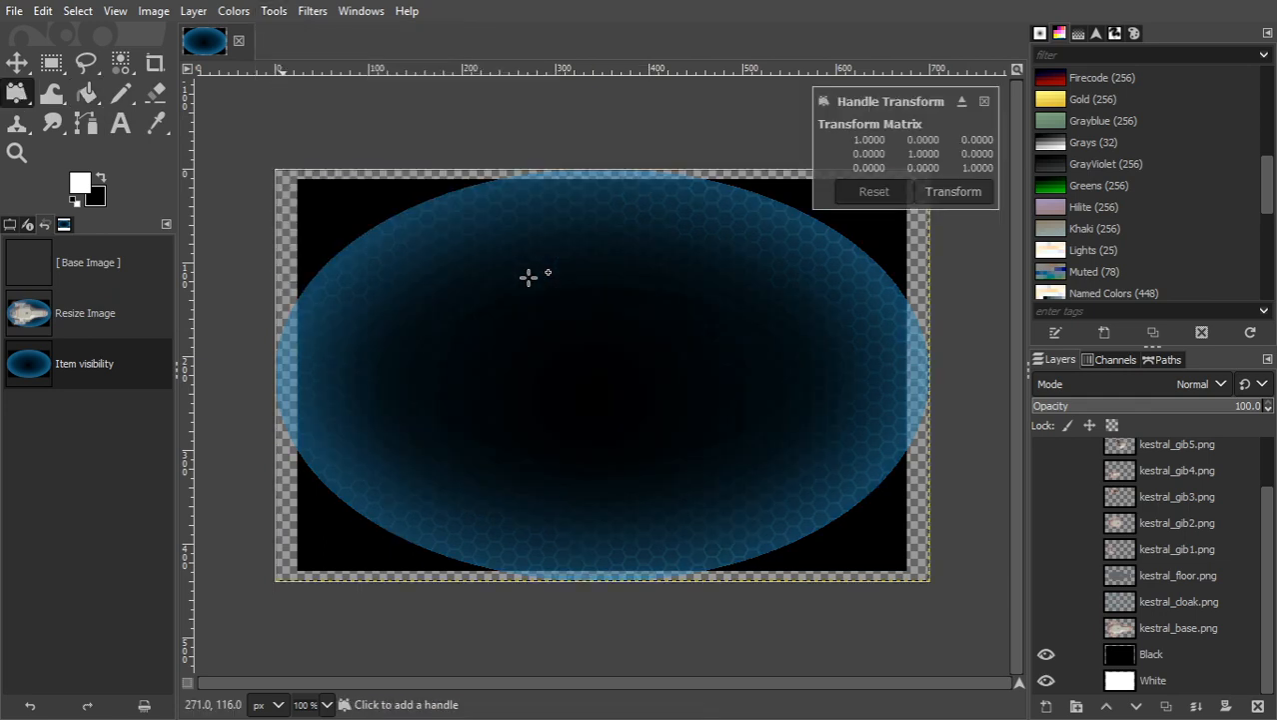
click(273, 383)
click(928, 383)
mouse_move(935, 391)
mouse_down()
mouse_move(876, 364)
mouse_move(798, 370)
mouse_move(663, 463)
mouse_move(995, 365)
mouse_move(989, 451)
mouse_move(863, 294)
mouse_move(858, 320)
mouse_move(875, 325)
mouse_move(861, 263)
mouse_move(779, 280)
mouse_move(682, 365)
mouse_move(914, 388)
mouse_up()
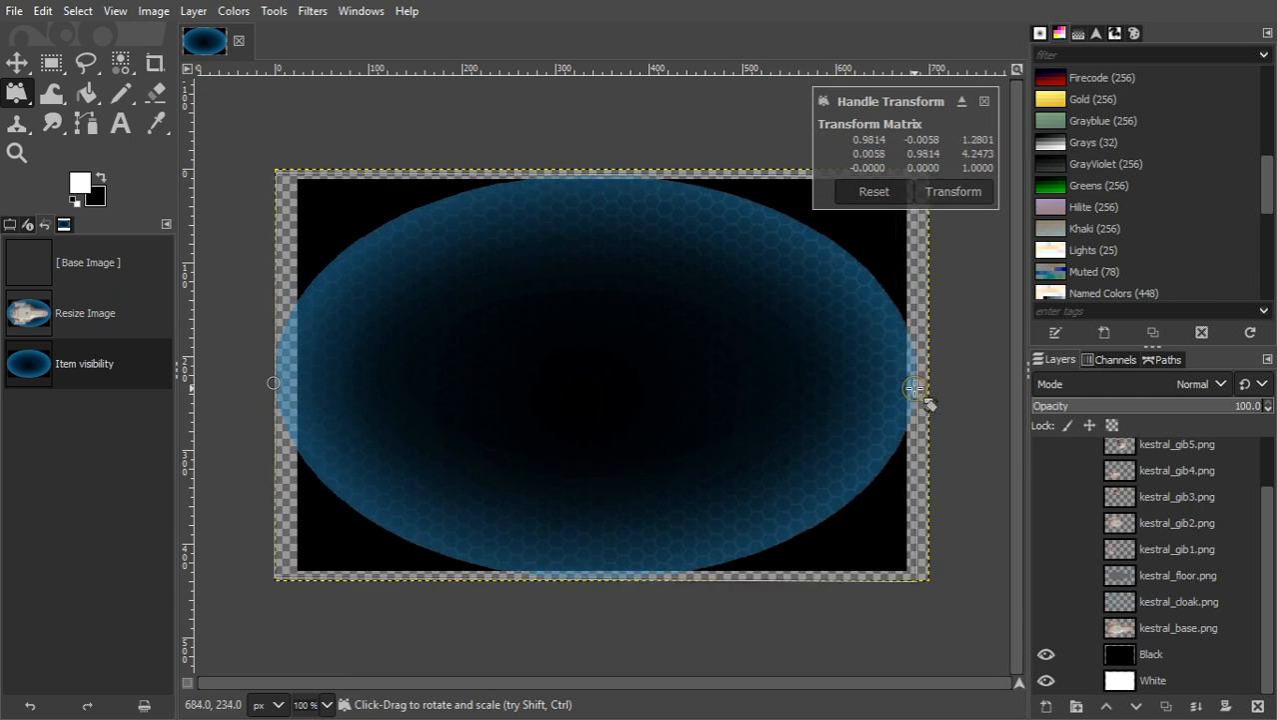
- Try squashing the shield upward with additional transform handles at its top and bottom, apply the transform, and undo it
click(588, 177)
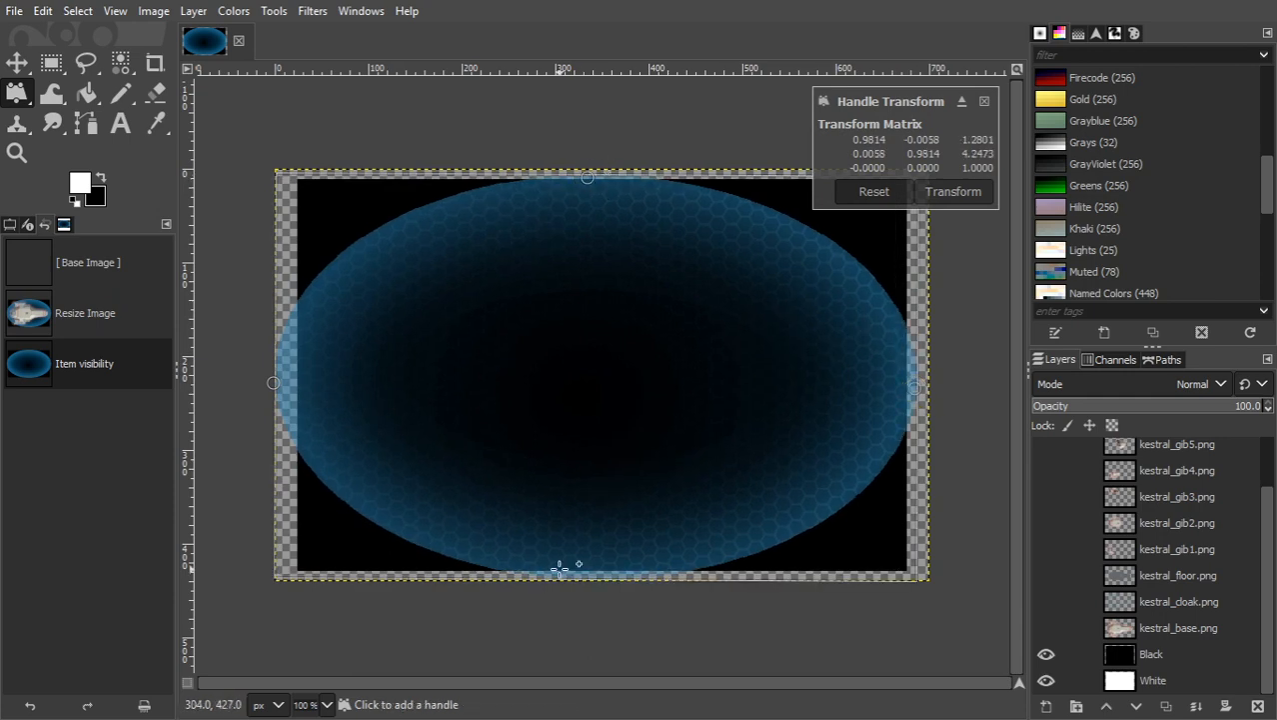
drag(587, 579, 583, 469)
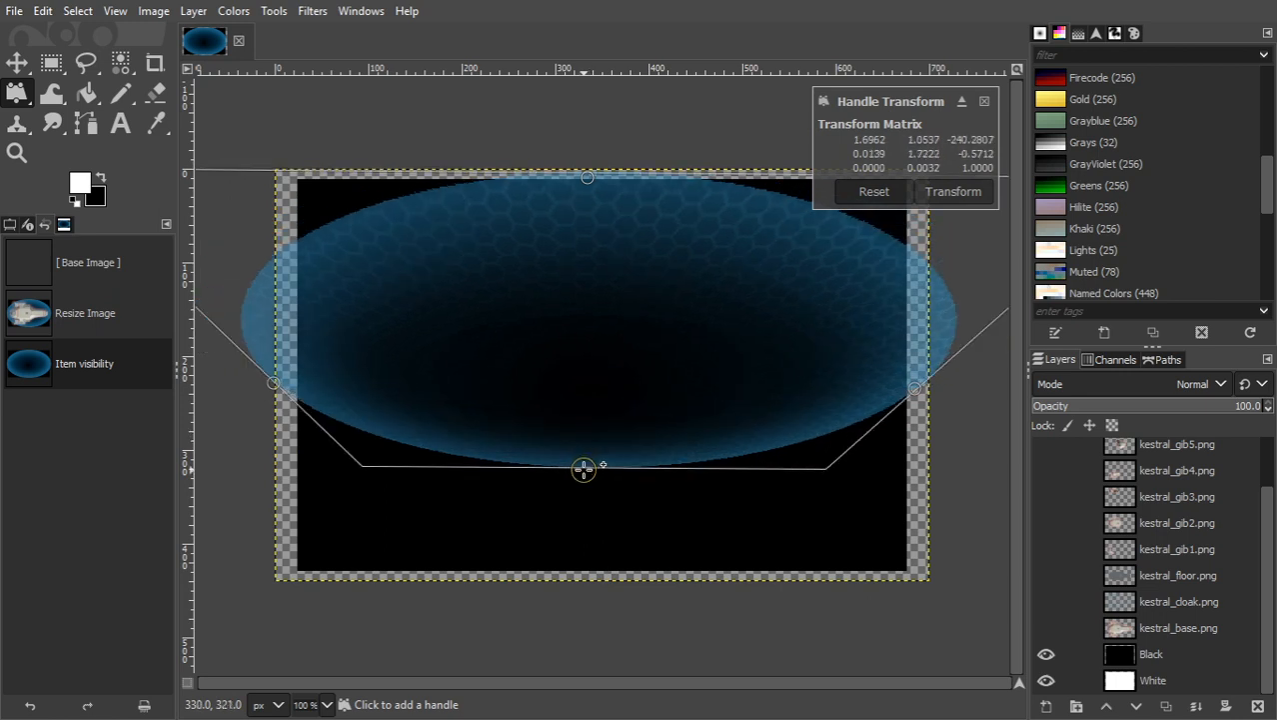
key(Return)
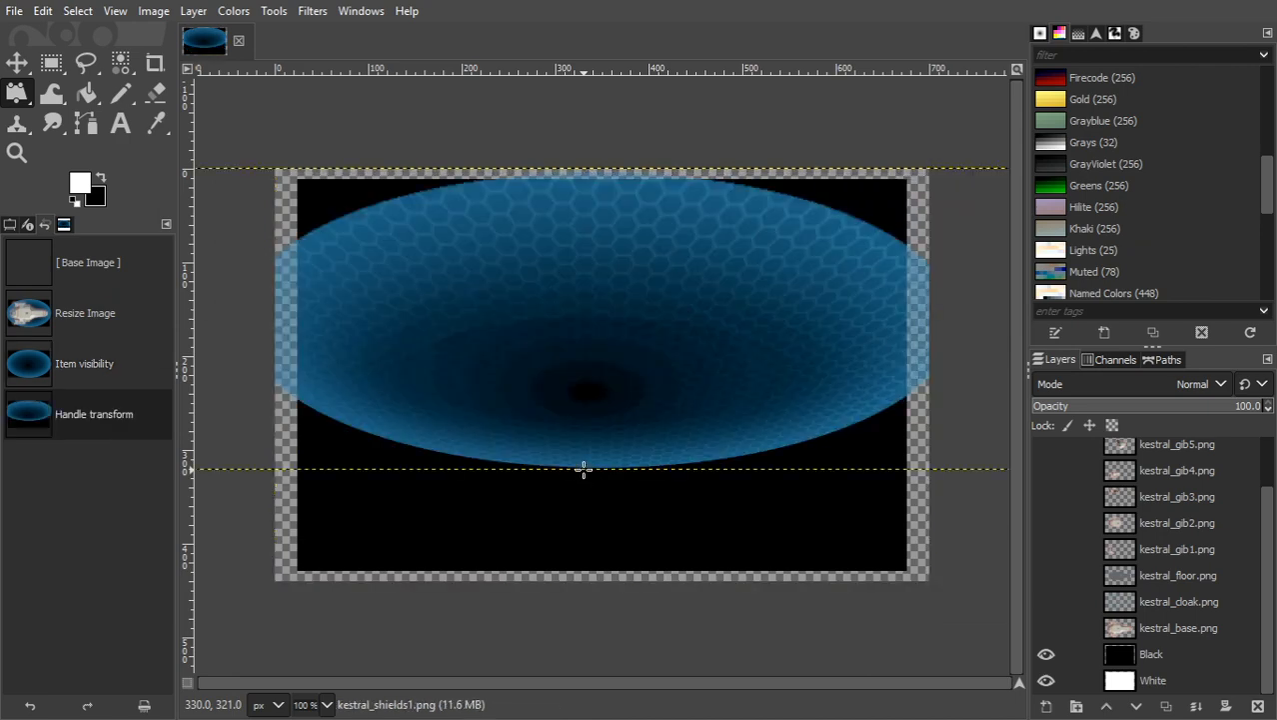
key(ctrl+z)
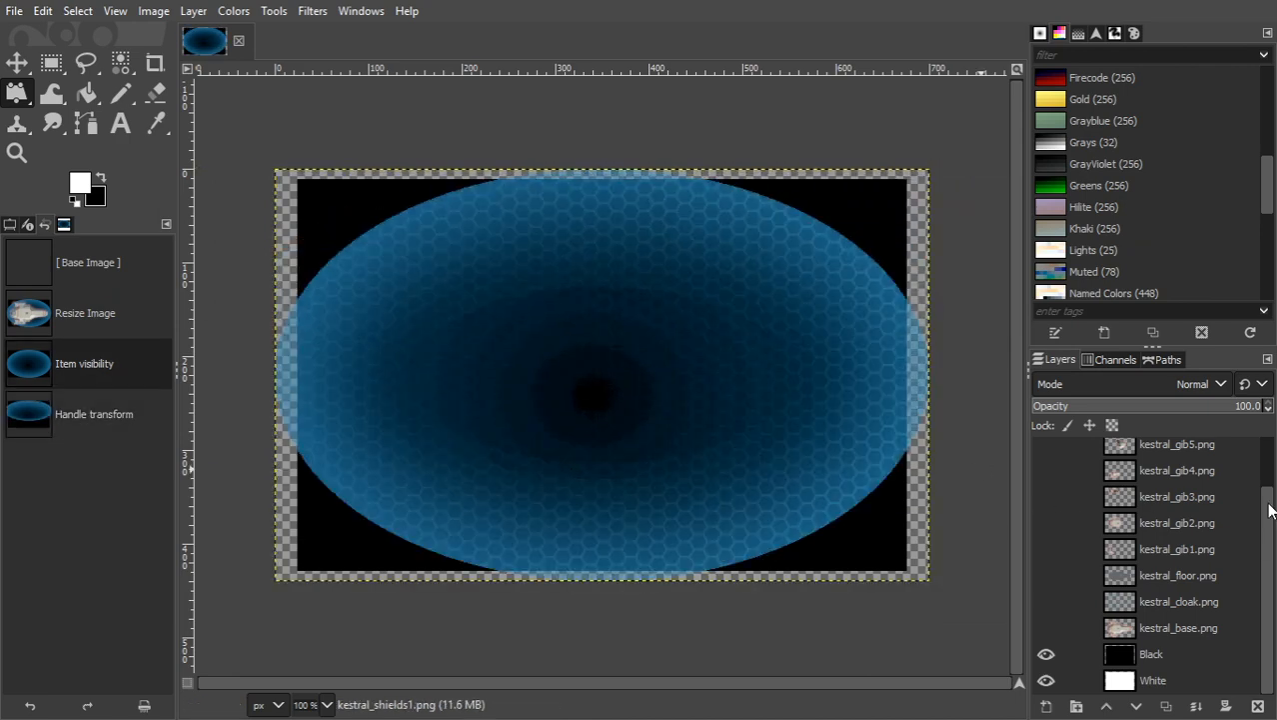
- Start a Colorize adjustment on the kestral_shields1.png layer and preview it with the green colour 6bd165
scroll(1270, 461, up, 2)
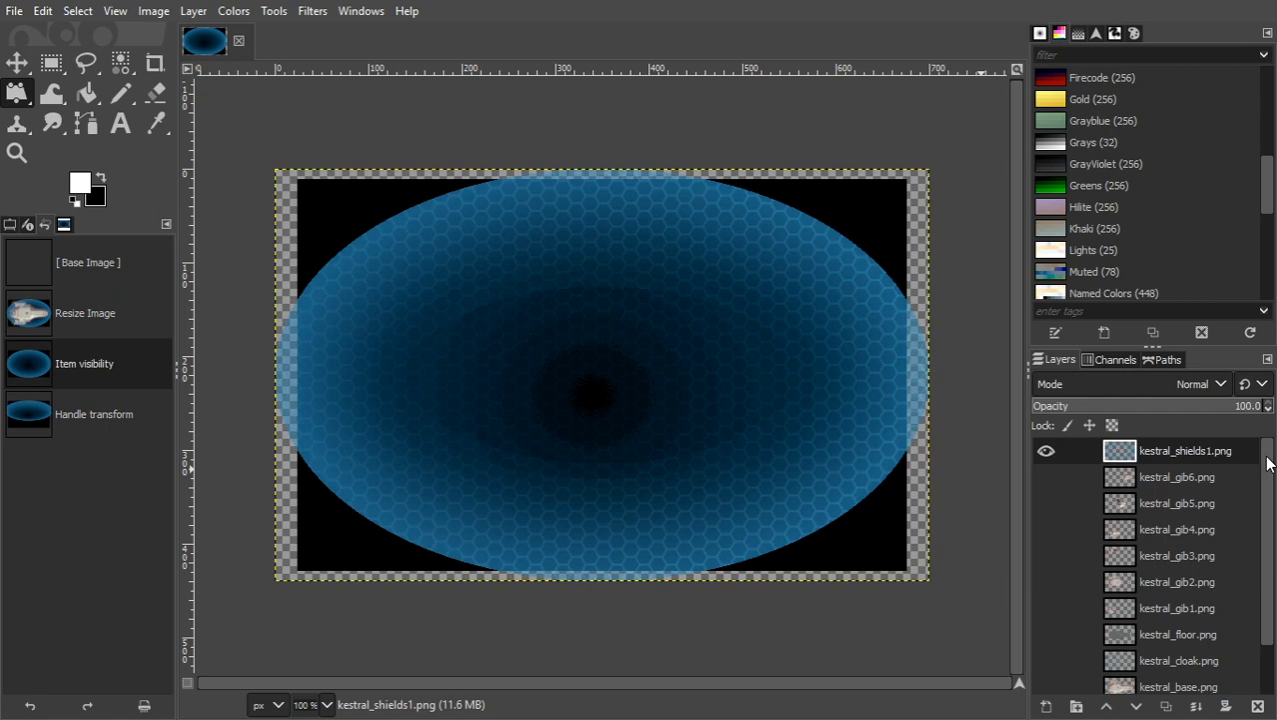
click(234, 11)
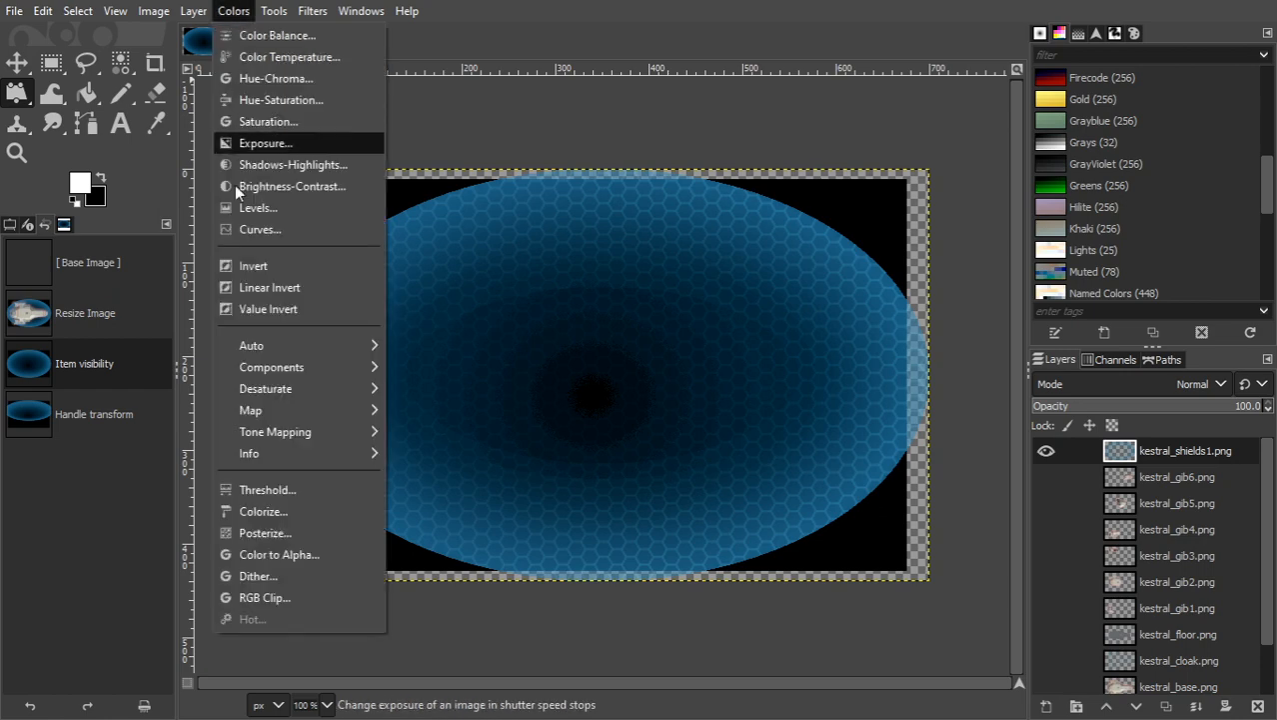
click(248, 511)
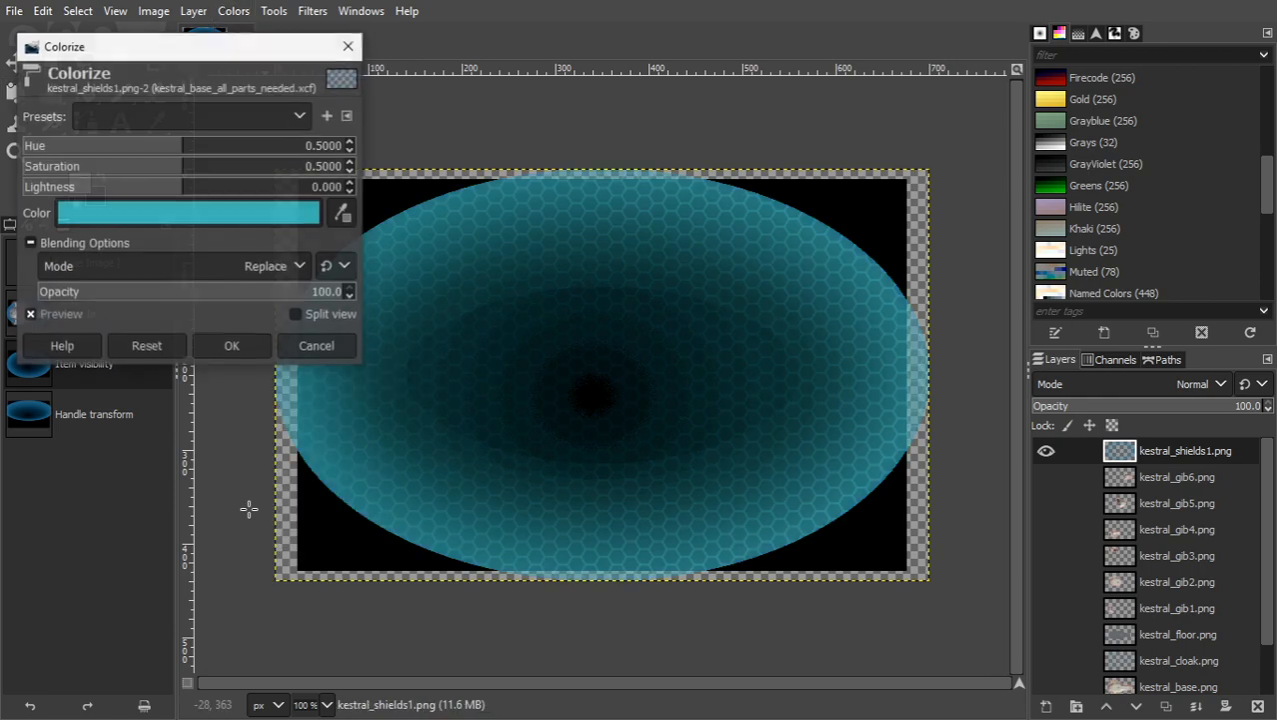
click(280, 215)
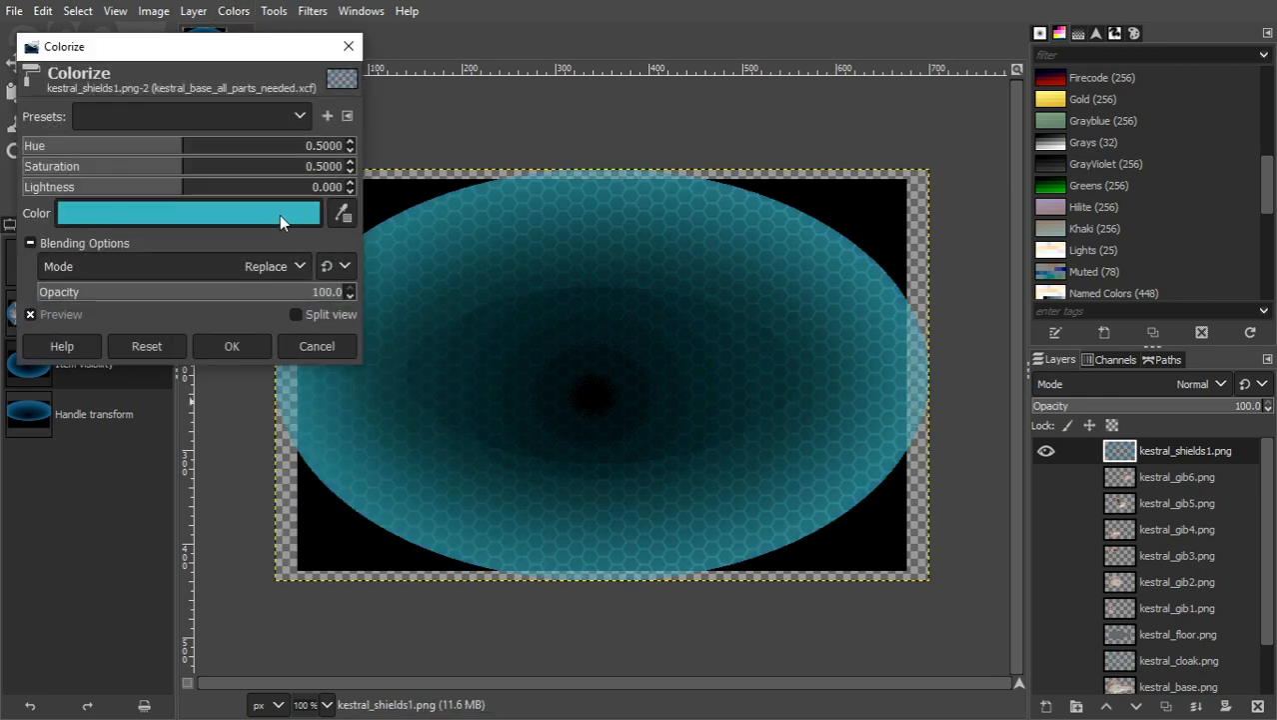
click(237, 198)
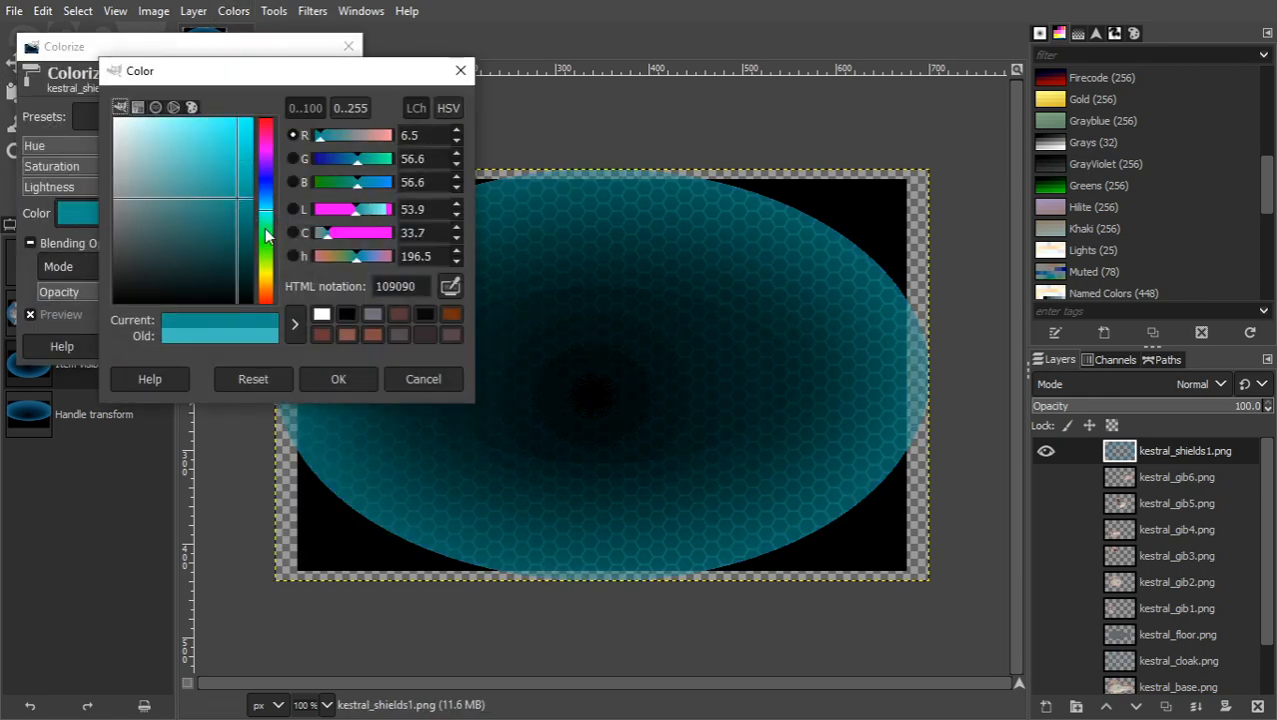
click(266, 242)
click(185, 151)
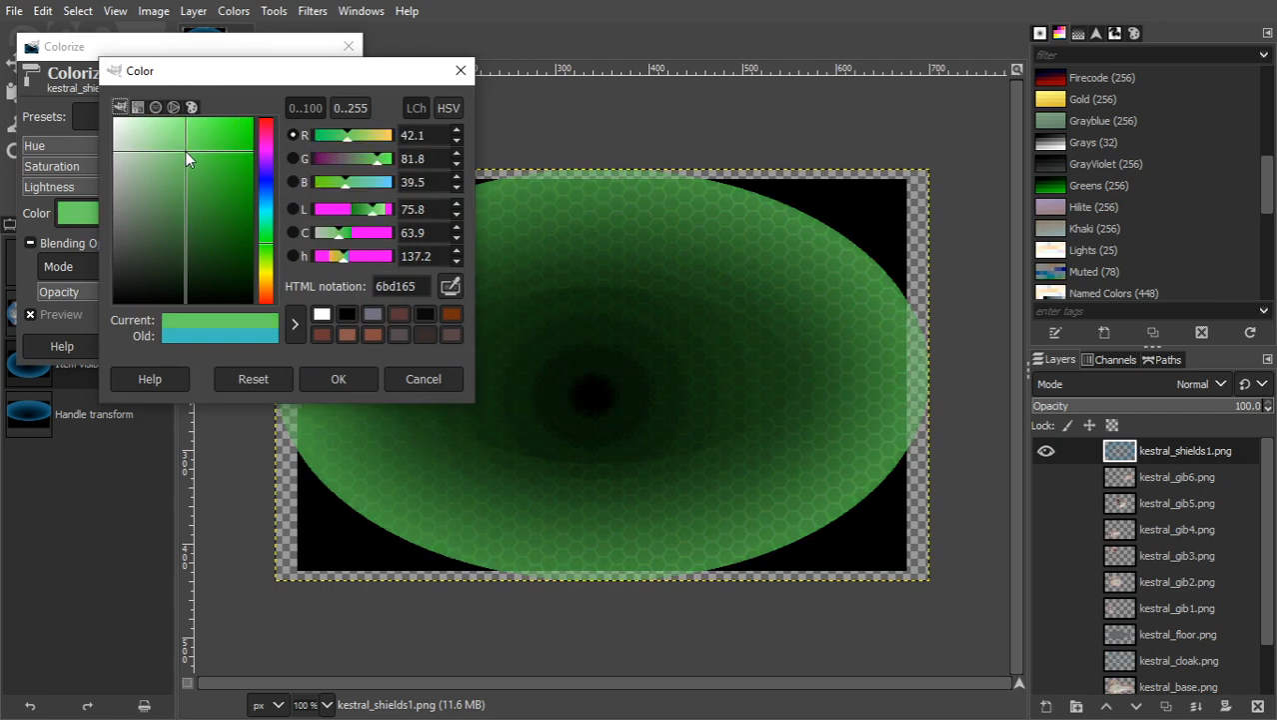
- Try red and orange hues for the shield, settle on the muted tan bf967b, and apply the Colorize adjustment
click(268, 133)
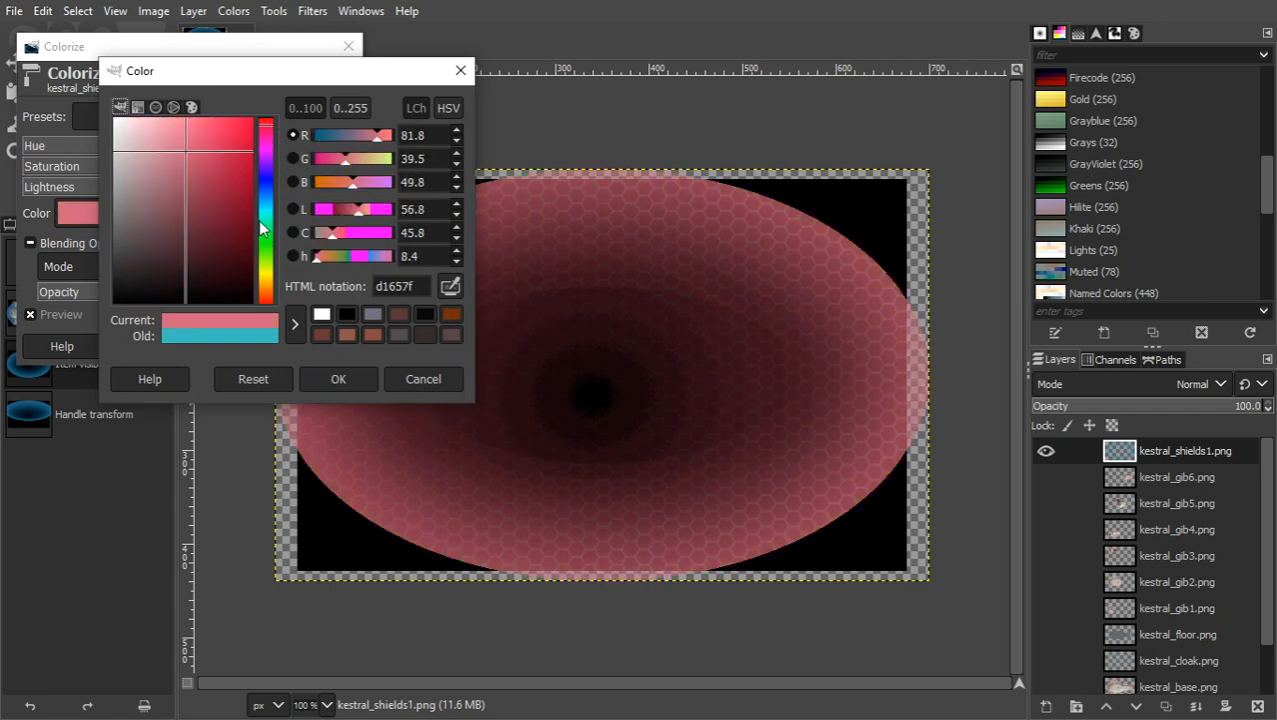
click(267, 260)
click(265, 302)
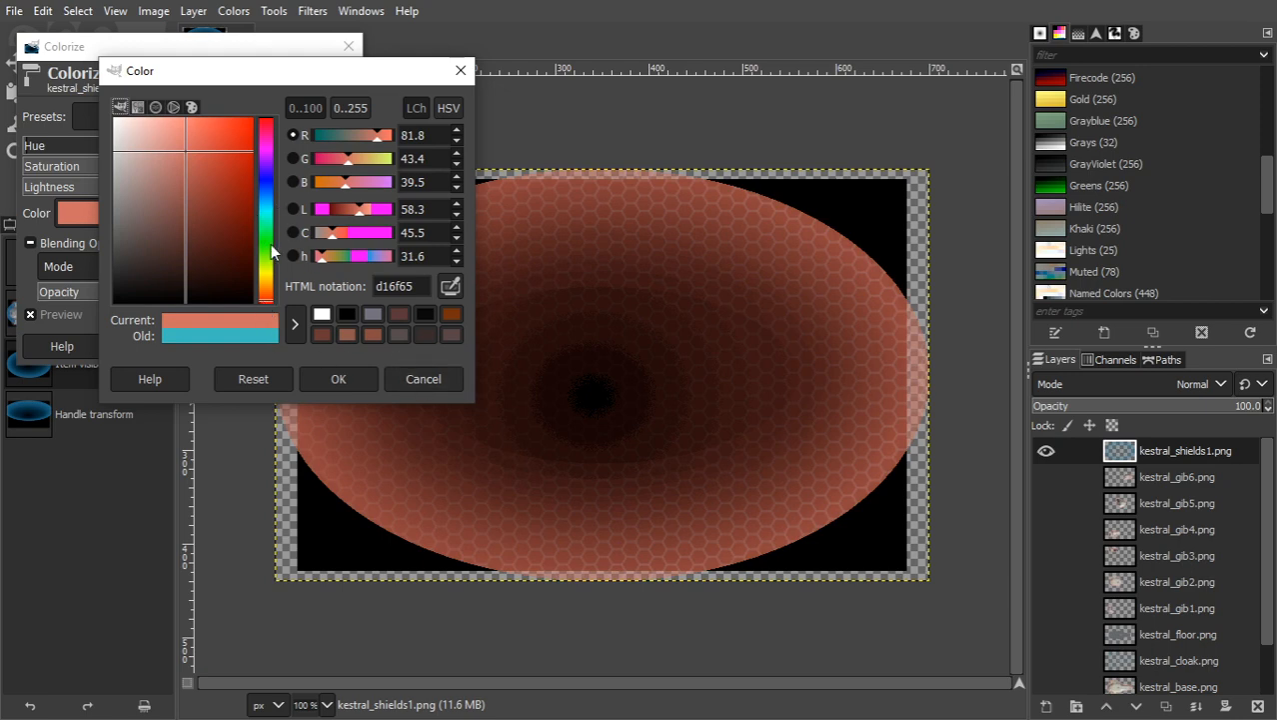
click(266, 291)
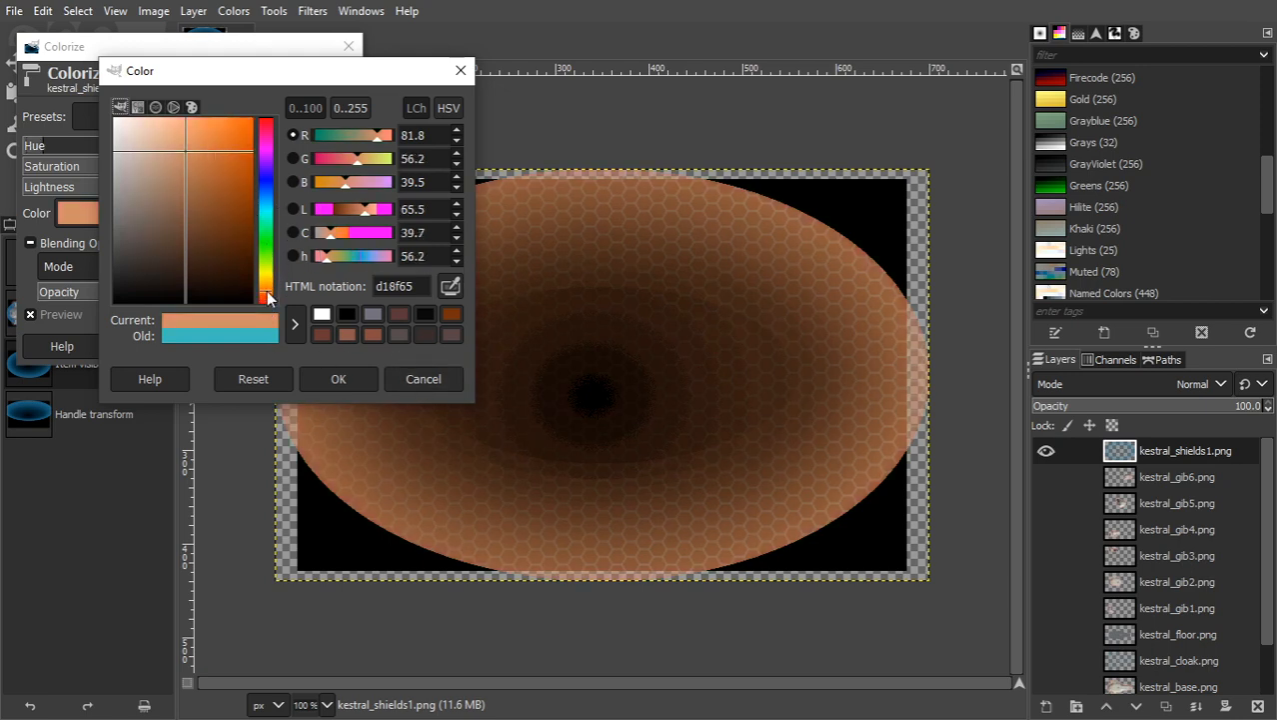
click(162, 163)
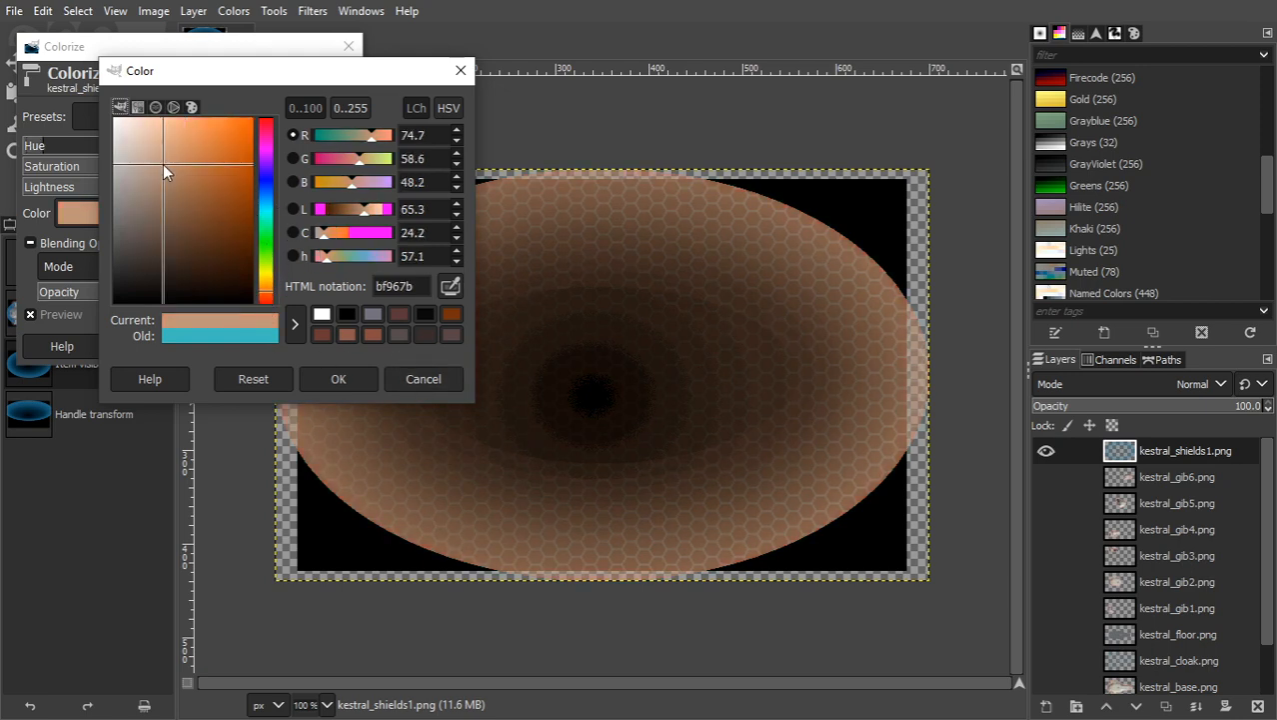
click(360, 373)
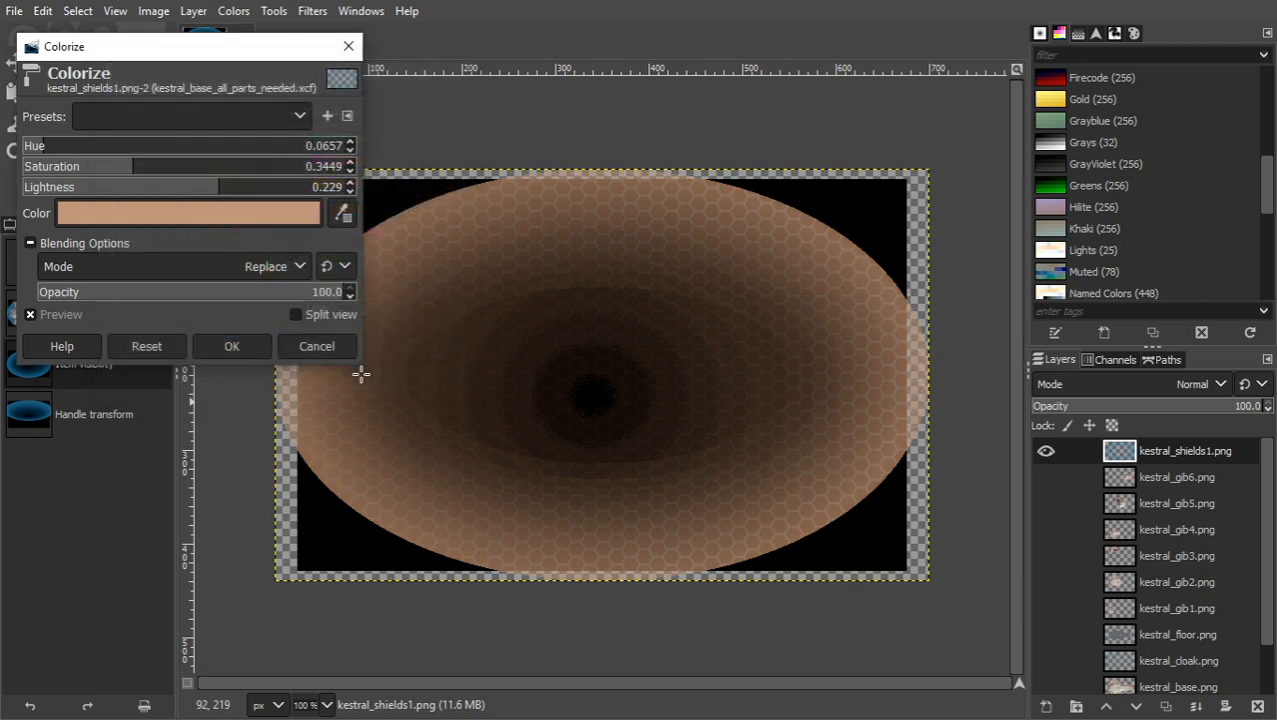
click(234, 348)
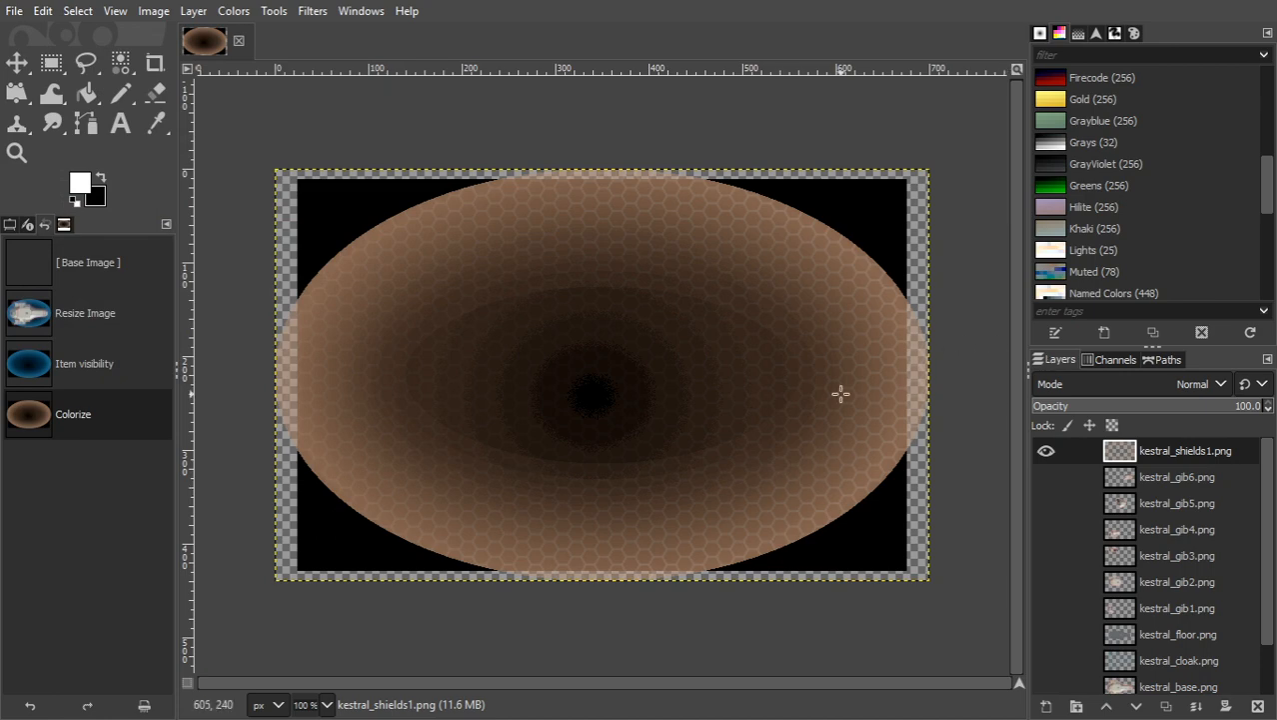
- Activate the Gradient tool with its options shown, and create a transparent 700 × 440 px layer named Gradient
key(g)
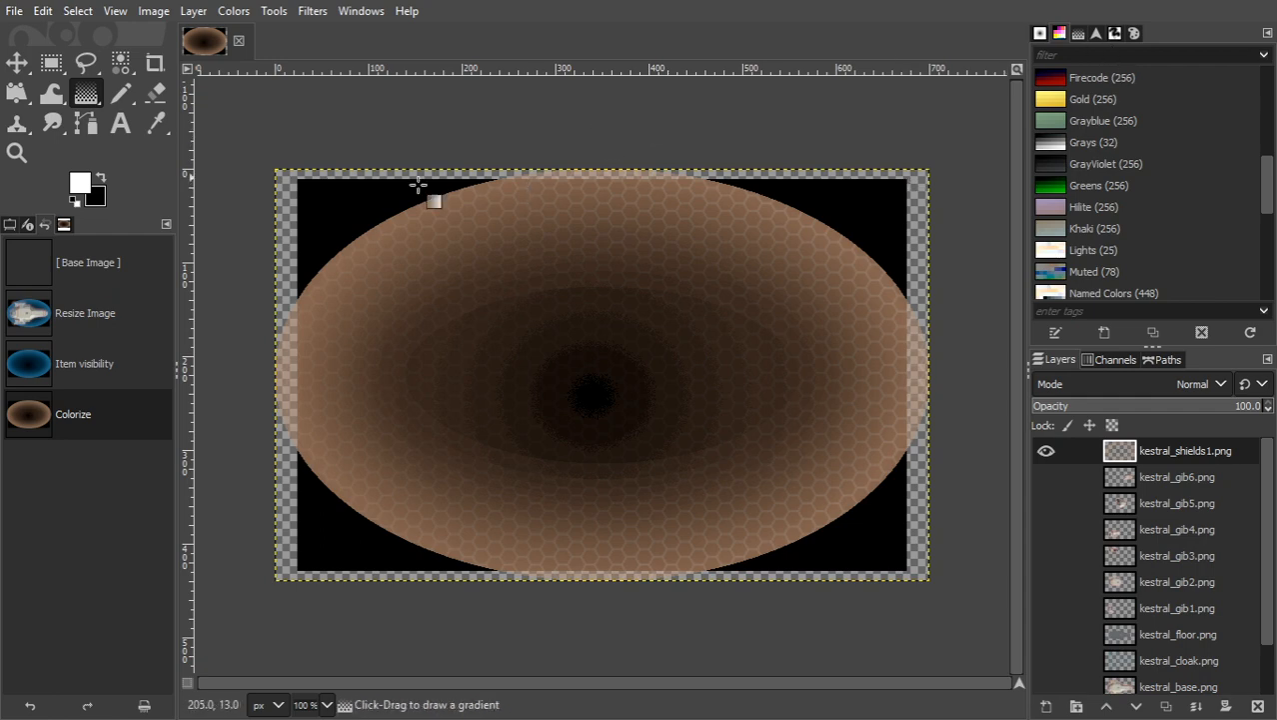
click(11, 226)
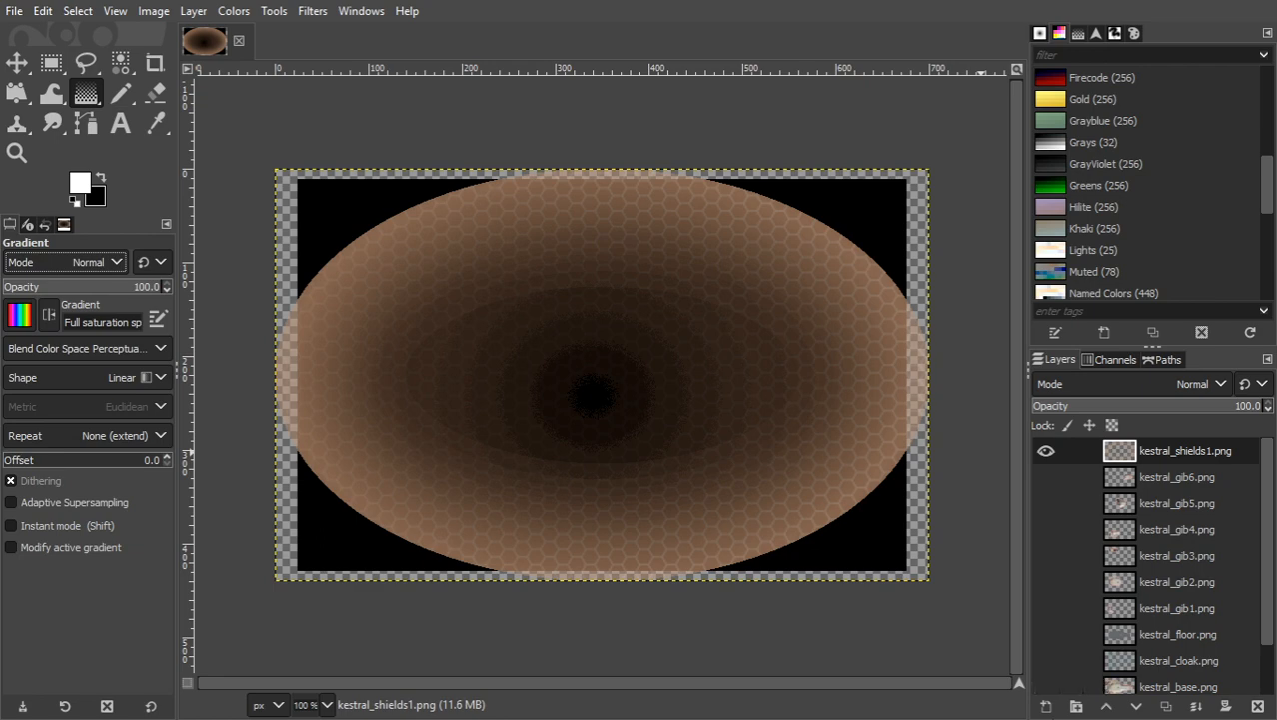
click(1047, 706)
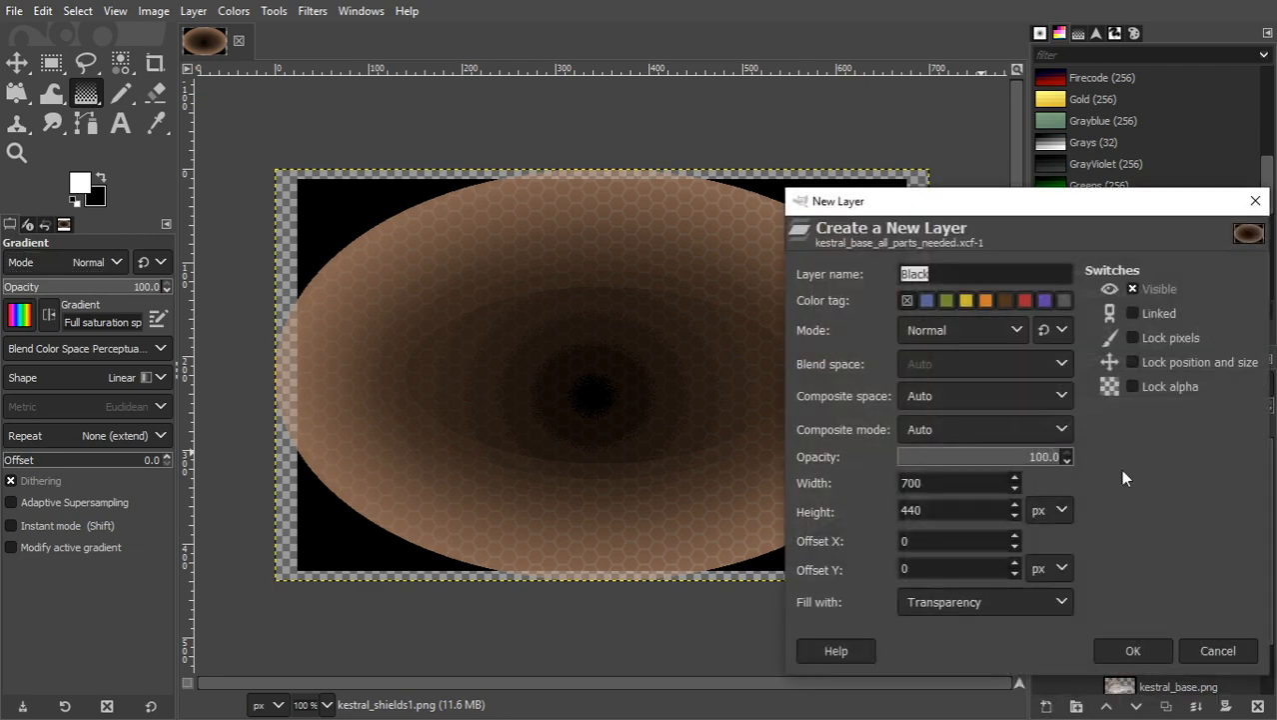
text(Gradient#)
key(BackSpace)
key(Return)
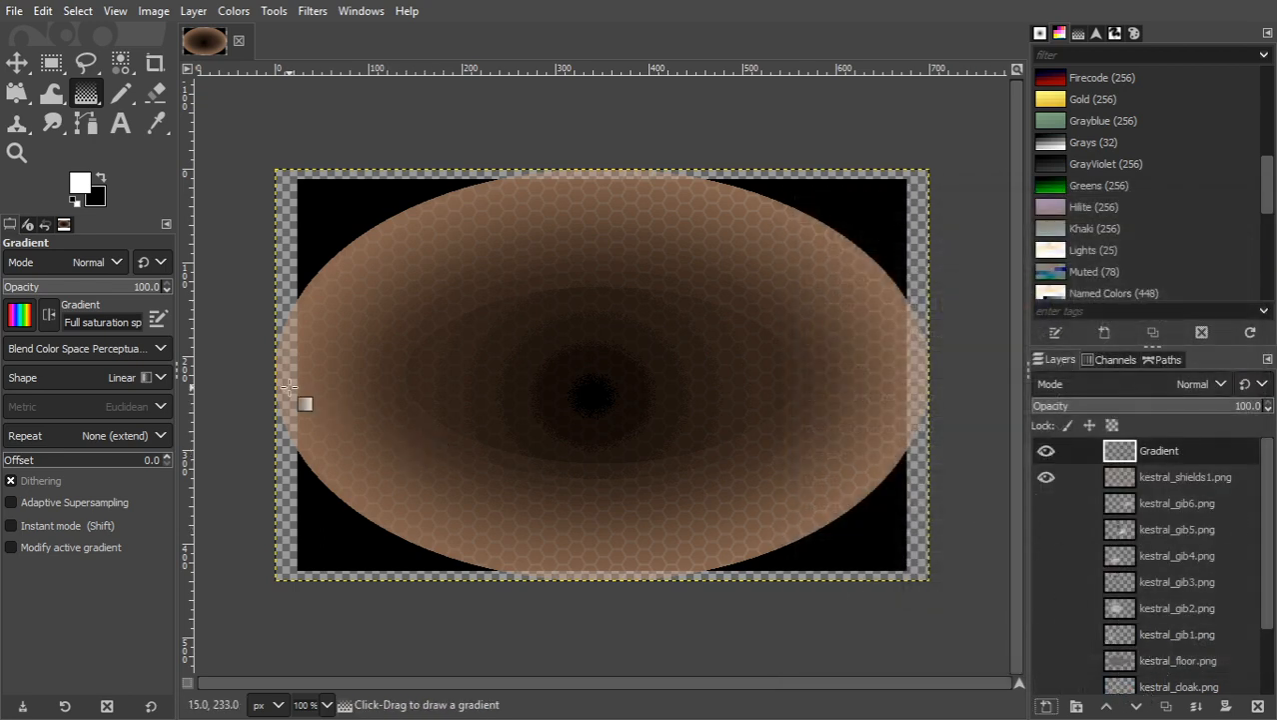
- Fill the Gradient layer with a horizontal full-saturation rainbow gradient across its width and move it below kestral_shields1.png
drag(277, 388, 916, 396)
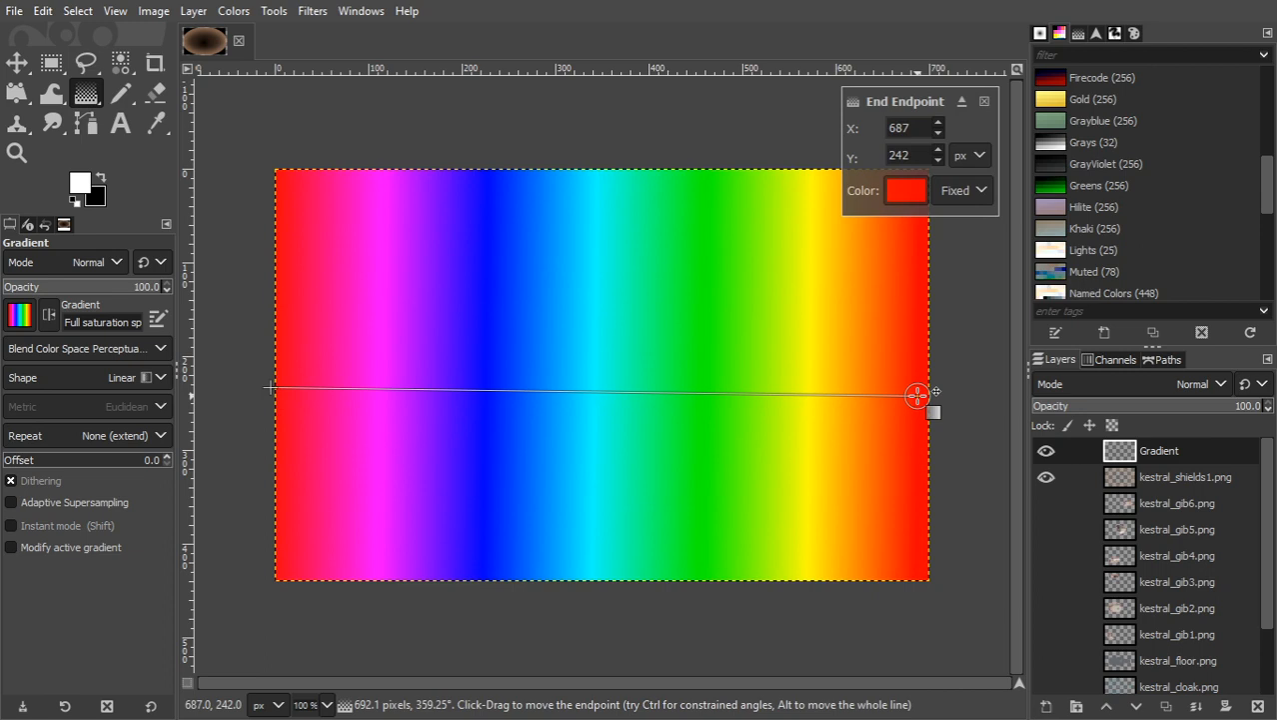
key(Return)
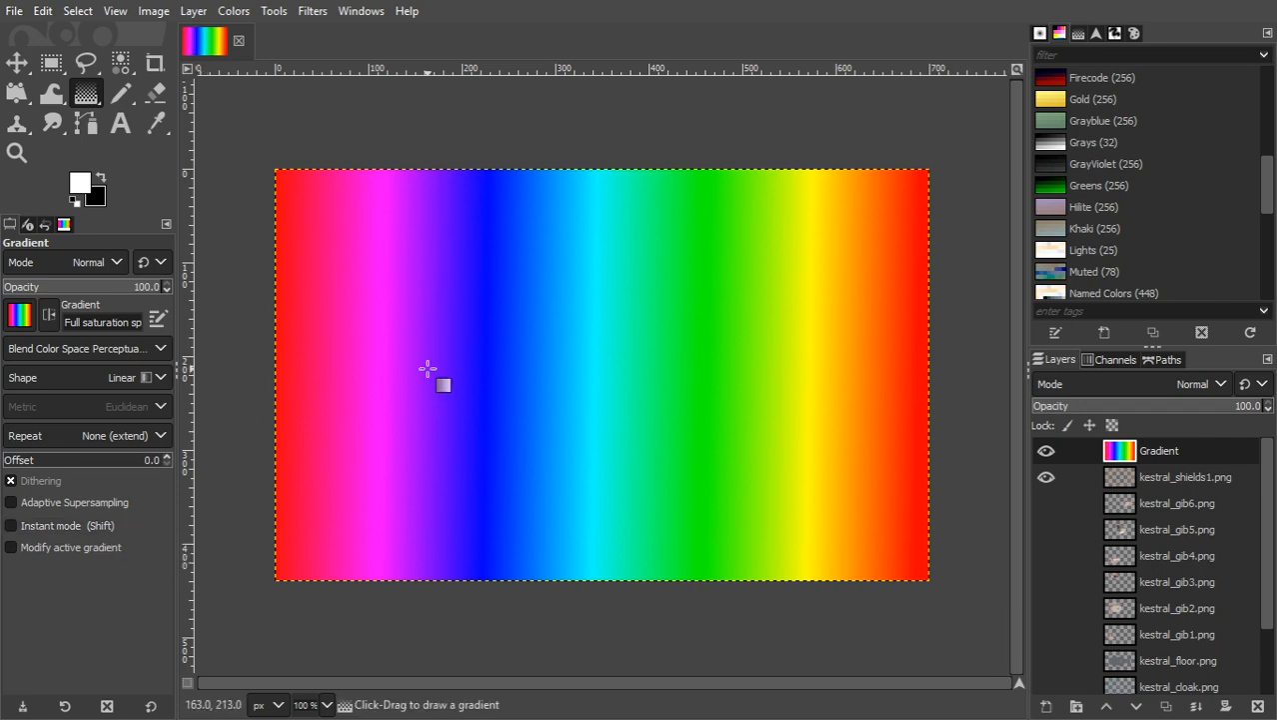
click(1136, 706)
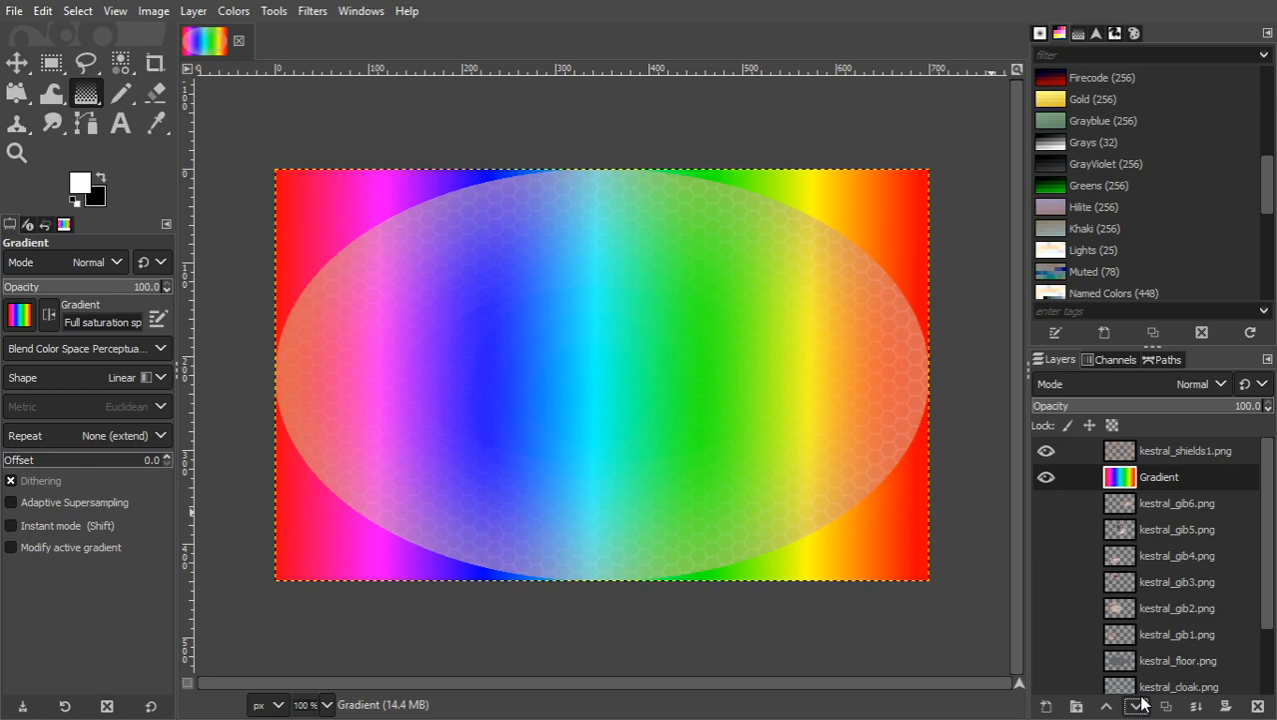
right_click(1123, 486)
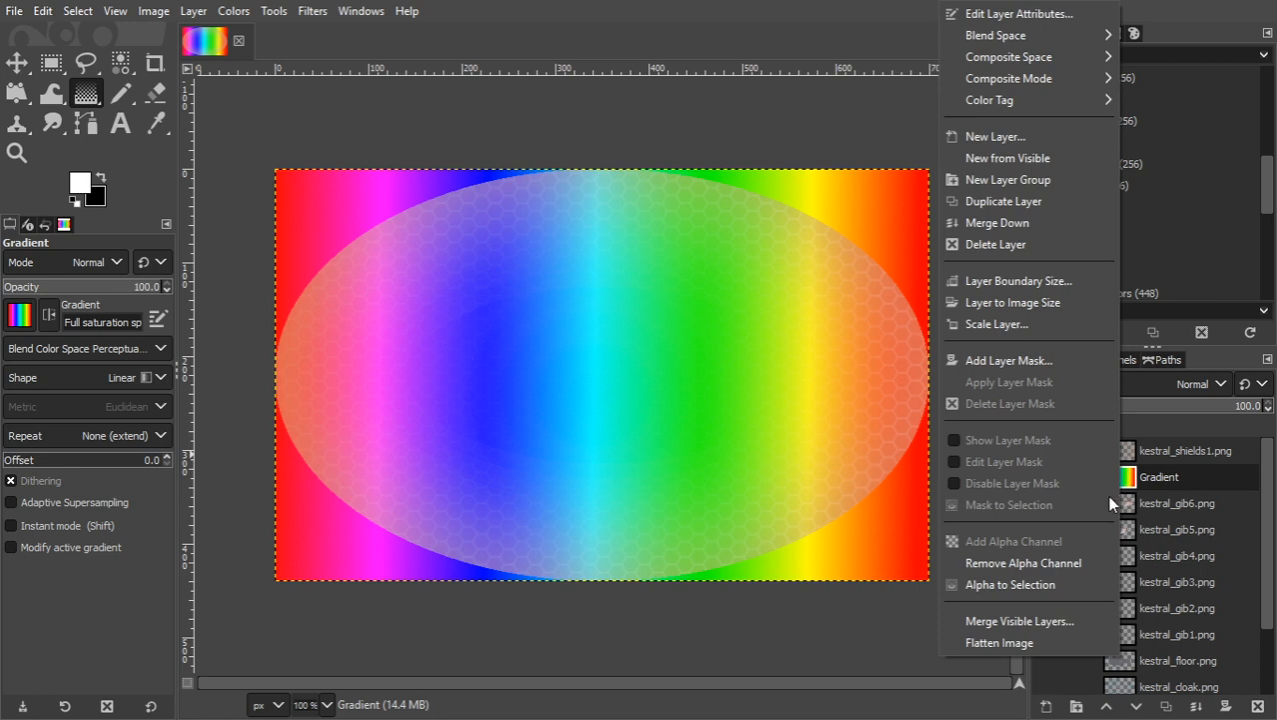
click(1059, 587)
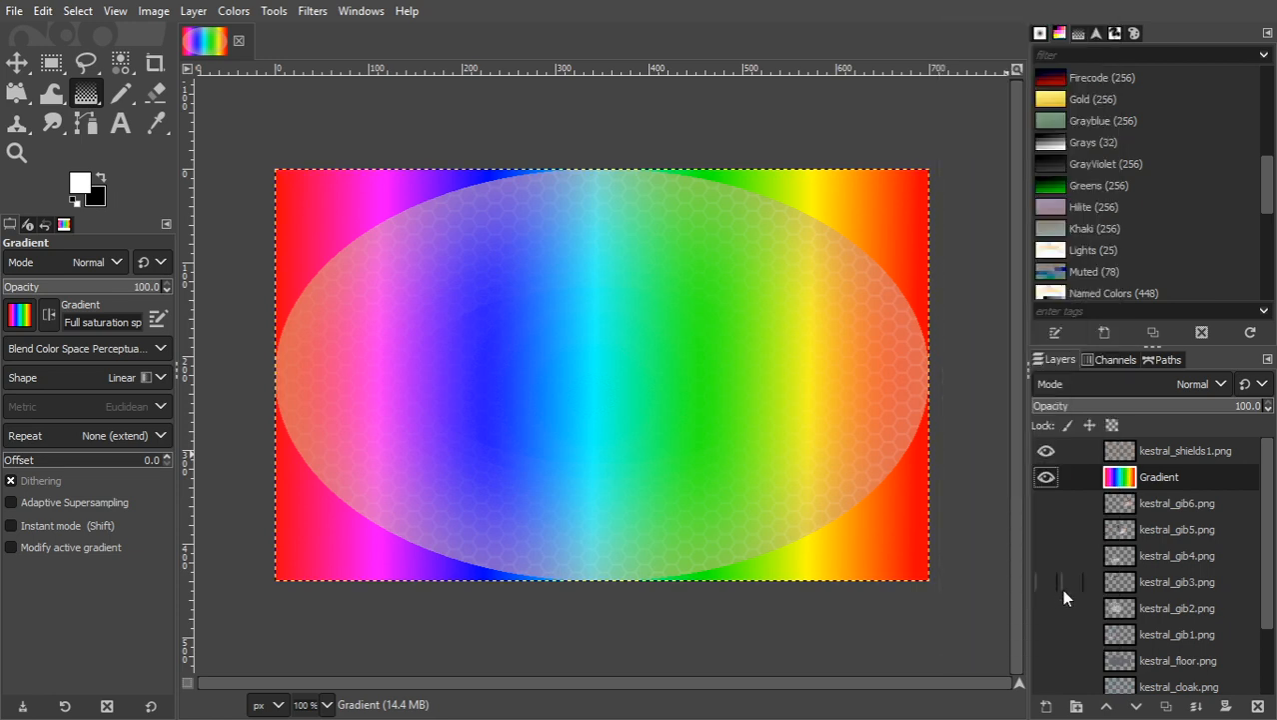
click(77, 11)
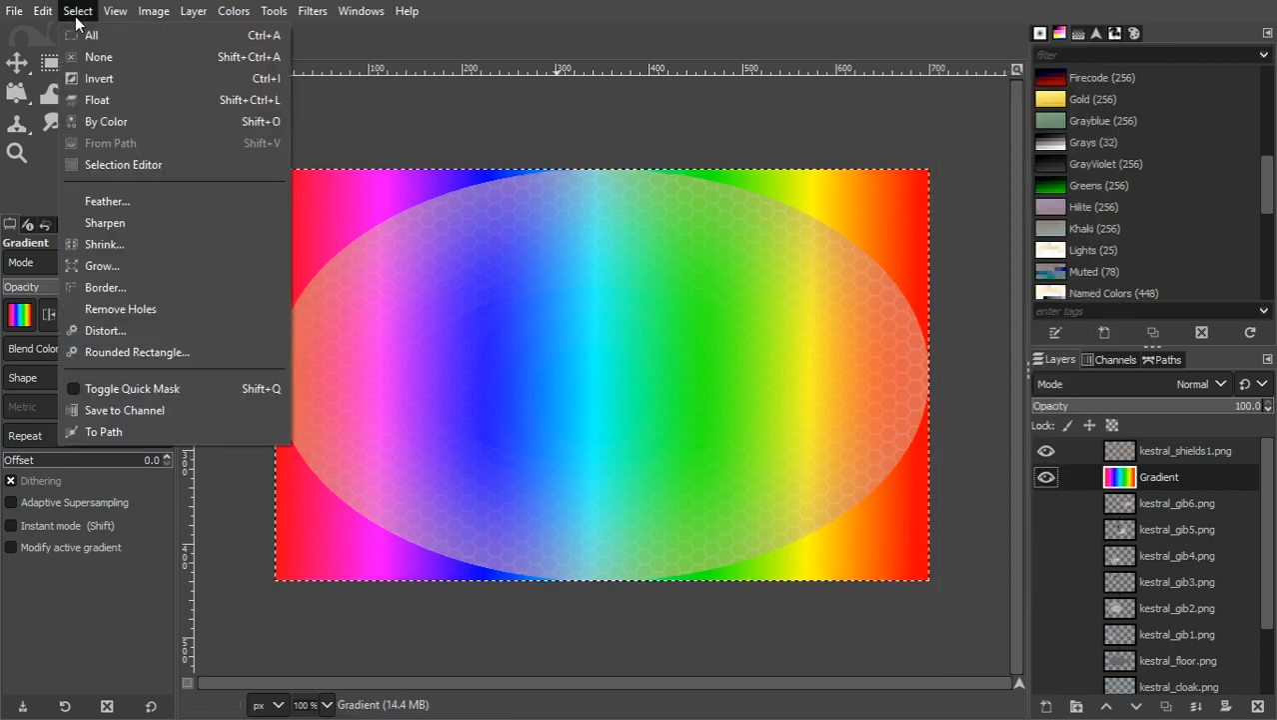
click(102, 81)
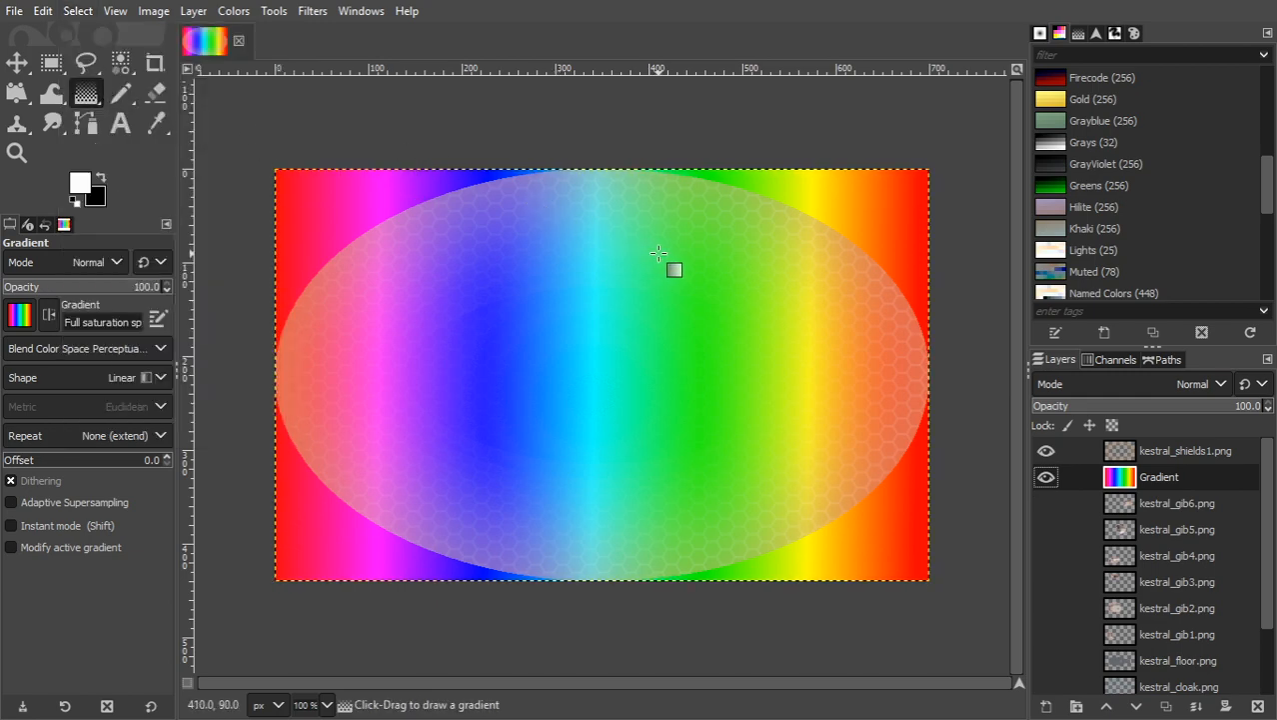
key(ctrl+x)
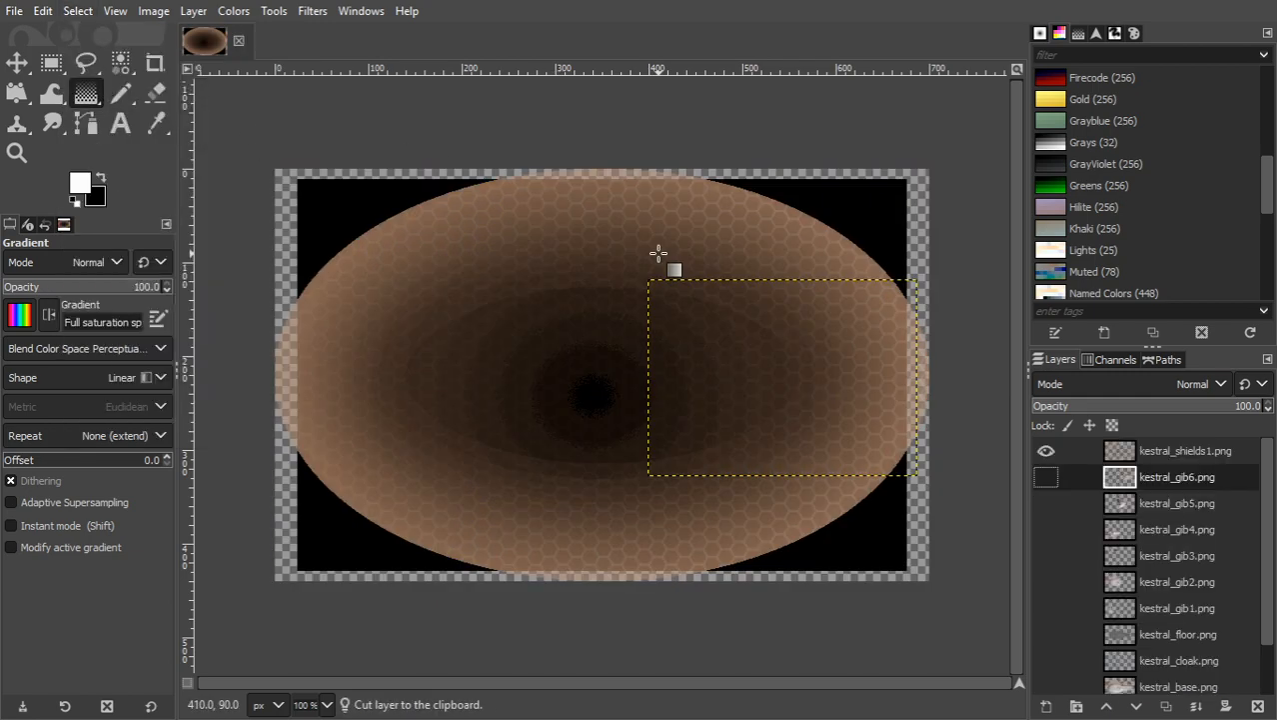
key(ctrl+z)
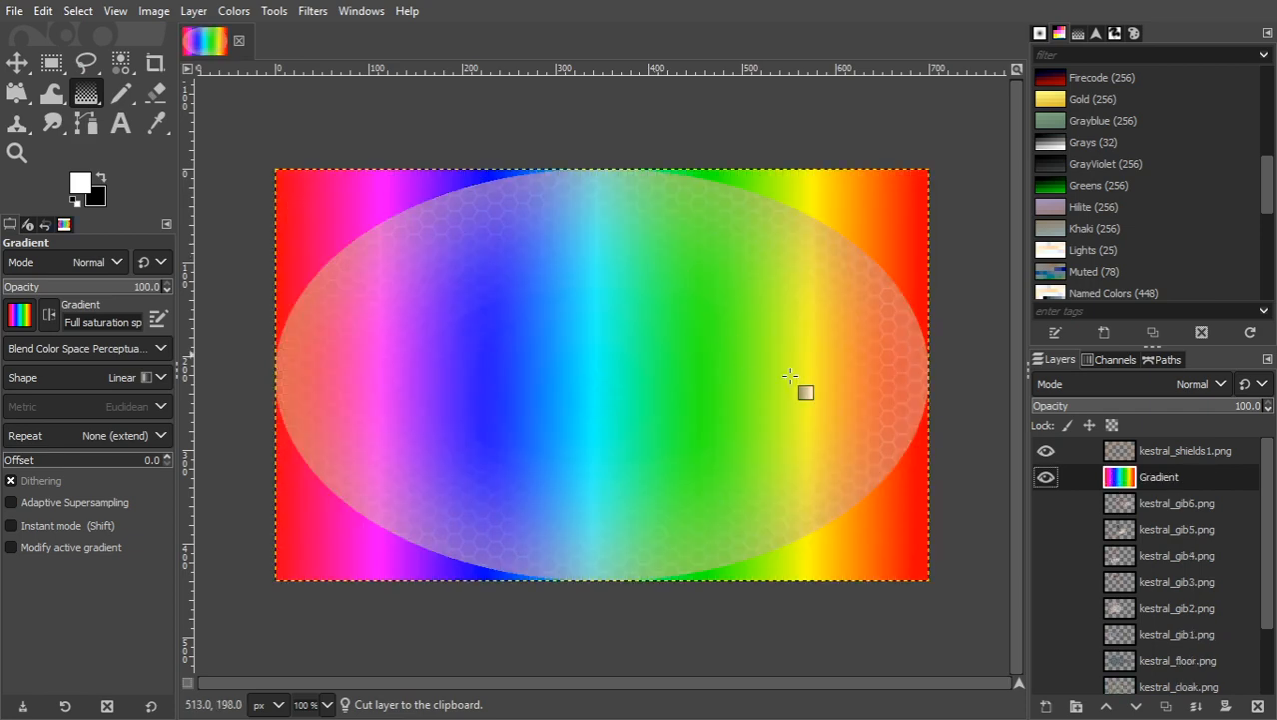
- Select everything outside the kestral_shields1.png shape from its alpha, cut that area from the Gradient layer, and clear the selection
right_click(1135, 456)
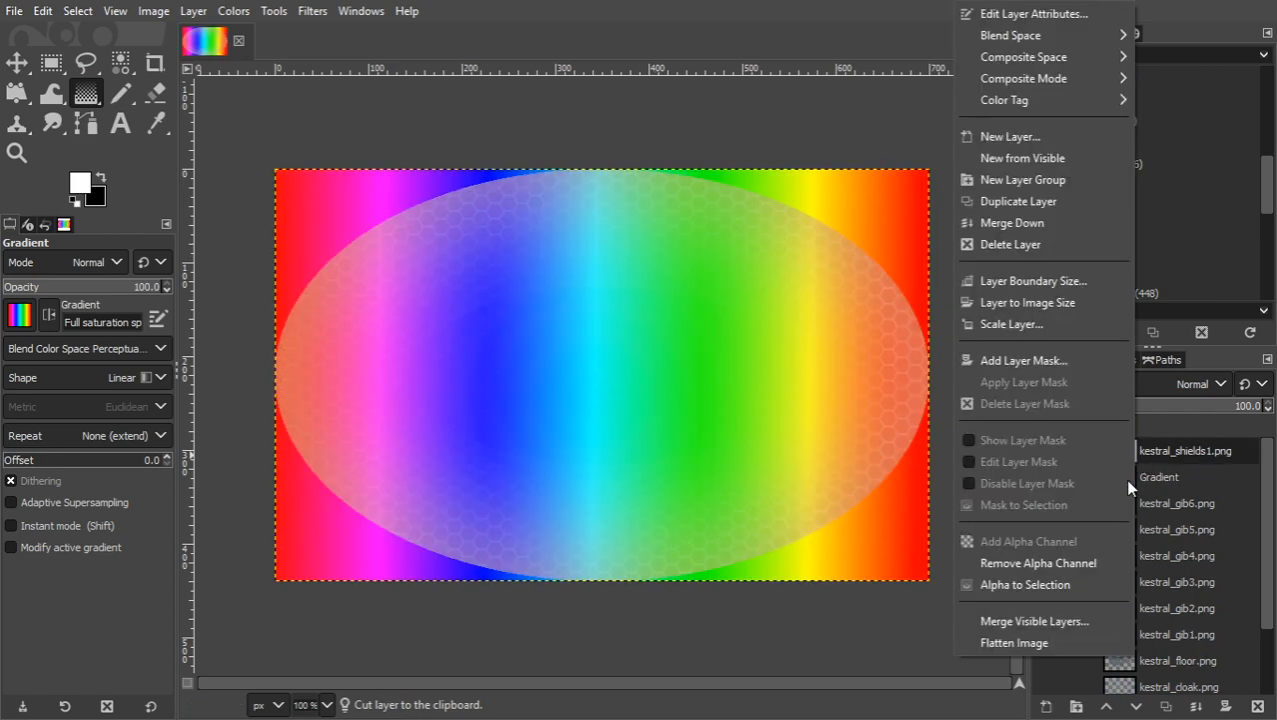
click(1096, 584)
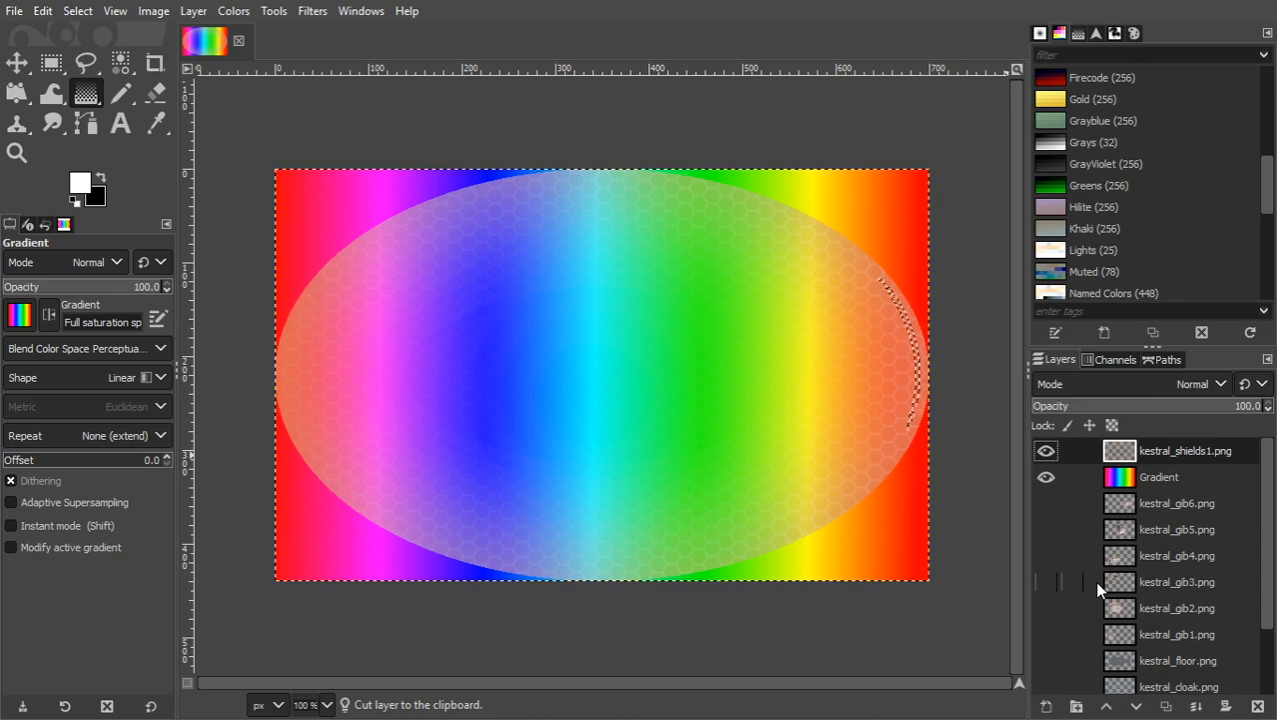
click(1158, 473)
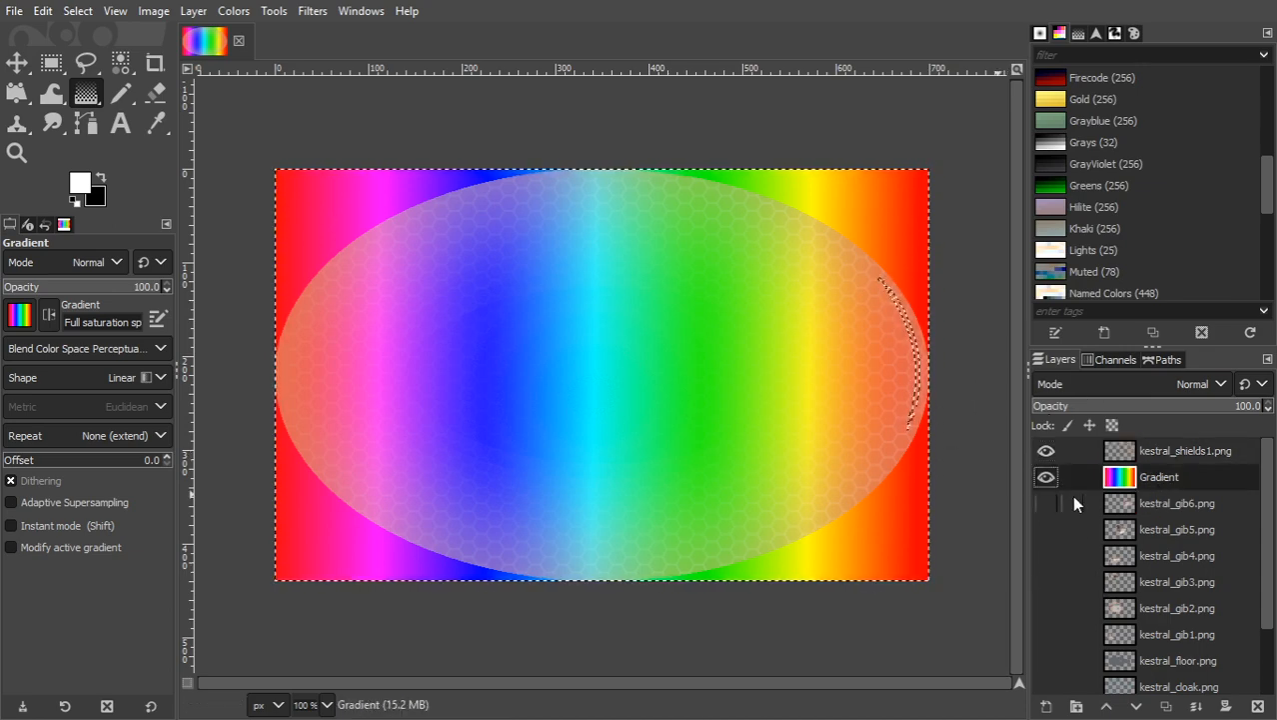
key(ctrl+x)
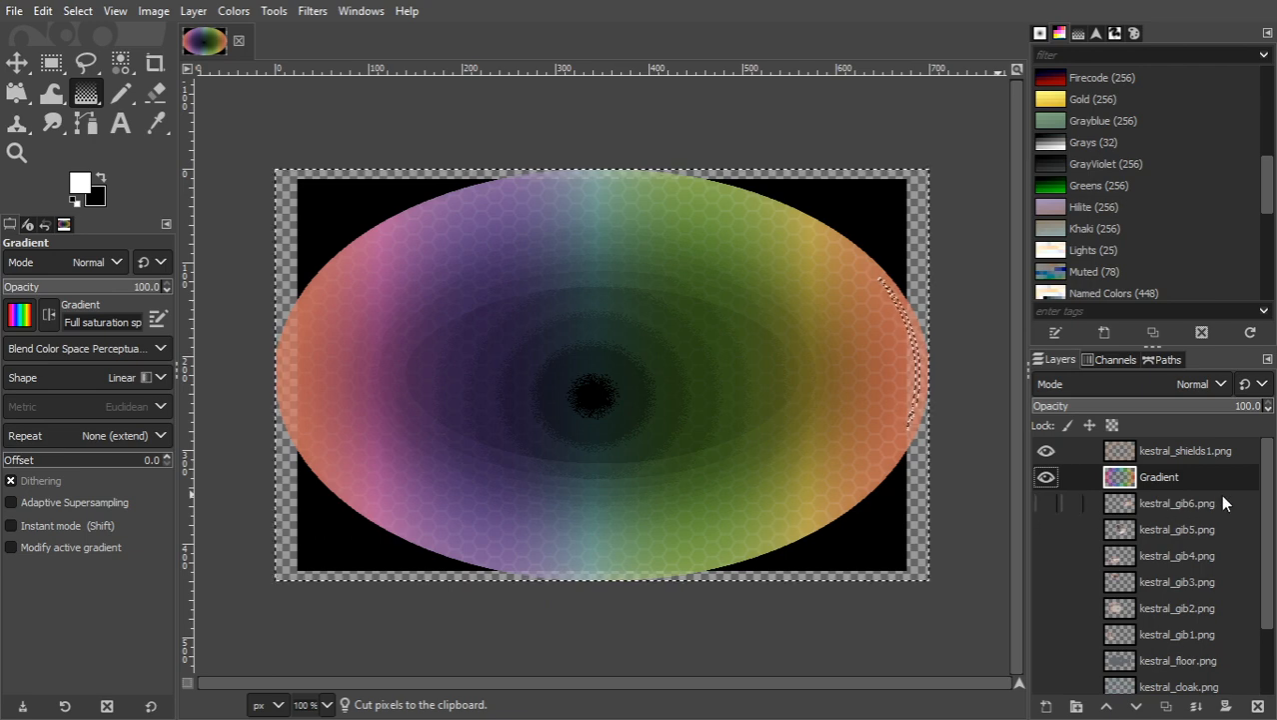
key(ctrl+shift+a)
- Toggle the Black and White background layers off and on to check the rainbow shield against black, white and transparency
drag(1265, 512, 1267, 695)
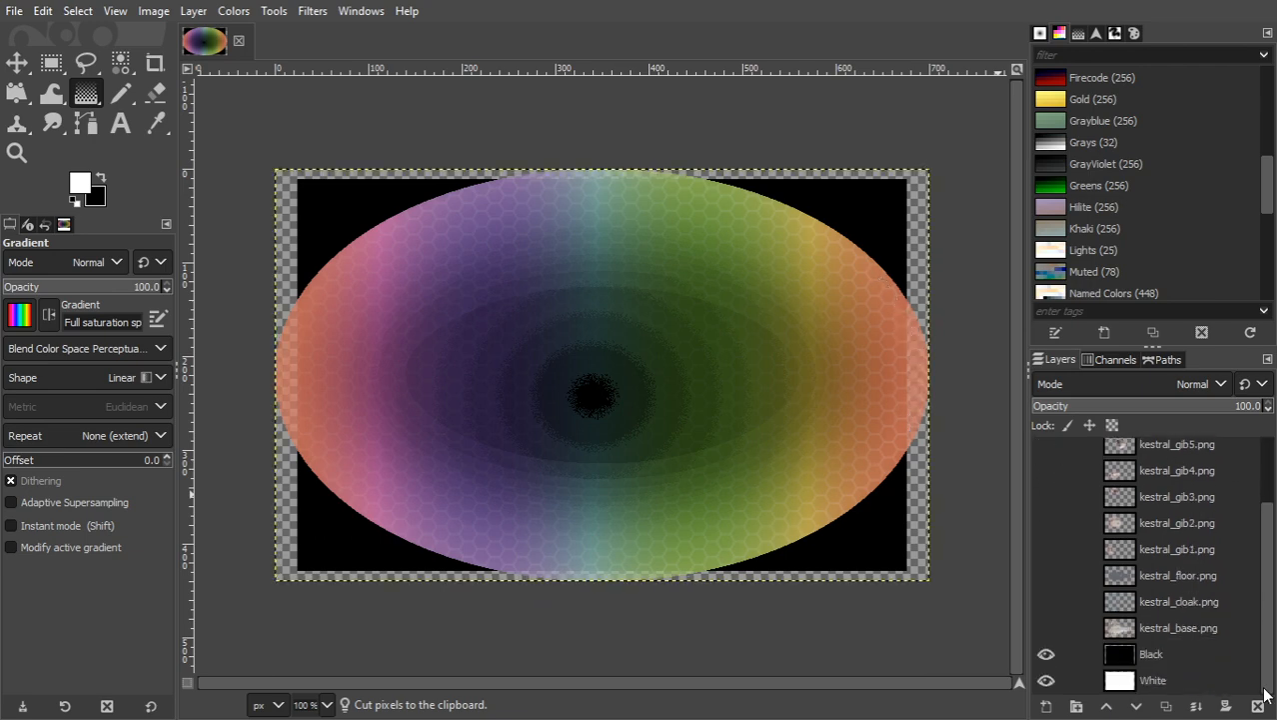
click(1045, 655)
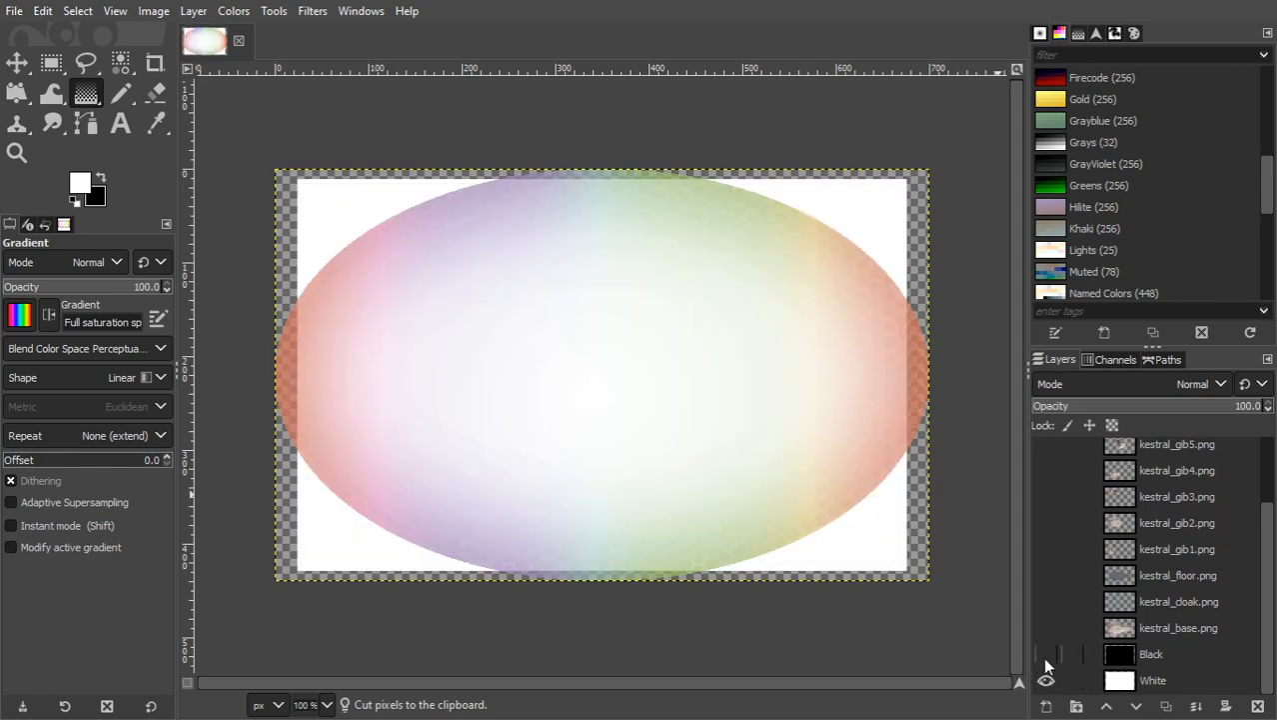
click(1045, 680)
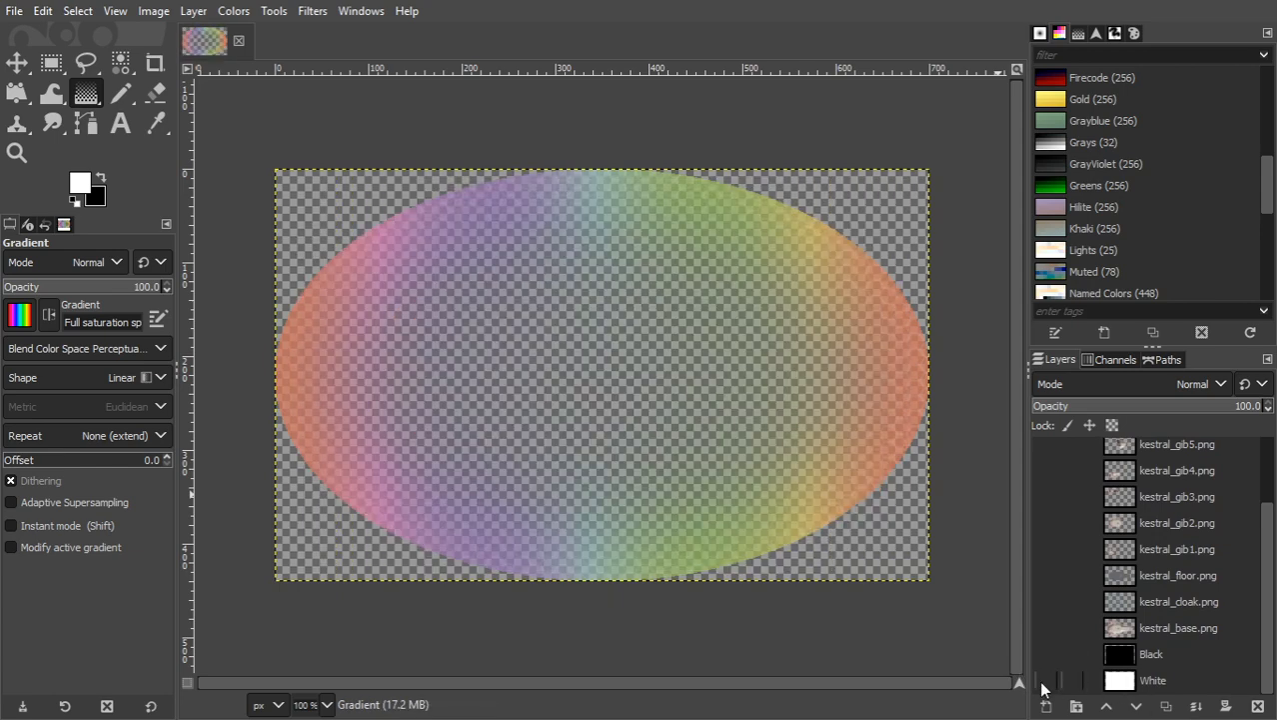
click(1045, 680)
click(1046, 654)
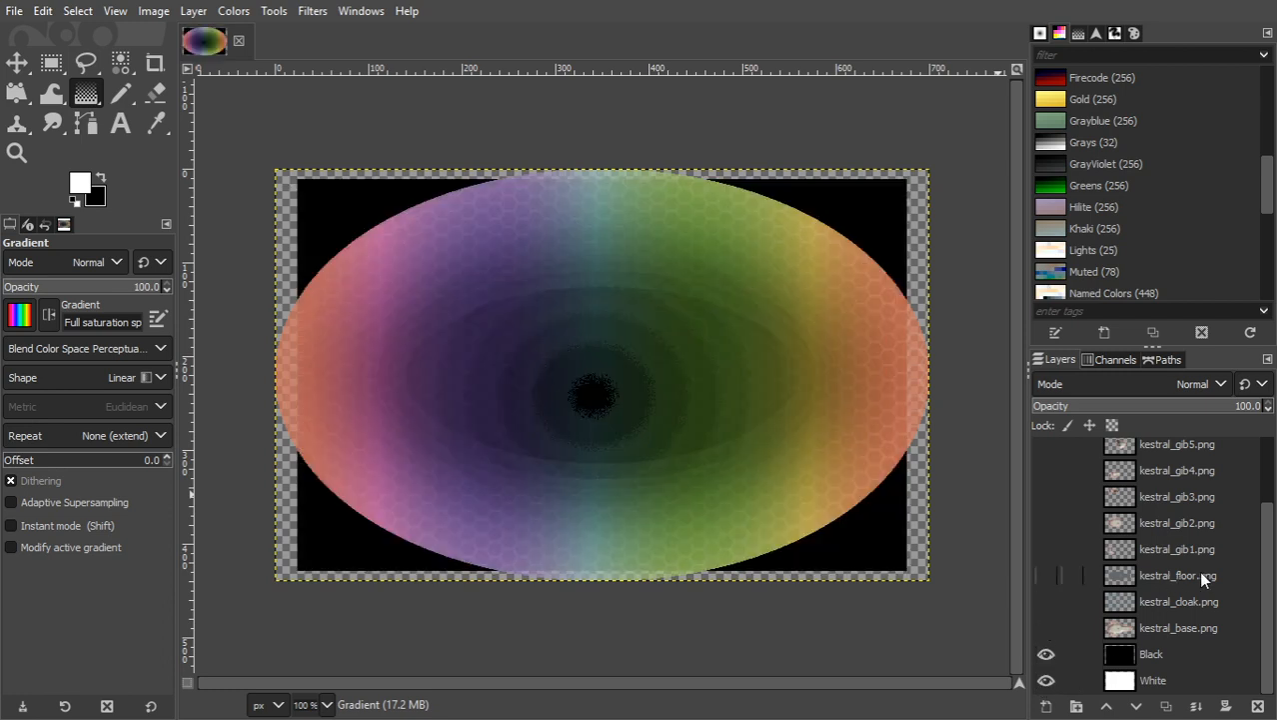
scroll(1199, 569, up, 3)
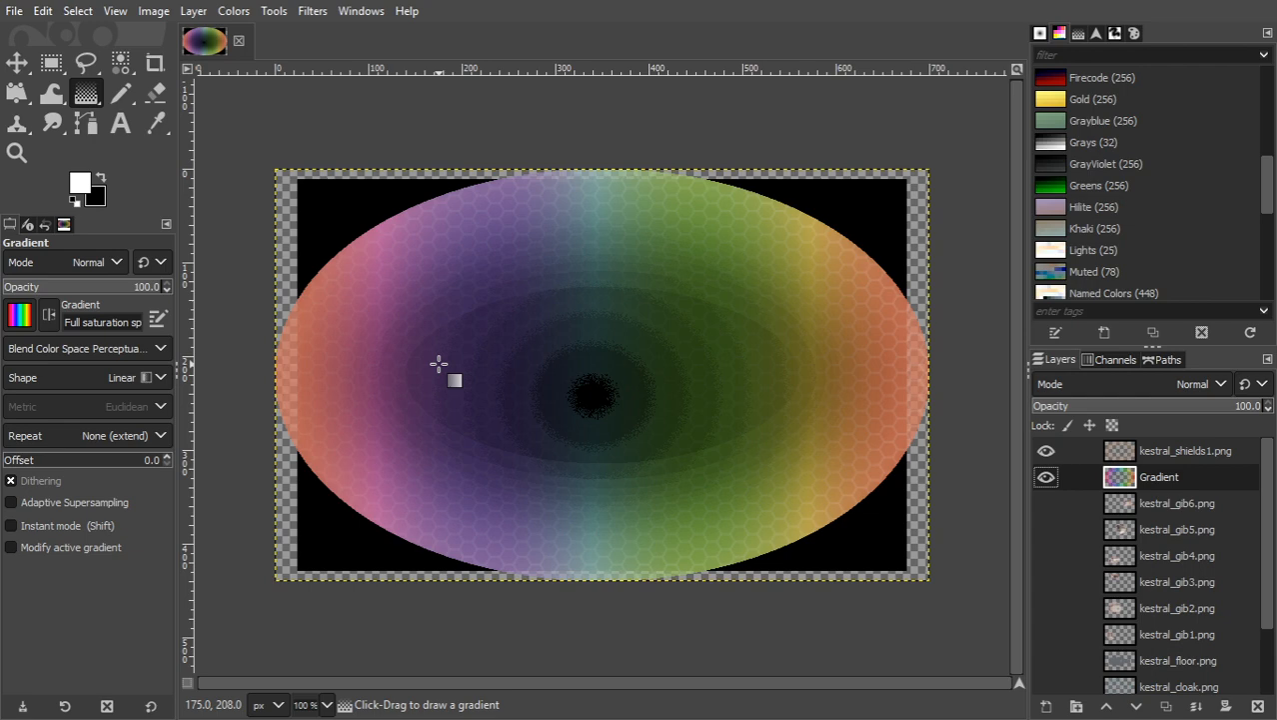
- Hide the kestral_shields1.png and Gradient layers and show the kestral_cloak.png layer
click(1046, 451)
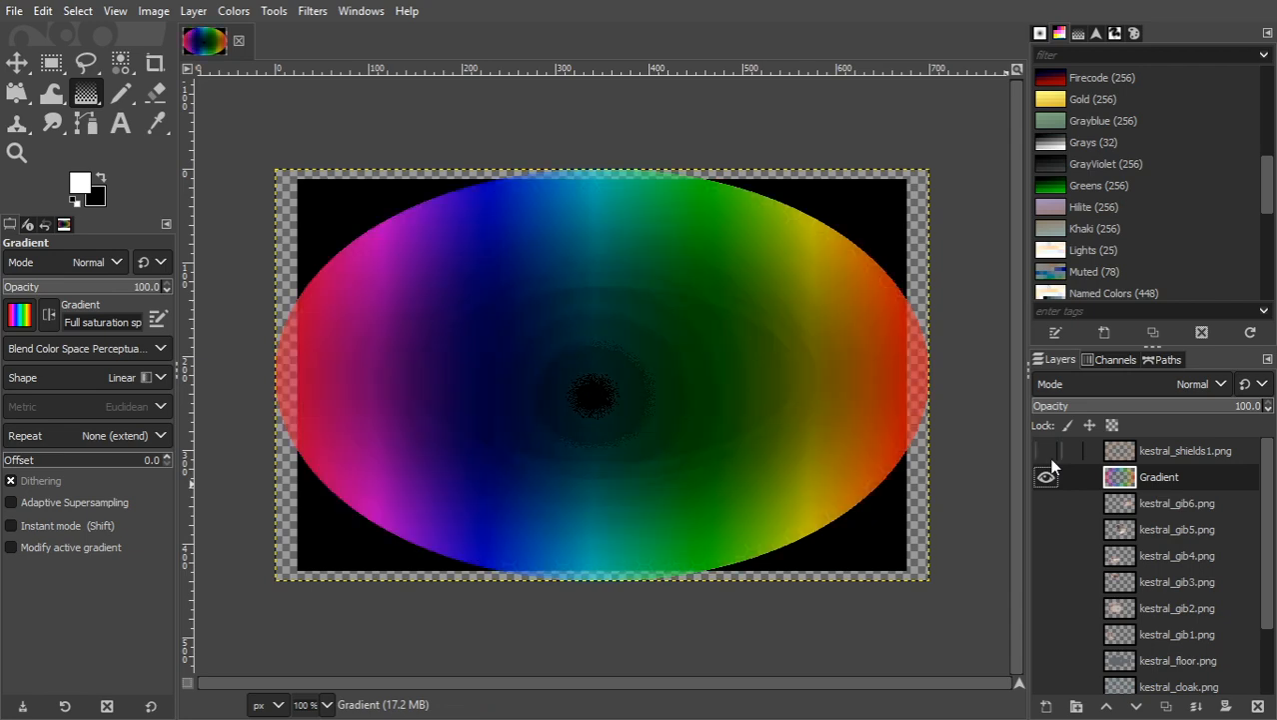
click(1047, 477)
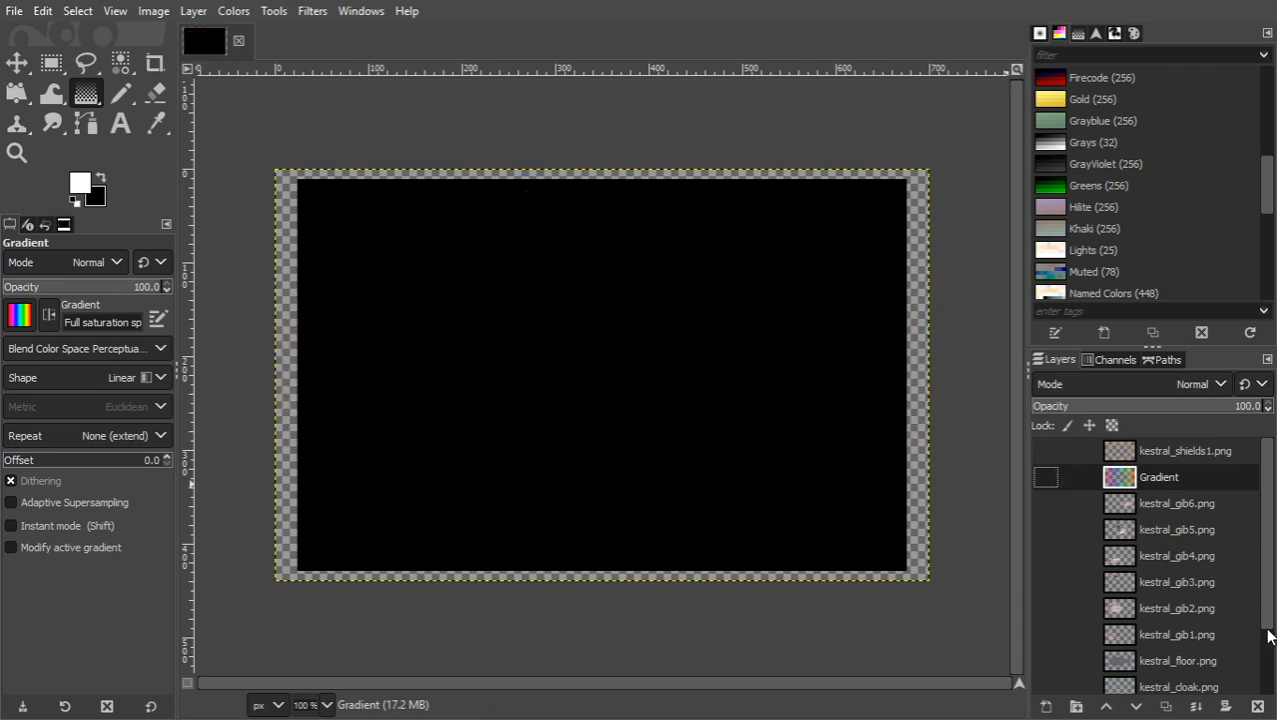
scroll(1267, 644, down, 3)
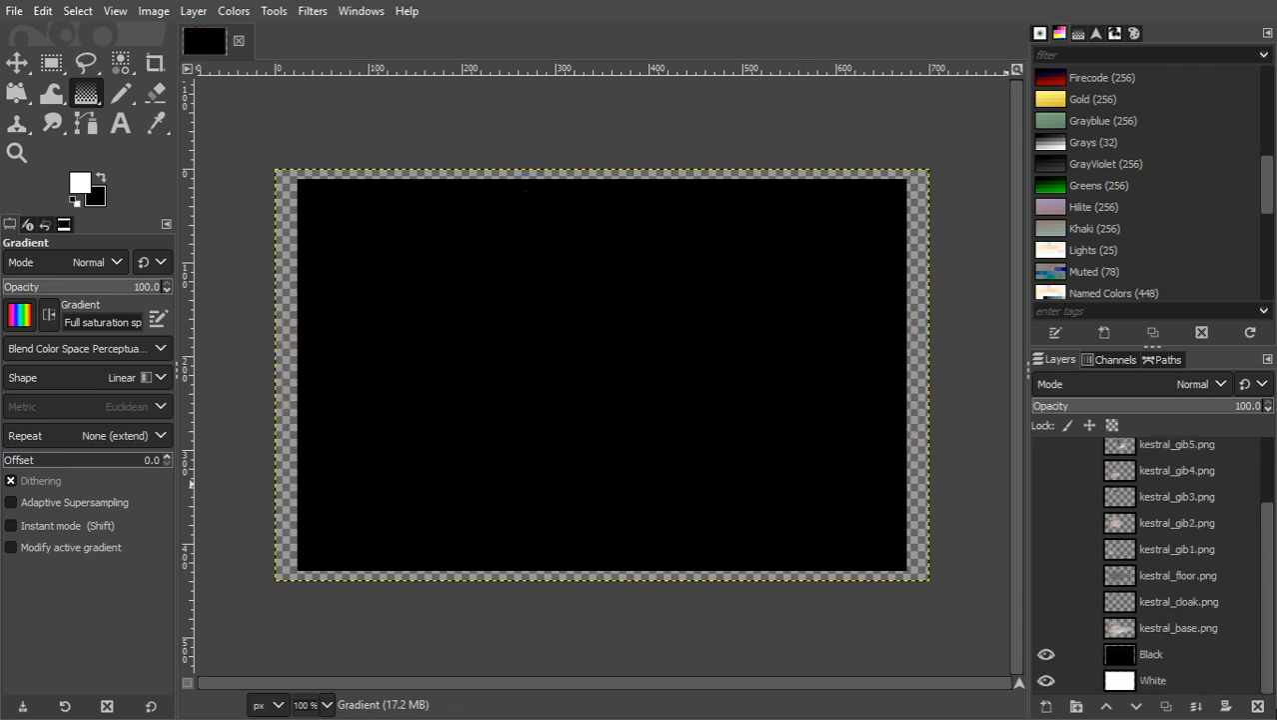
click(1046, 609)
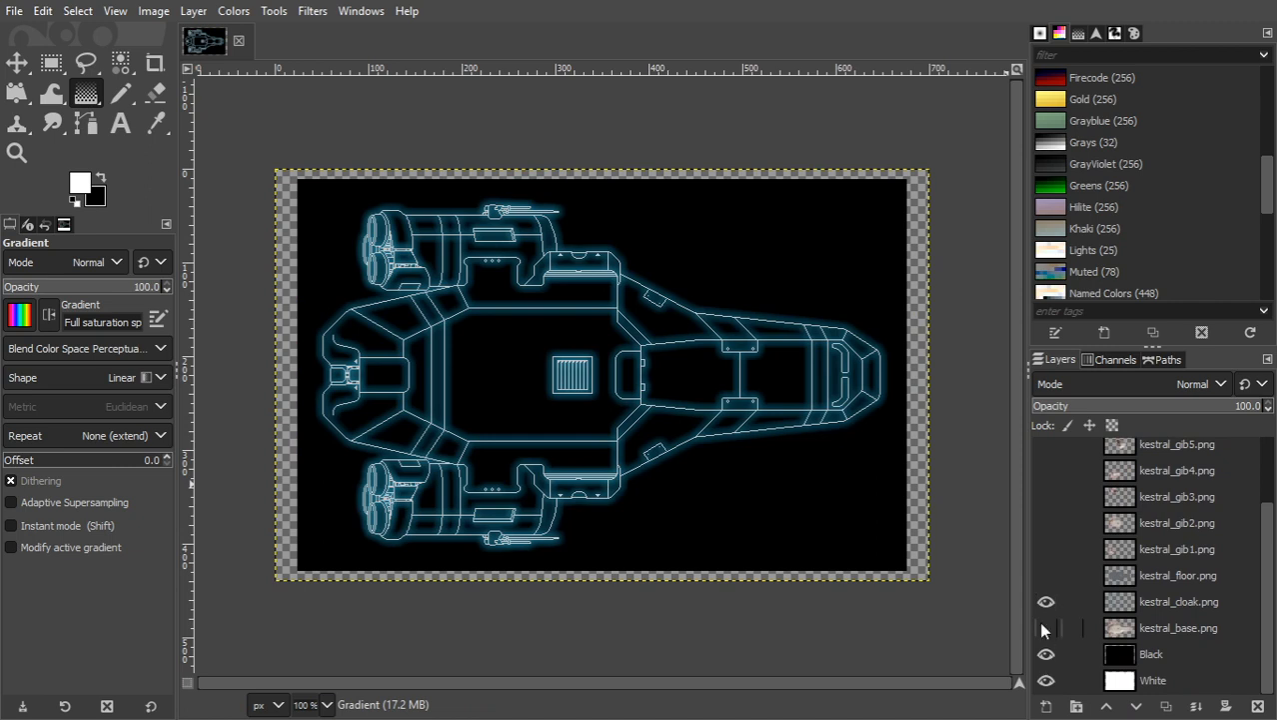
- Start a Colorize adjustment on the kestral_cloak.png layer and open the palette swatches for its colour
click(1175, 606)
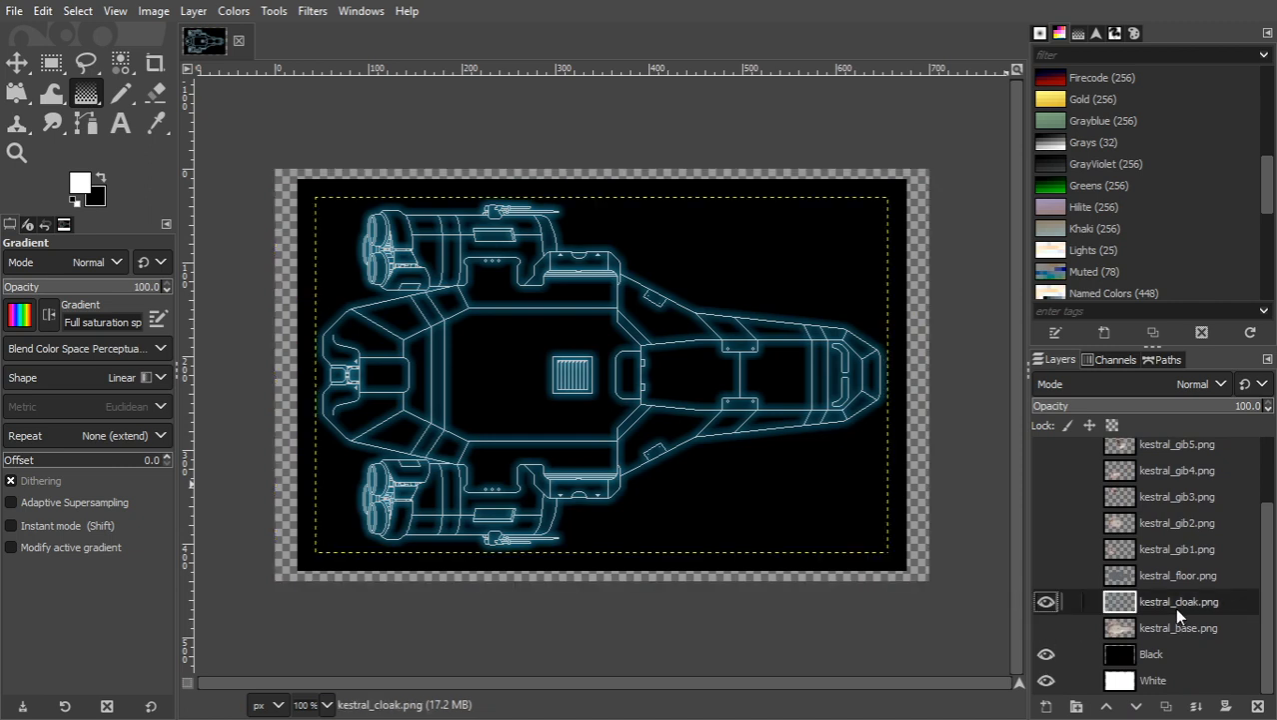
click(235, 11)
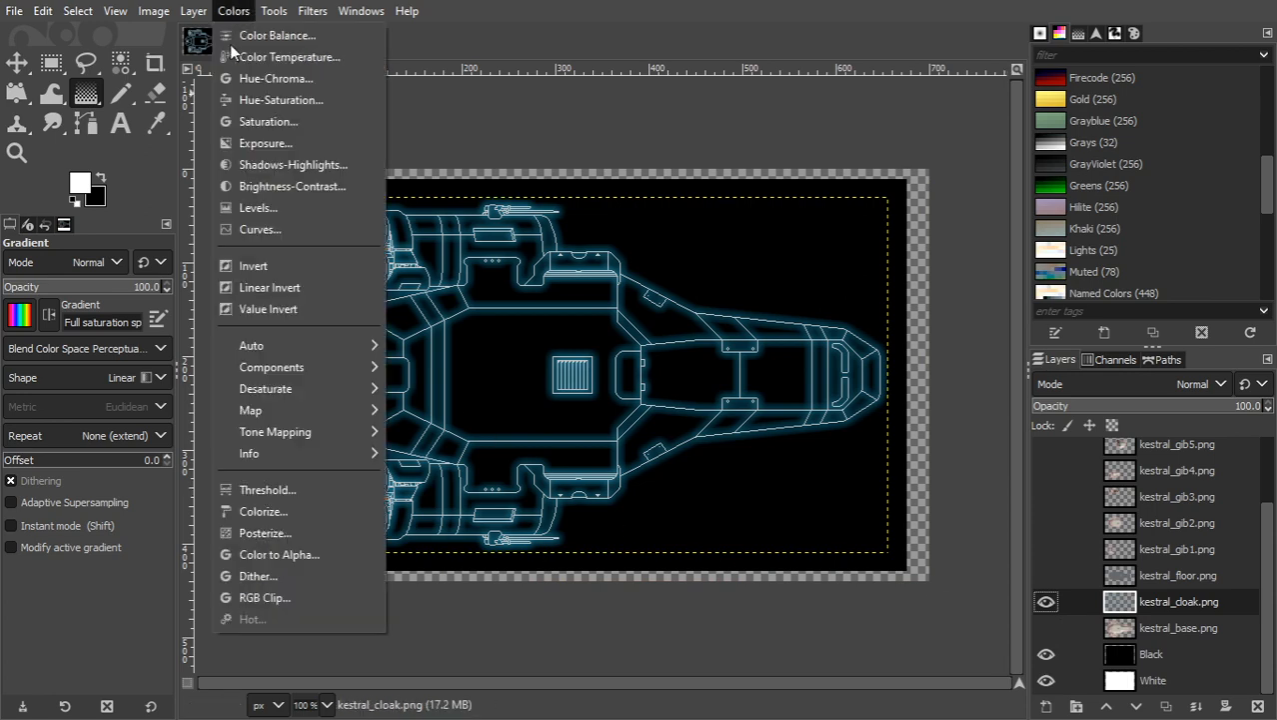
click(263, 512)
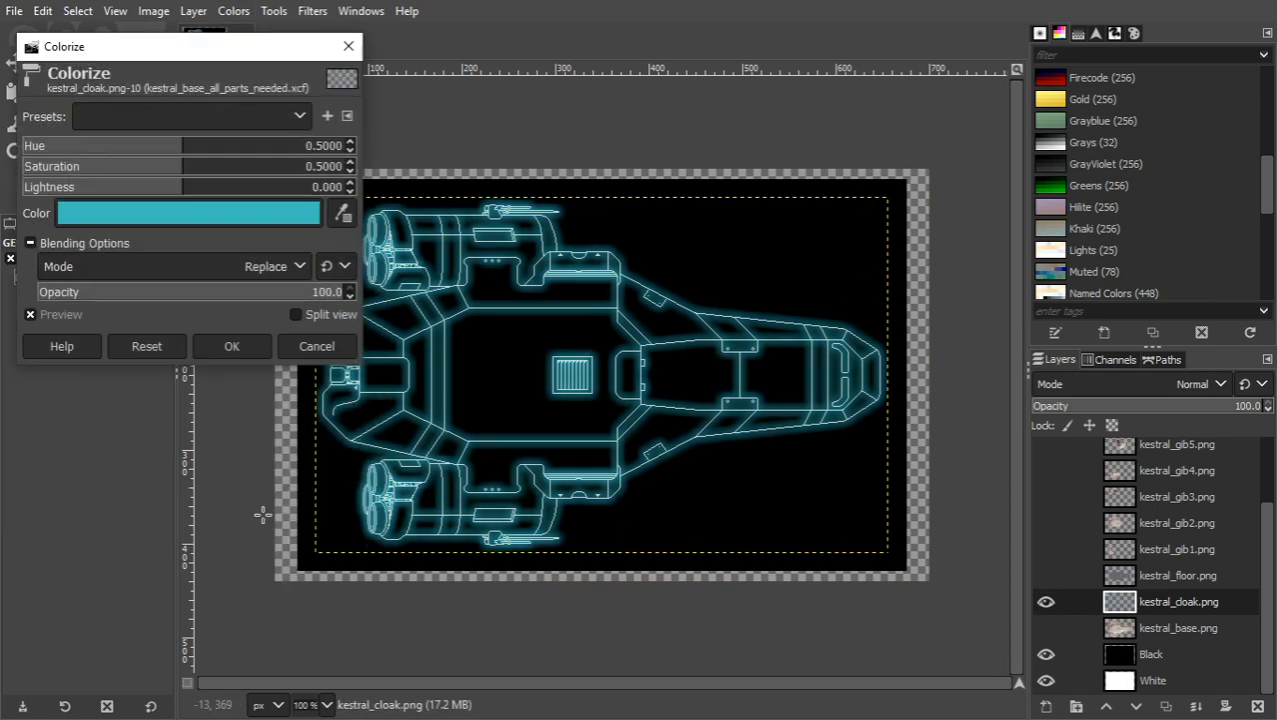
click(179, 208)
click(100, 96)
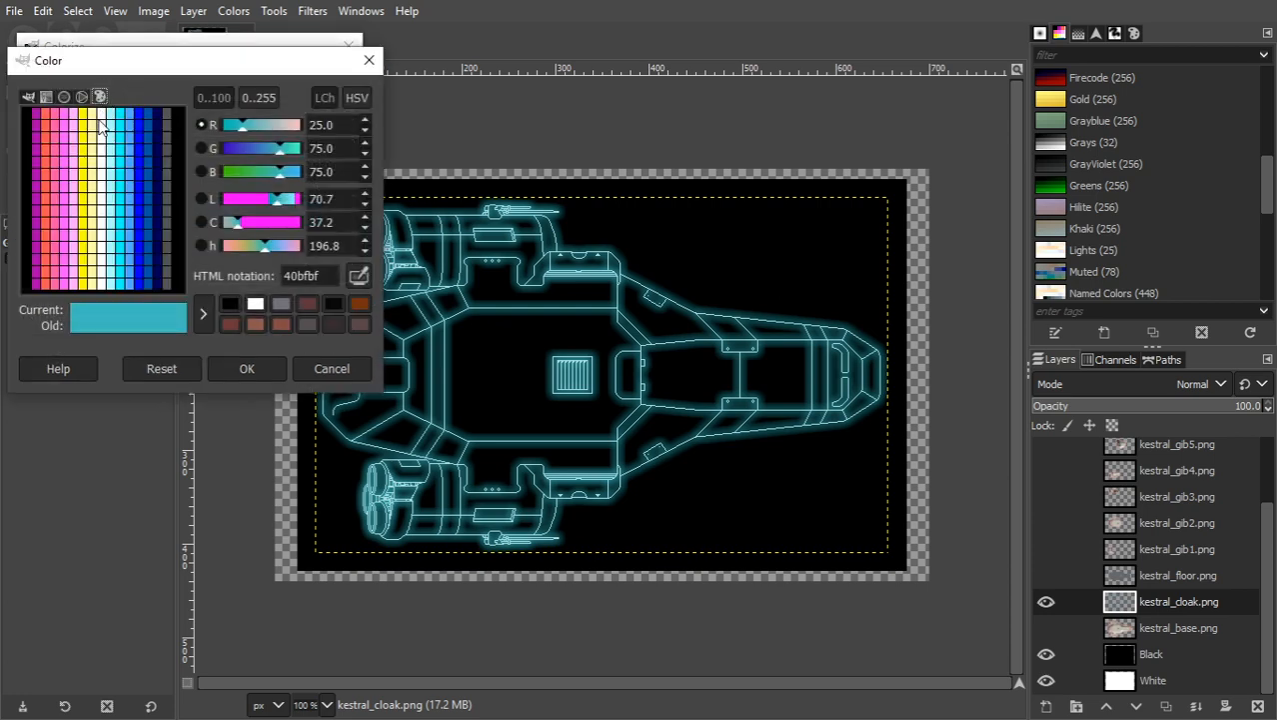
- Preview the cloak outline in pink fc54a8, blue 0000fc, darker blue 0054a8 and white fcfcfc
click(47, 163)
click(55, 200)
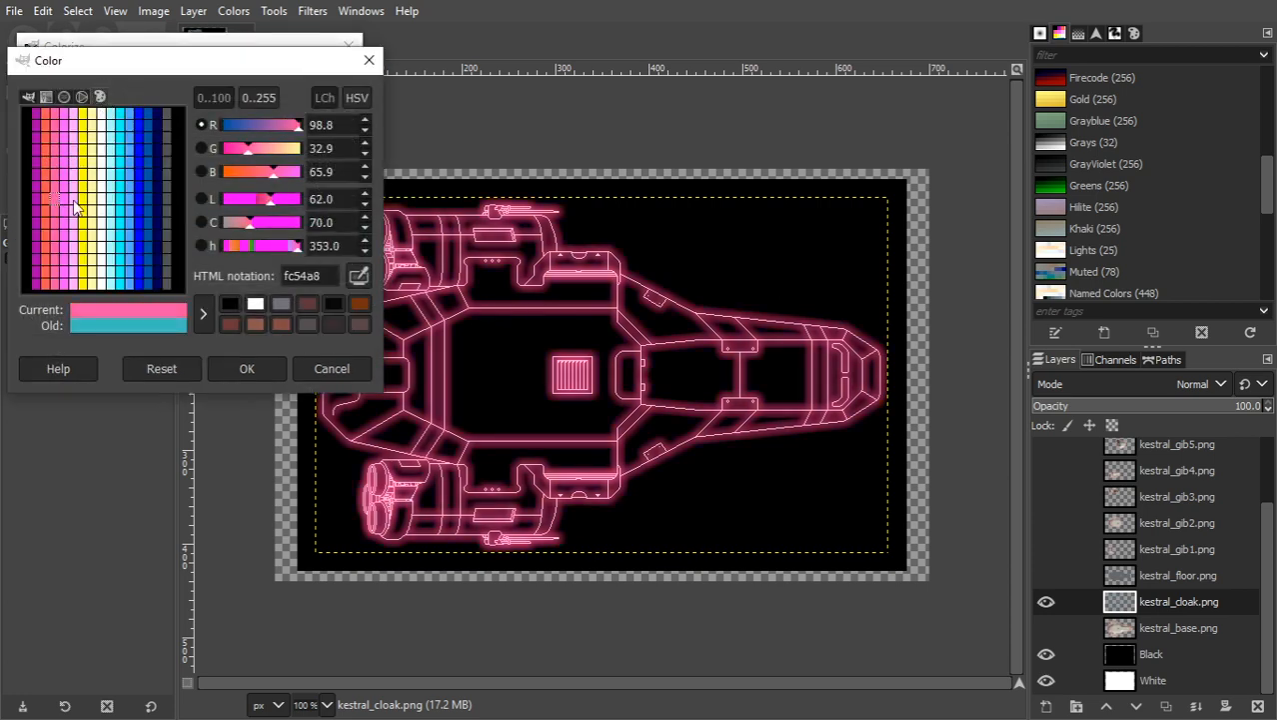
click(78, 207)
click(85, 213)
click(140, 230)
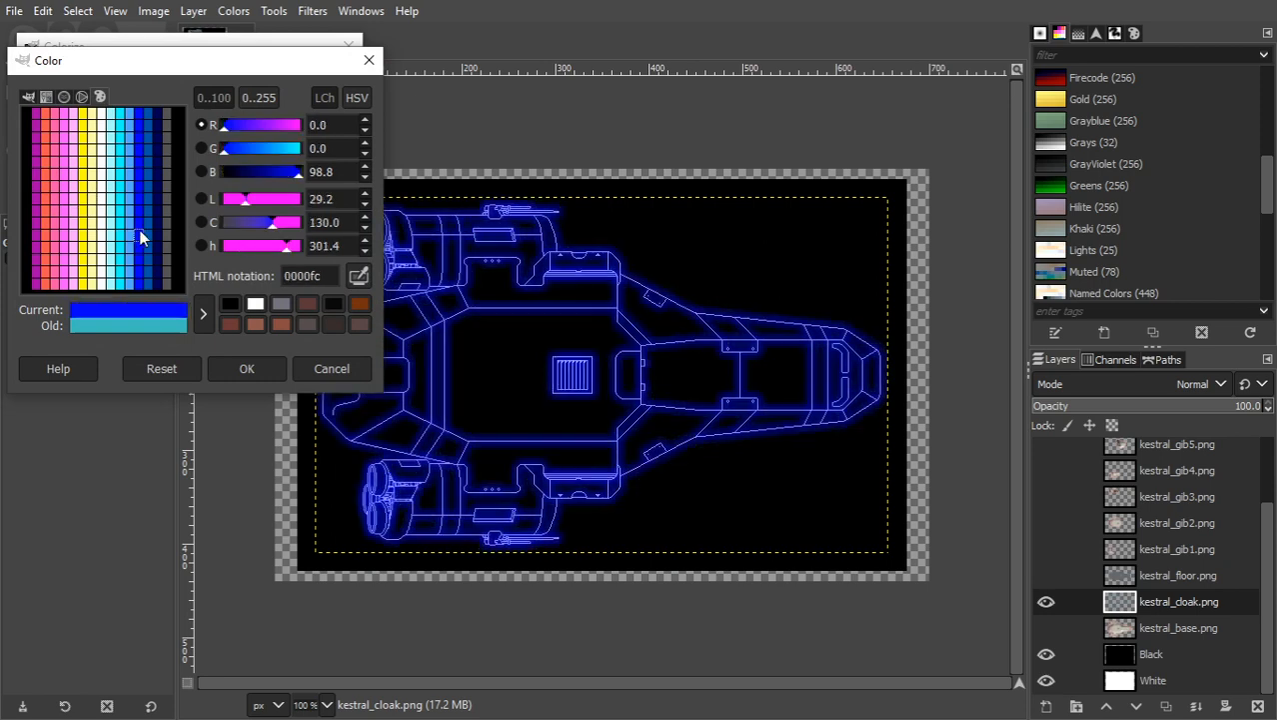
click(152, 212)
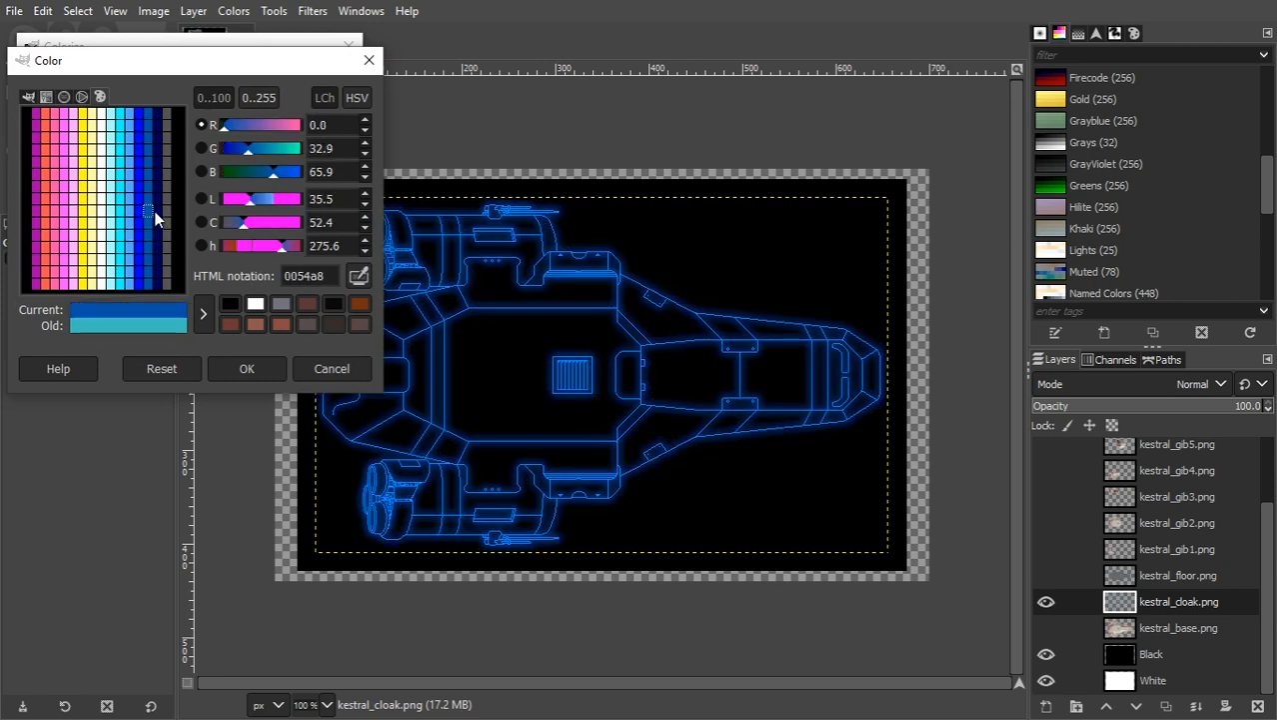
click(155, 222)
click(99, 140)
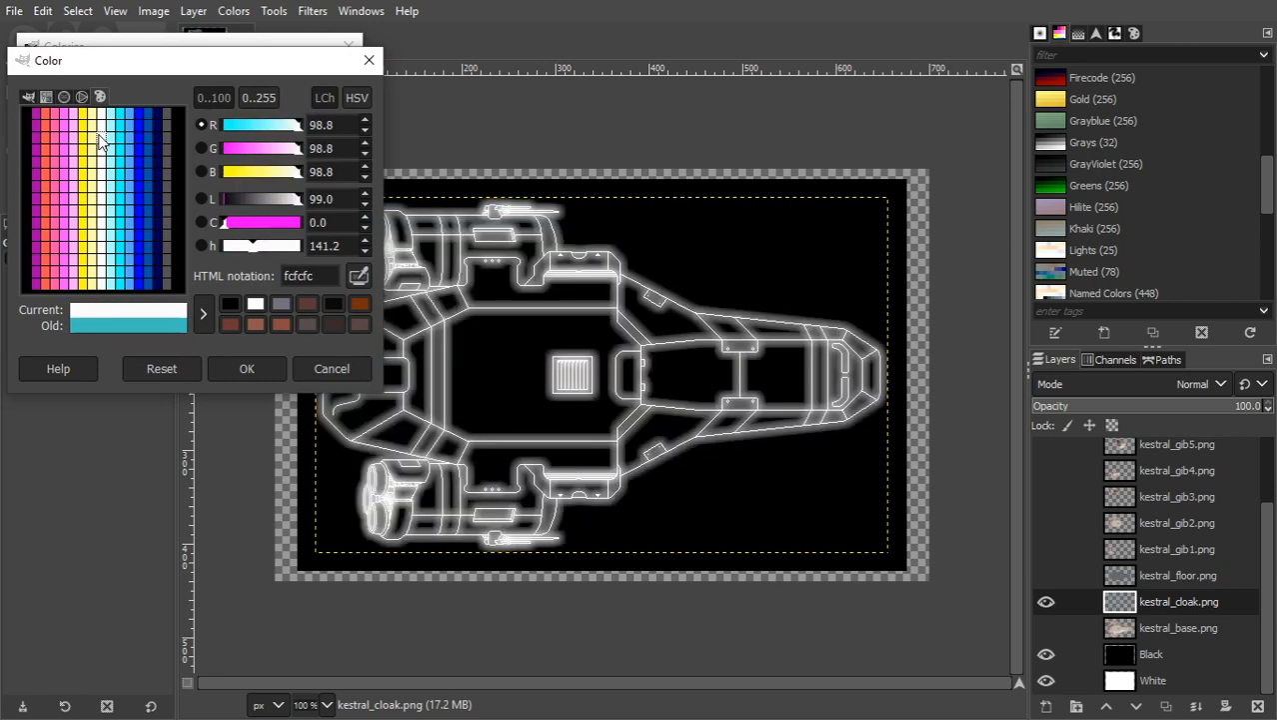
click(78, 143)
- Set the Colorize colour to the red fc5454 and apply the adjustment to the cloak outline
click(44, 143)
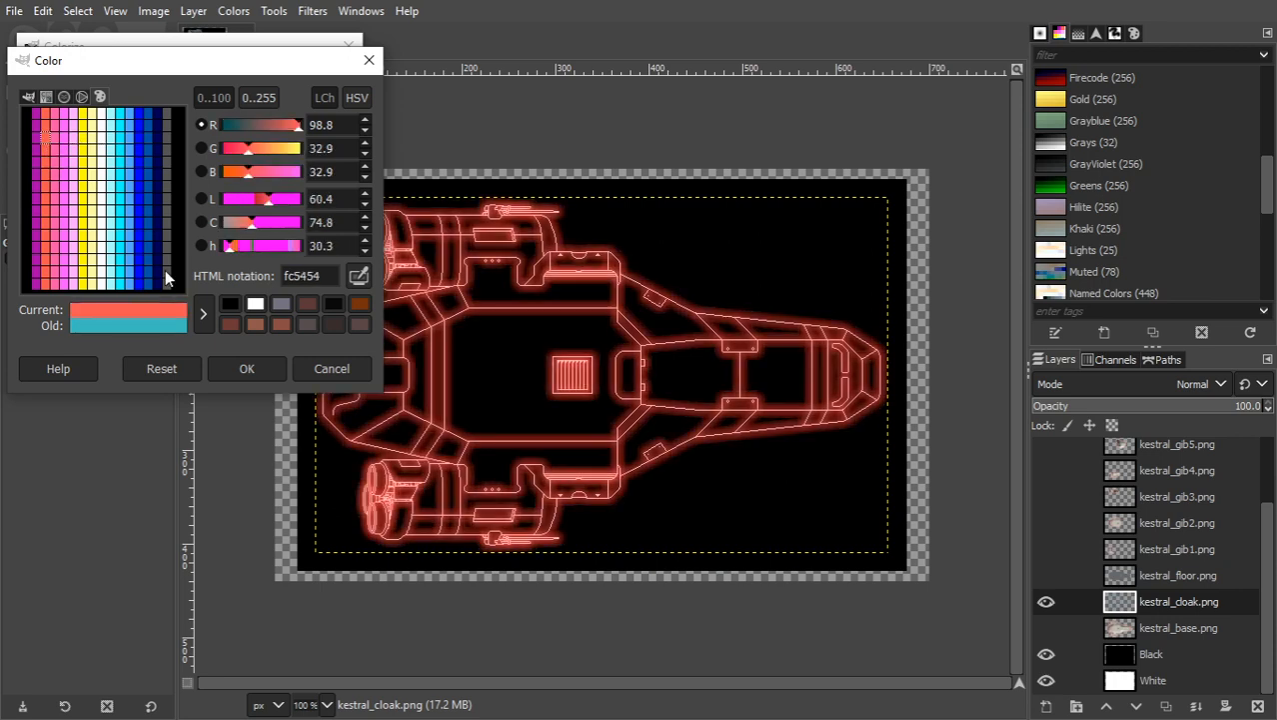
click(240, 372)
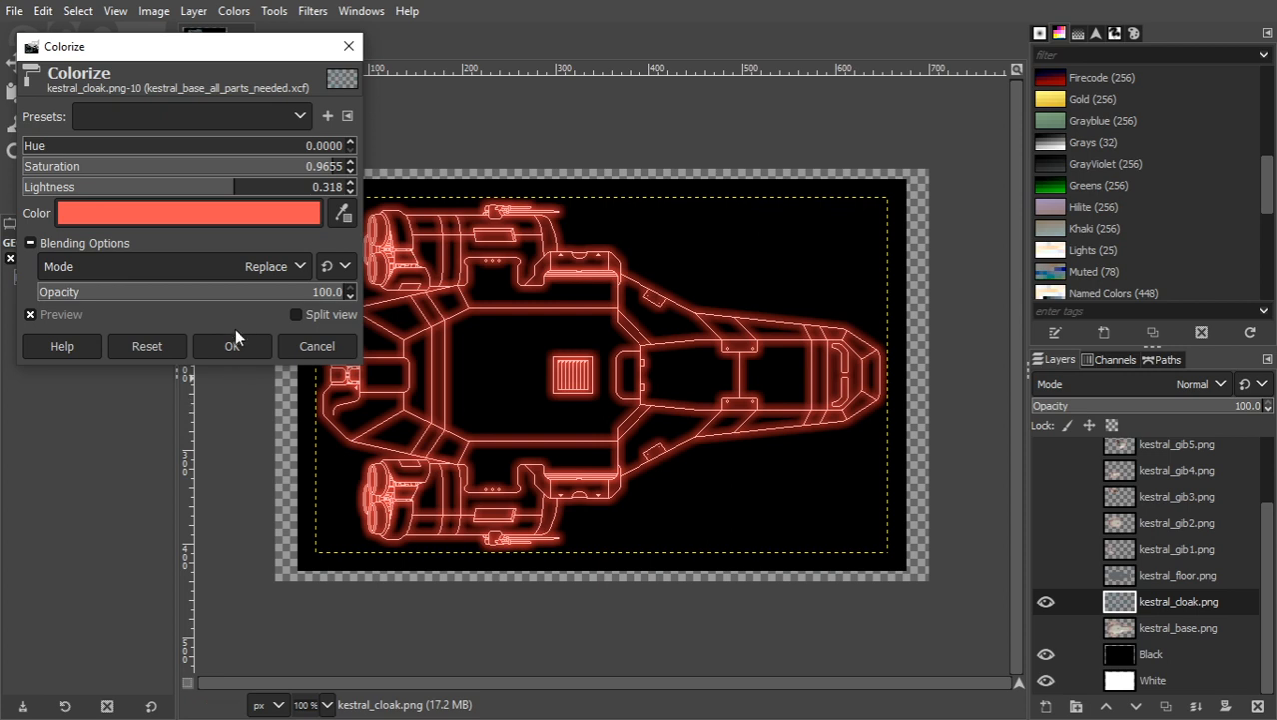
click(231, 345)
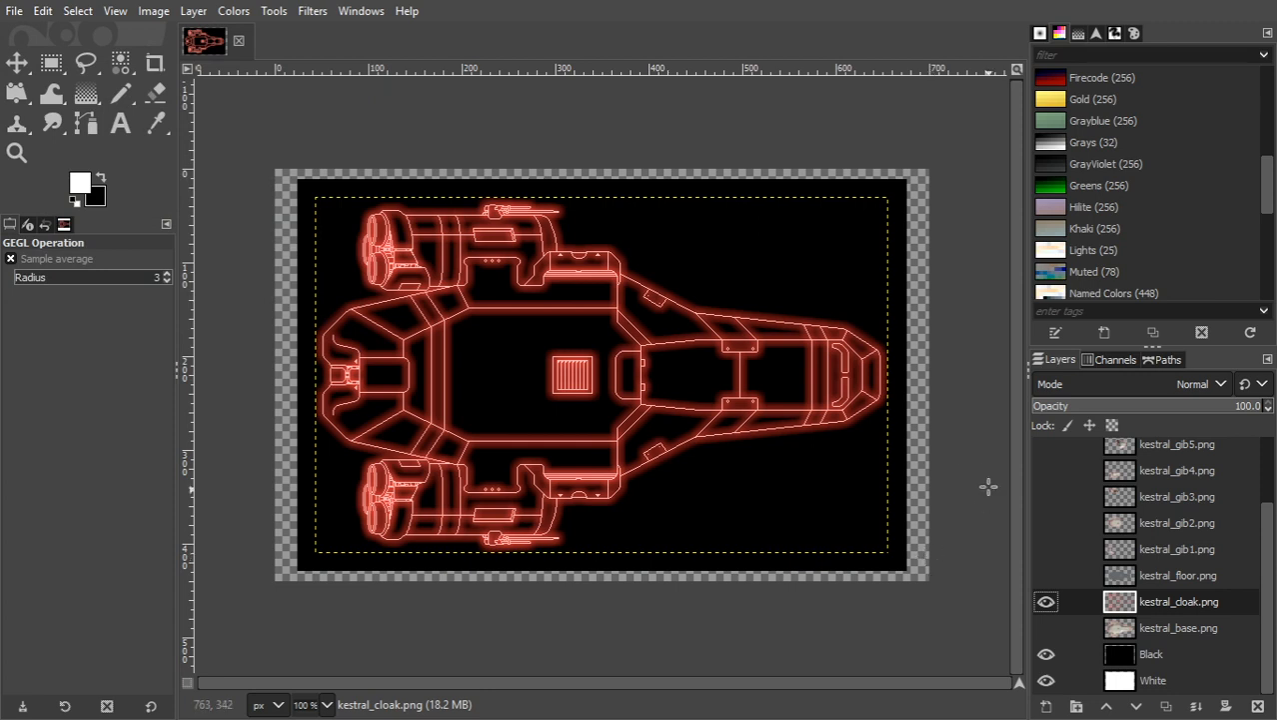
- Hide the kestral_cloak.png layer, then show and select the kestral_base.png layer
click(1045, 609)
click(1049, 629)
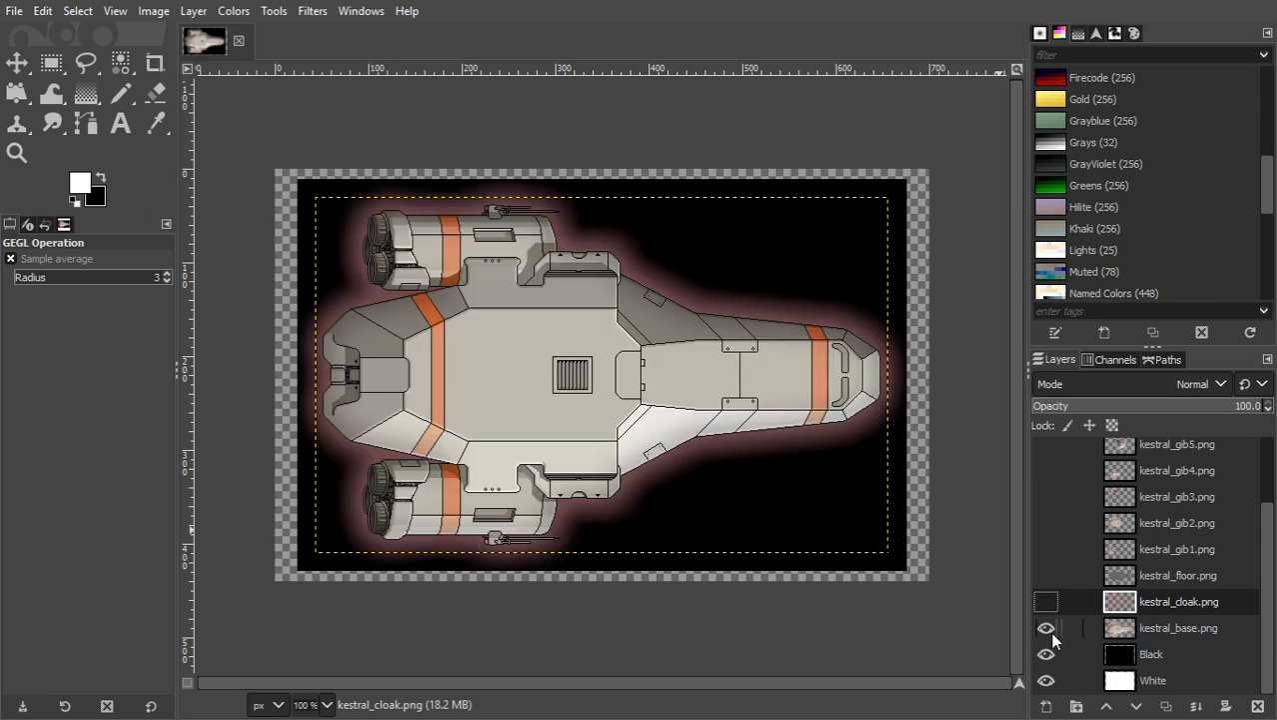
drag(1266, 624, 1261, 650)
click(1160, 629)
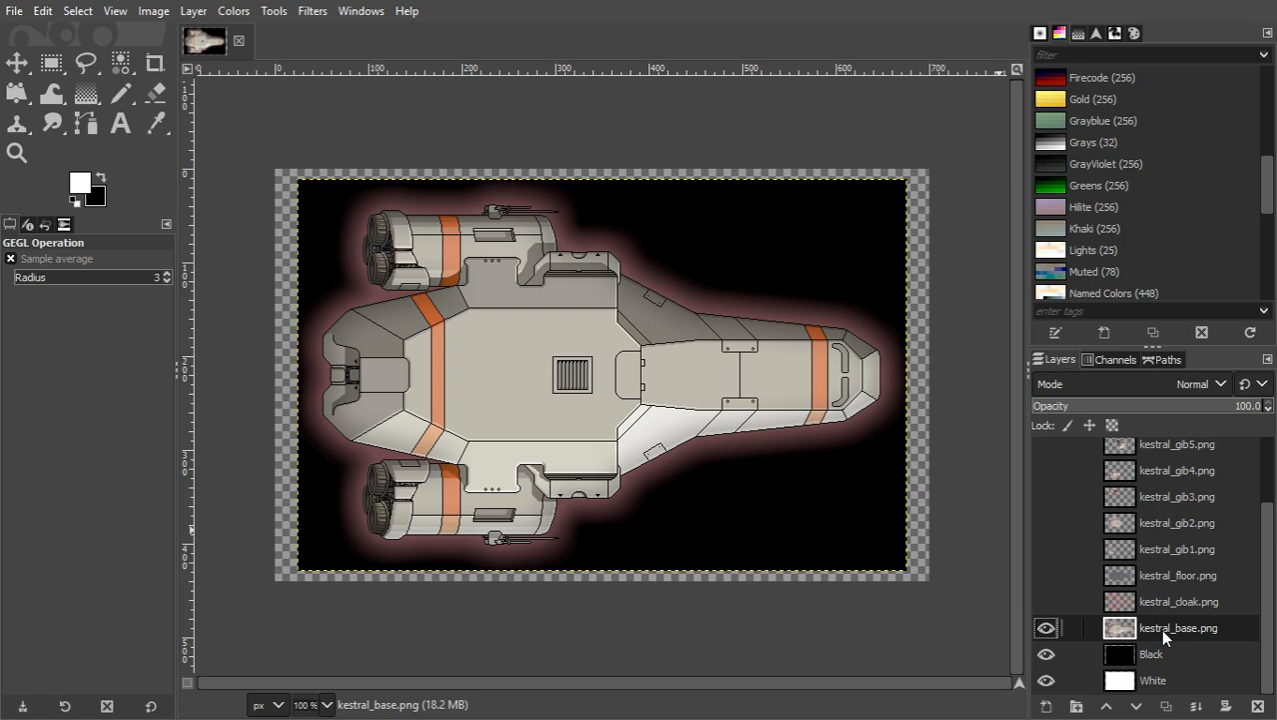
- Create a transparent 700 × 440 px layer named Cloak directly above kestral_base.png
click(1046, 706)
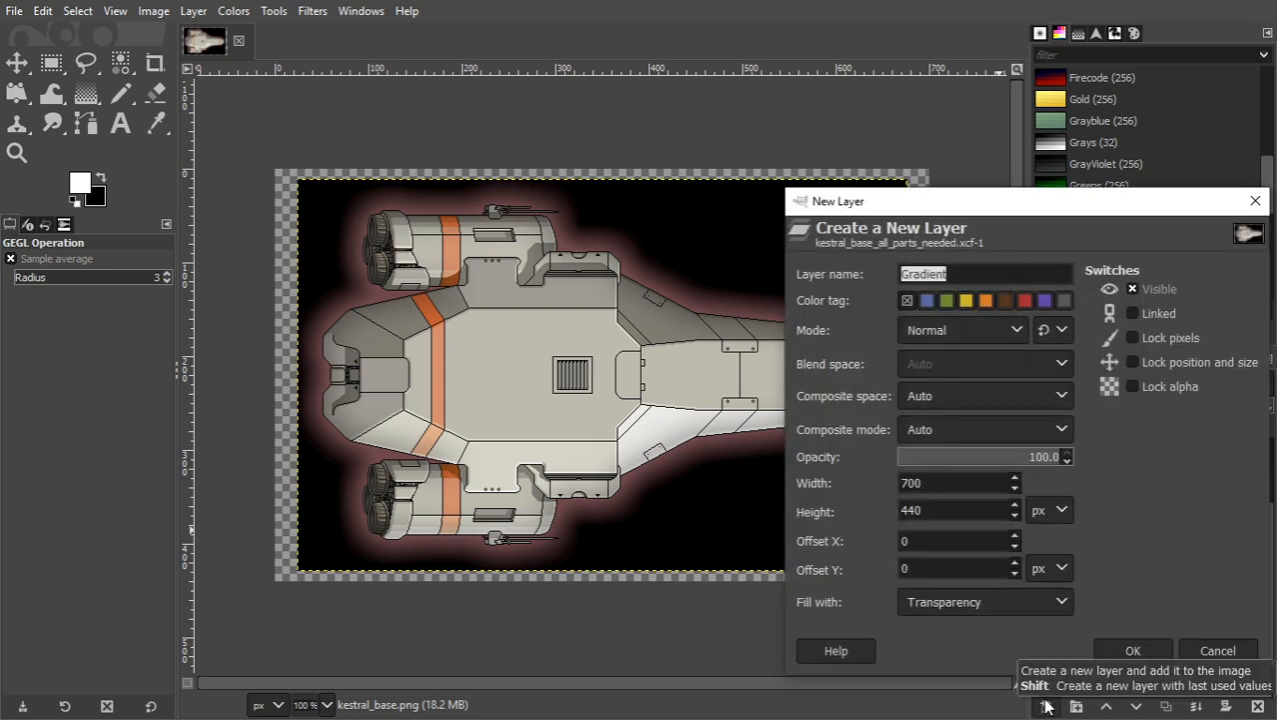
text(Cloak)
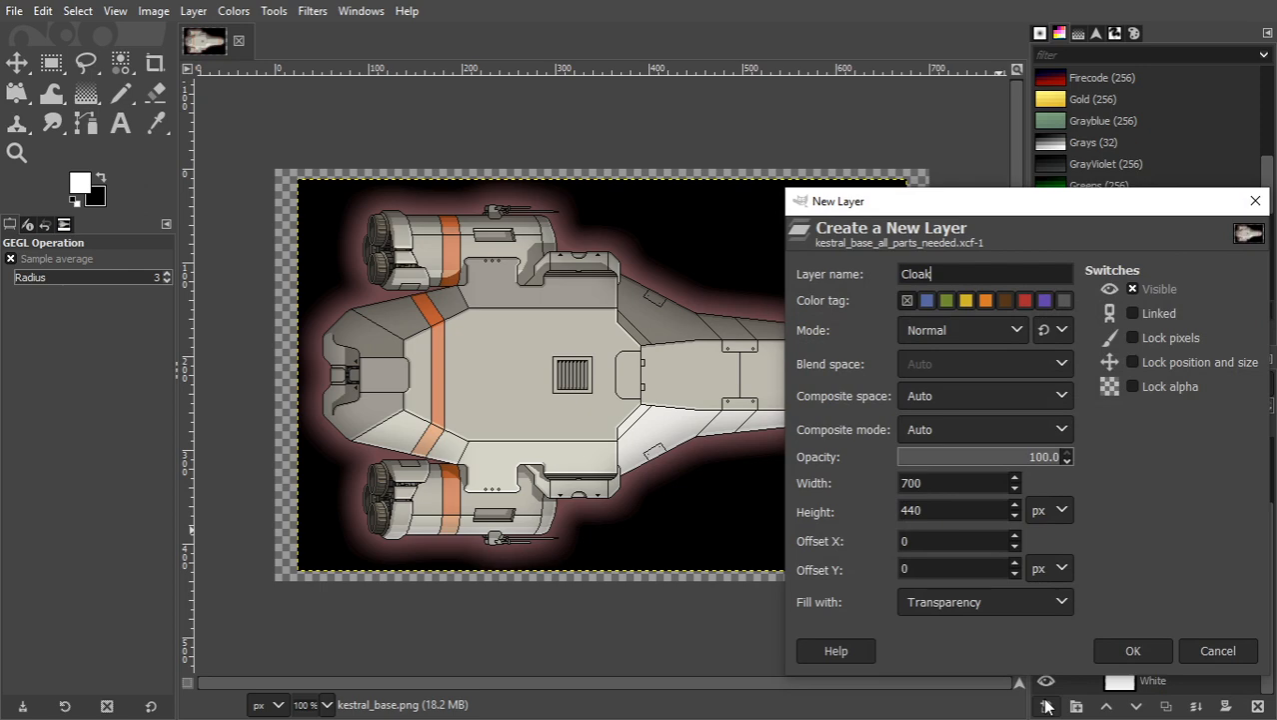
key(Return)
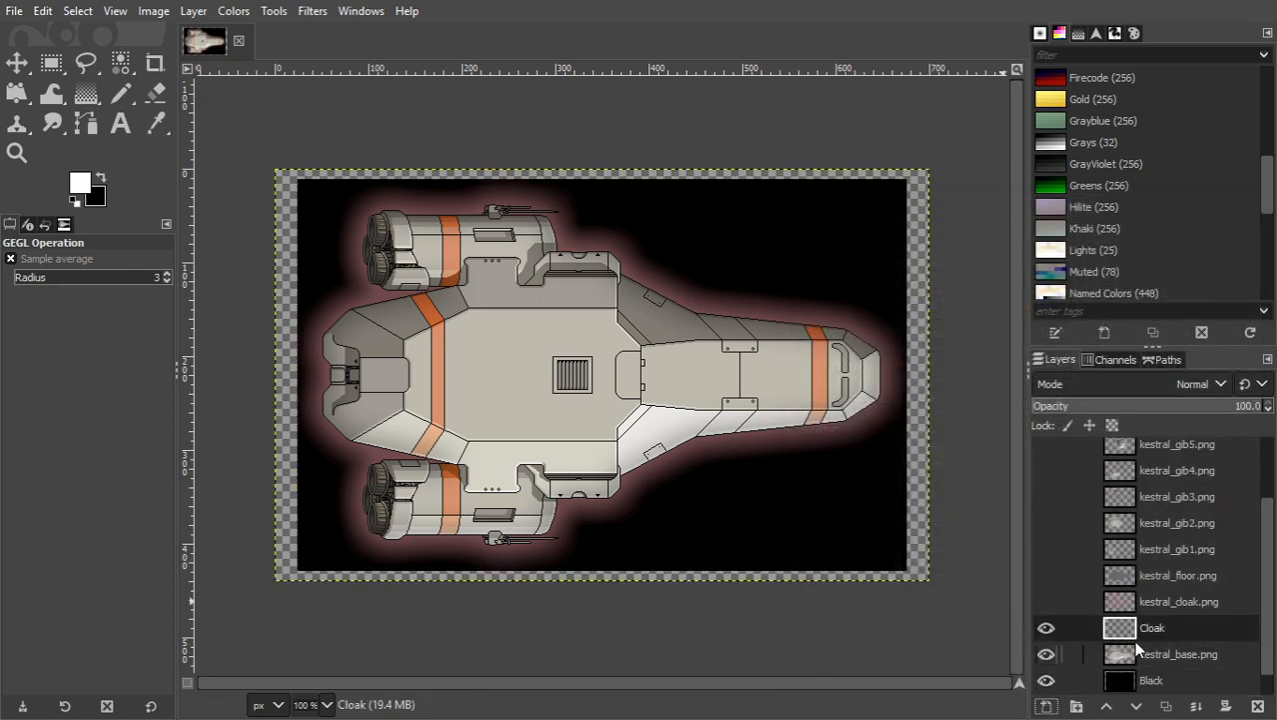
- Select the kestral_base.png layer and hide the Black and White background layers
click(1135, 650)
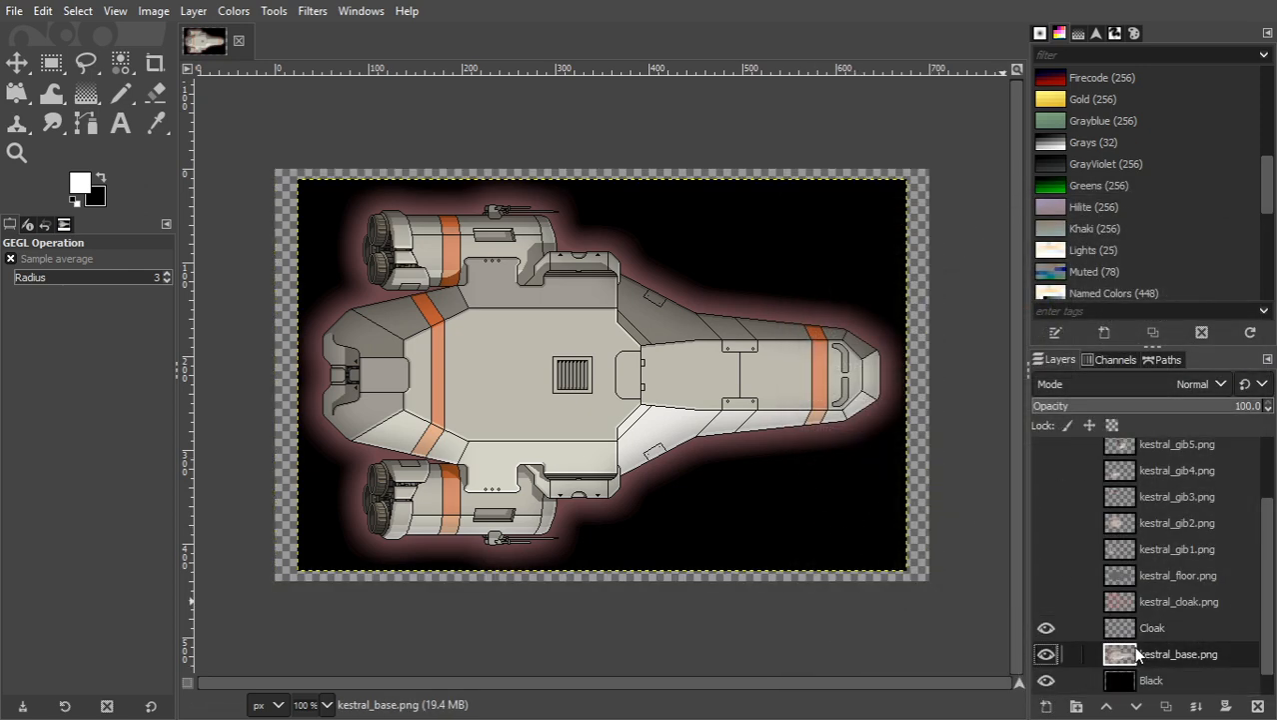
scroll(1099, 665, down, 1)
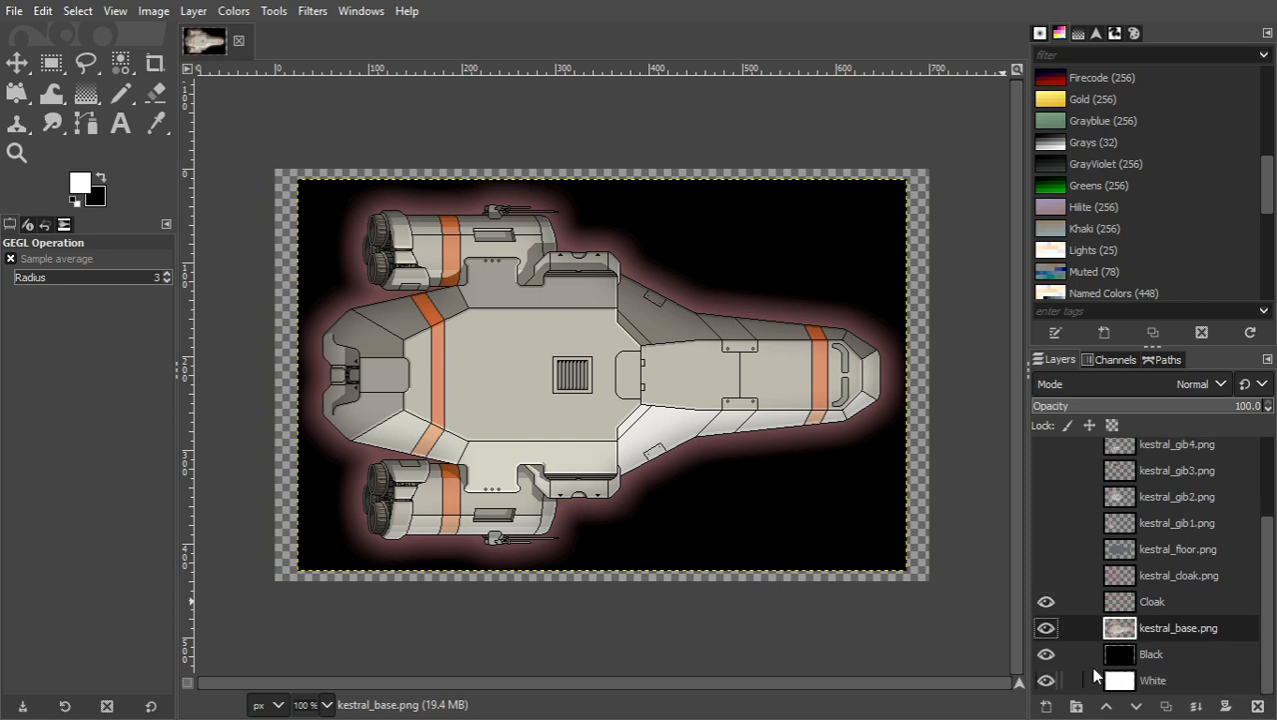
click(1045, 654)
click(1046, 679)
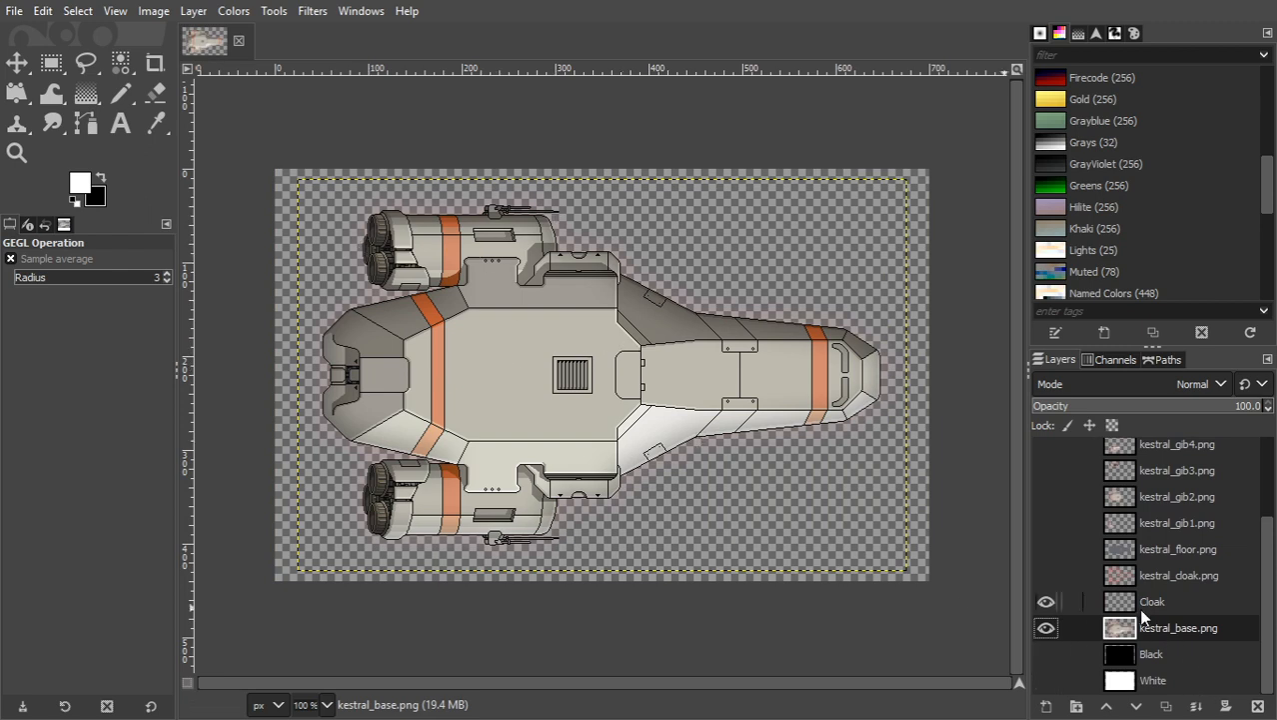
- Select all the black lines of the ship on kestral_base.png with Select by Color, sampling a dark pixel in the central vent
click(113, 70)
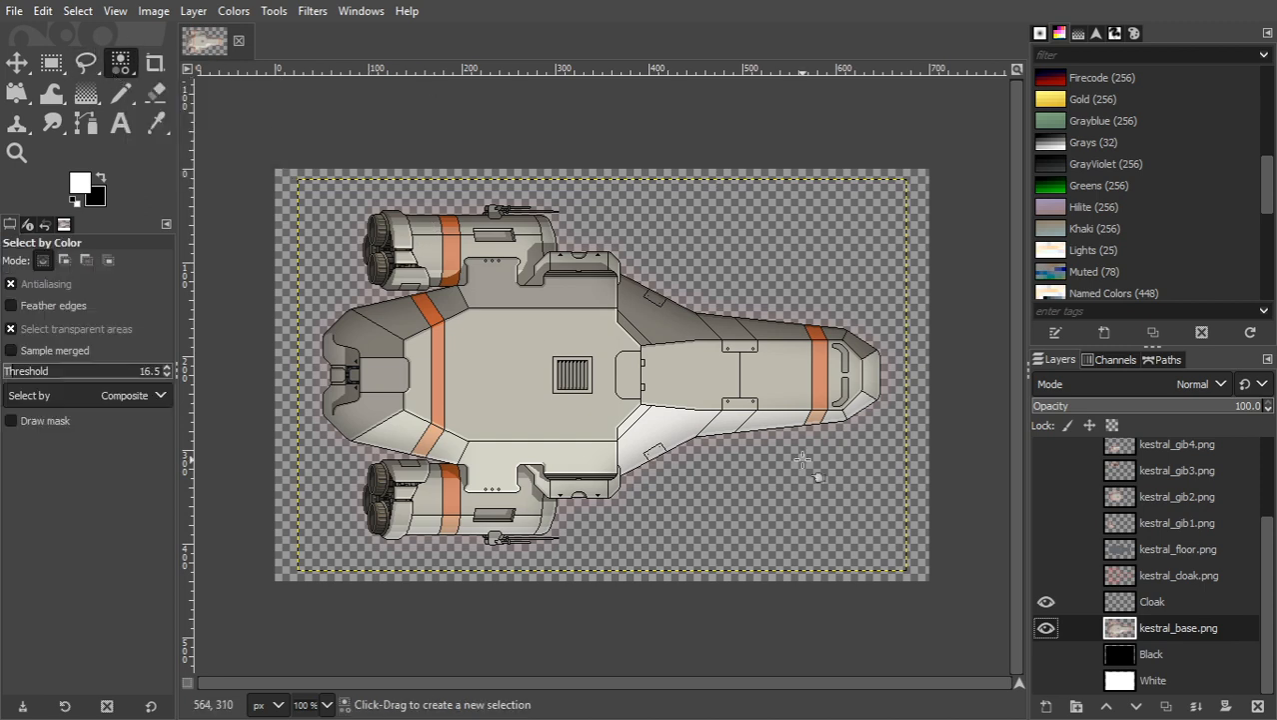
click(327, 705)
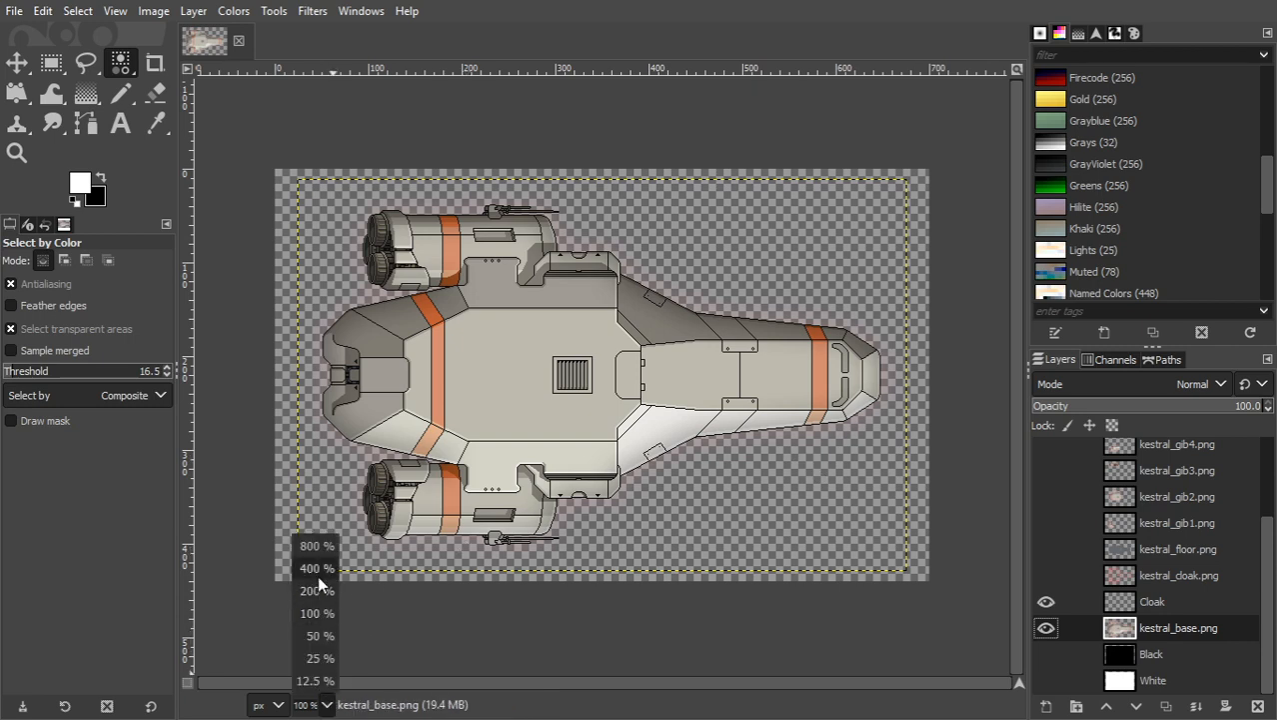
click(318, 567)
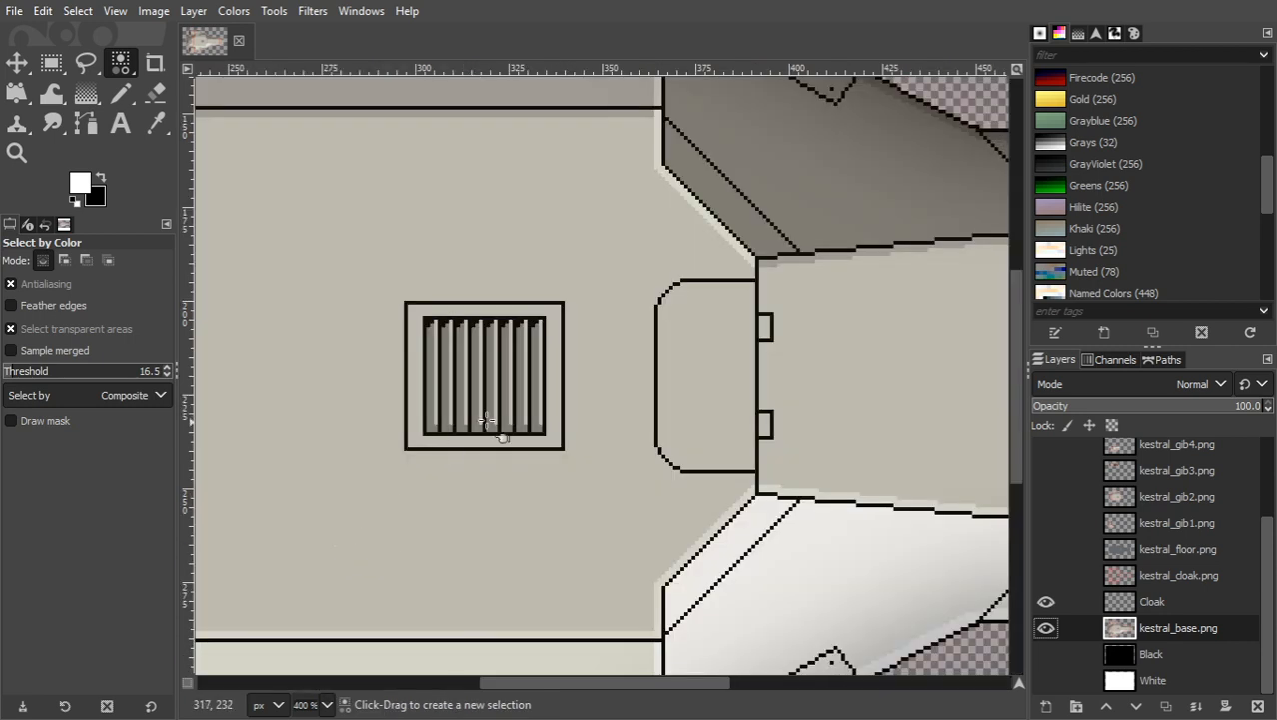
click(462, 320)
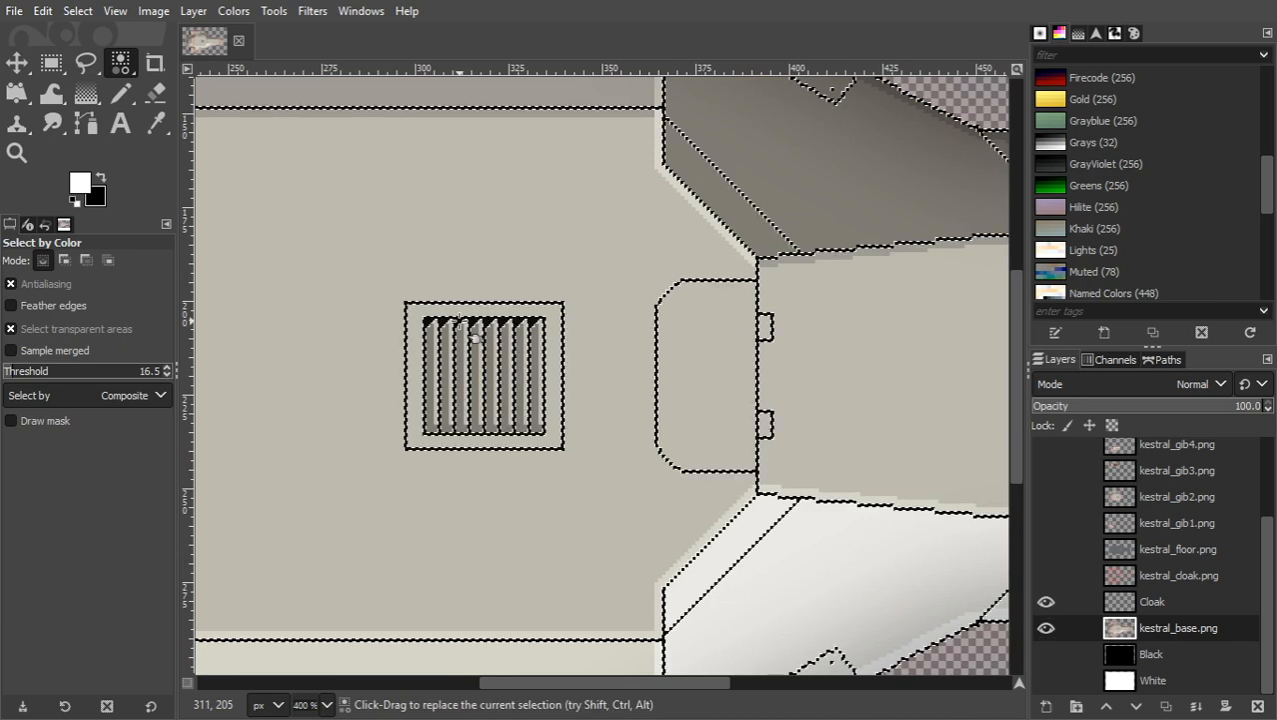
click(327, 704)
click(317, 615)
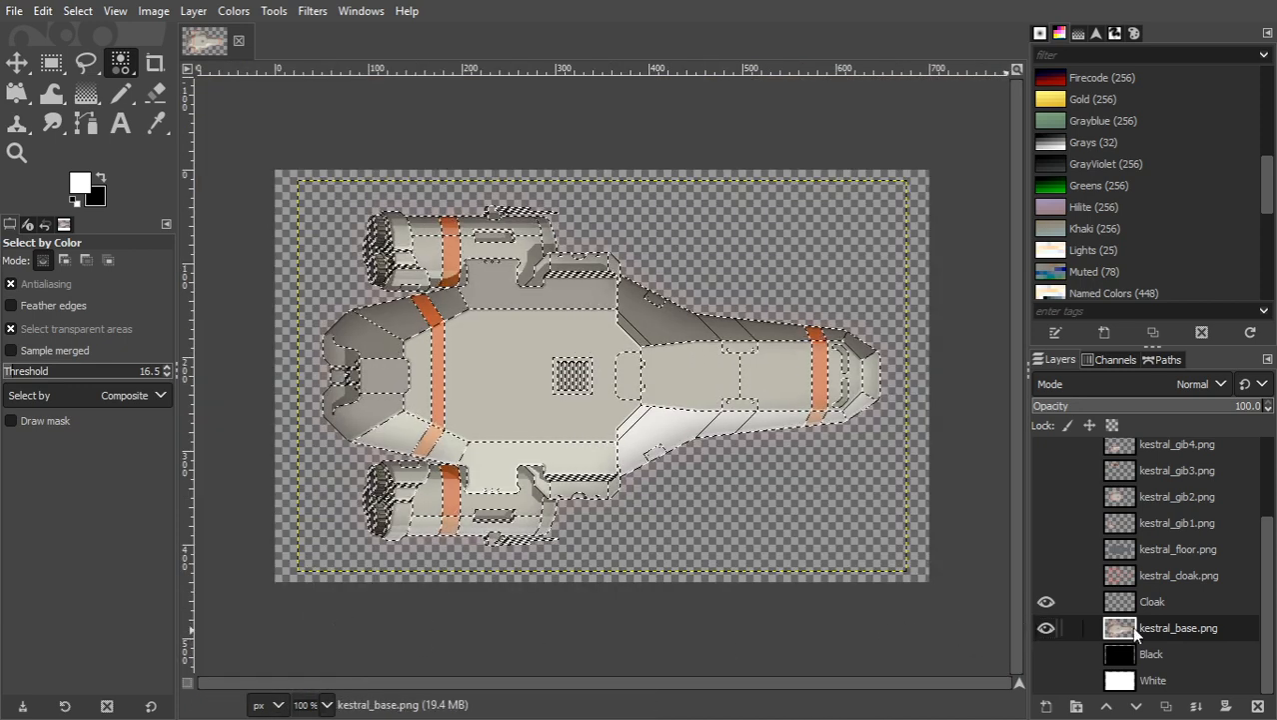
- Copy the selected lines onto the Cloak layer, anchor them, and display them over White with kestral_base.png hidden
key(ctrl+c)
click(1142, 610)
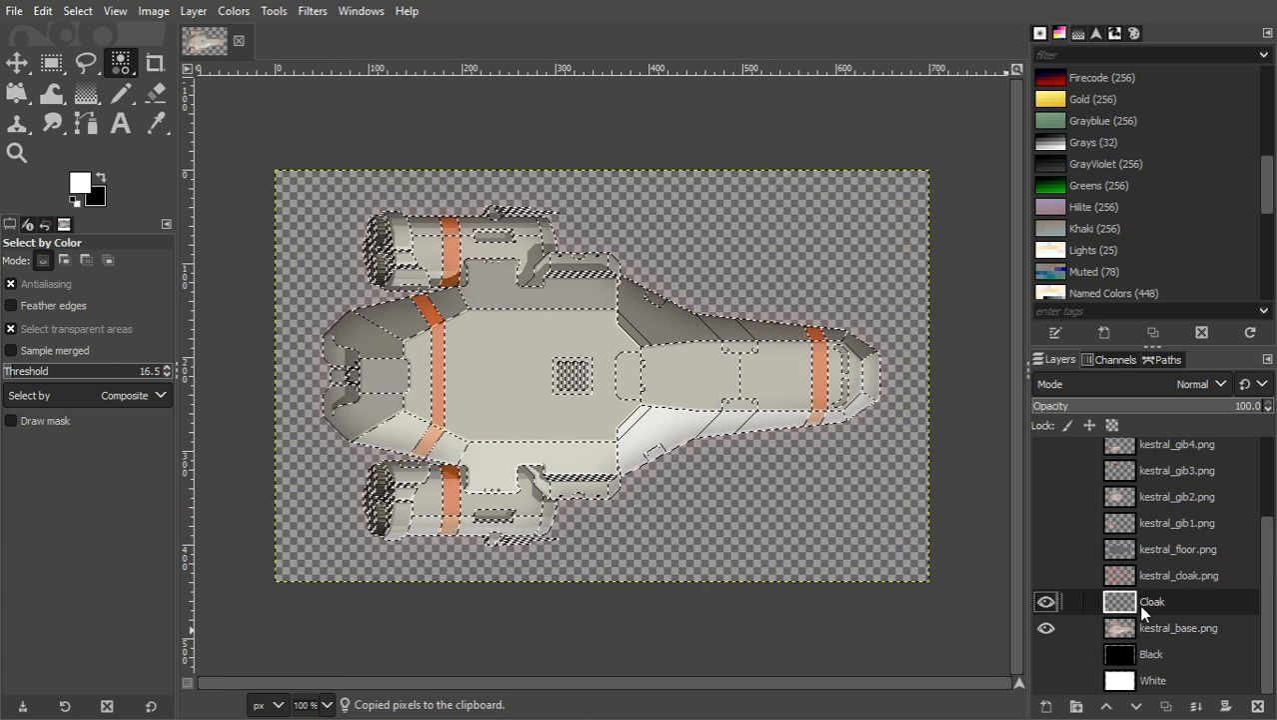
key(ctrl+v)
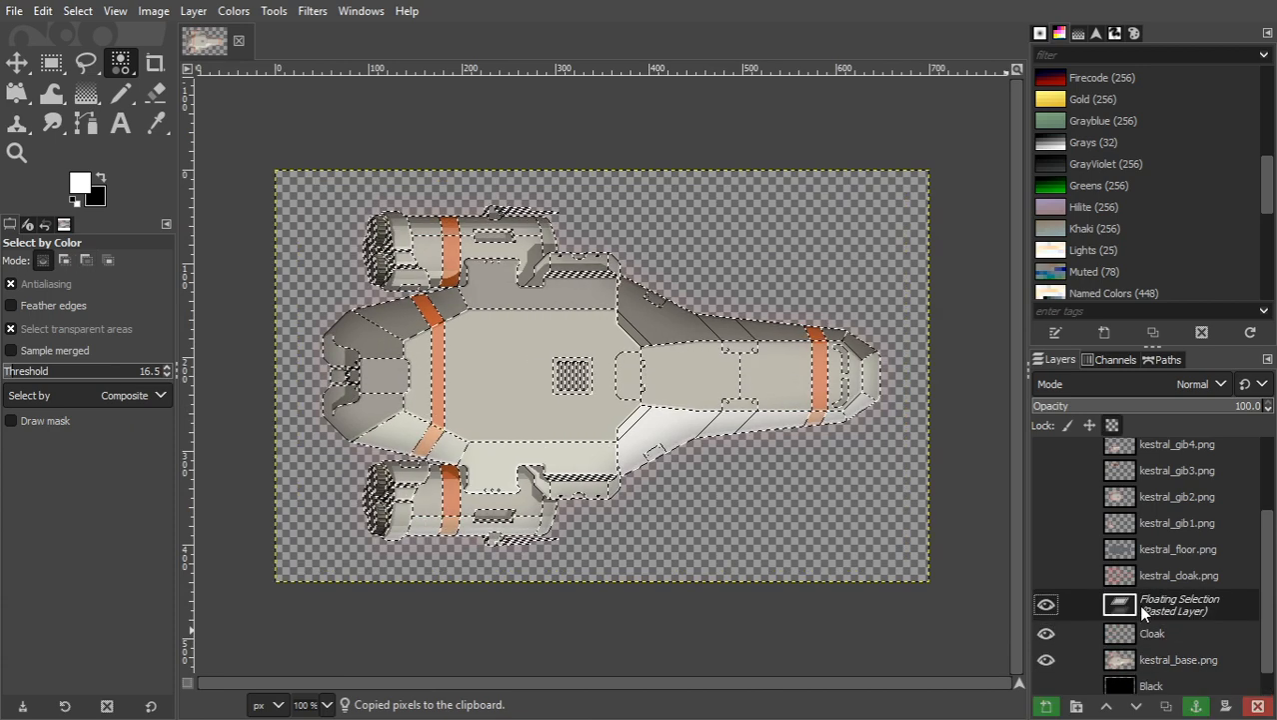
click(1196, 706)
click(1045, 627)
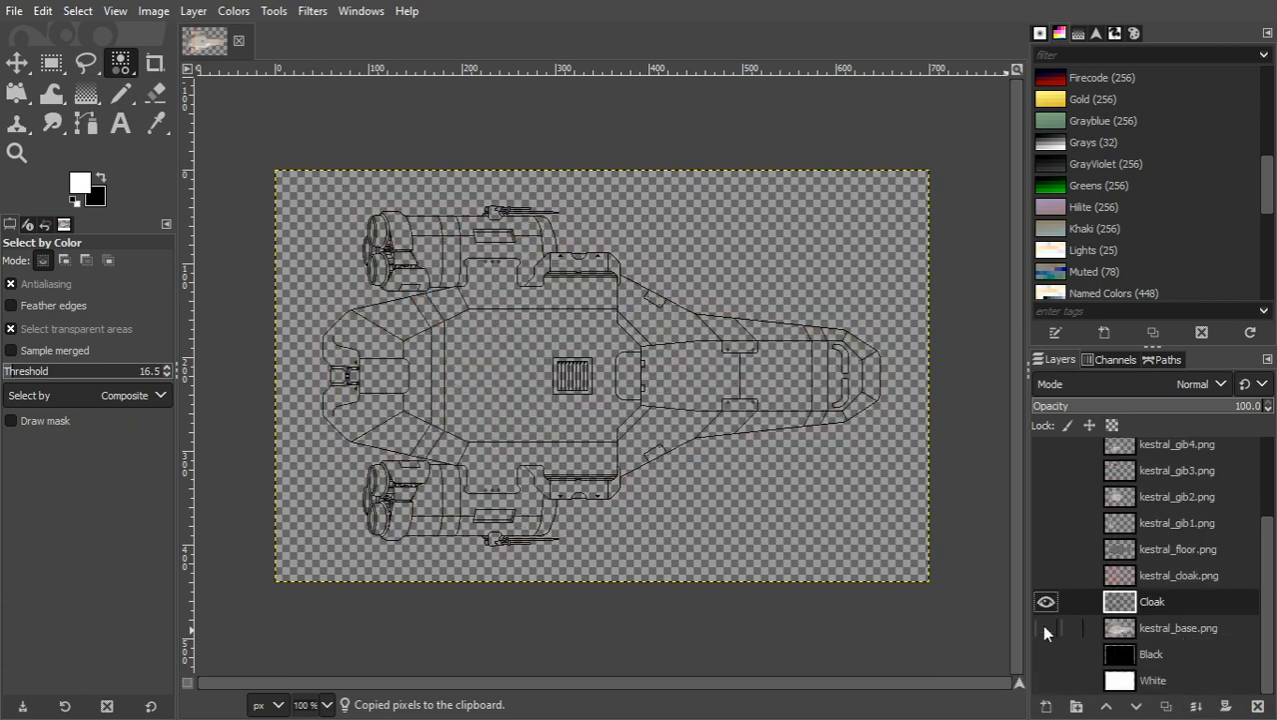
click(1046, 680)
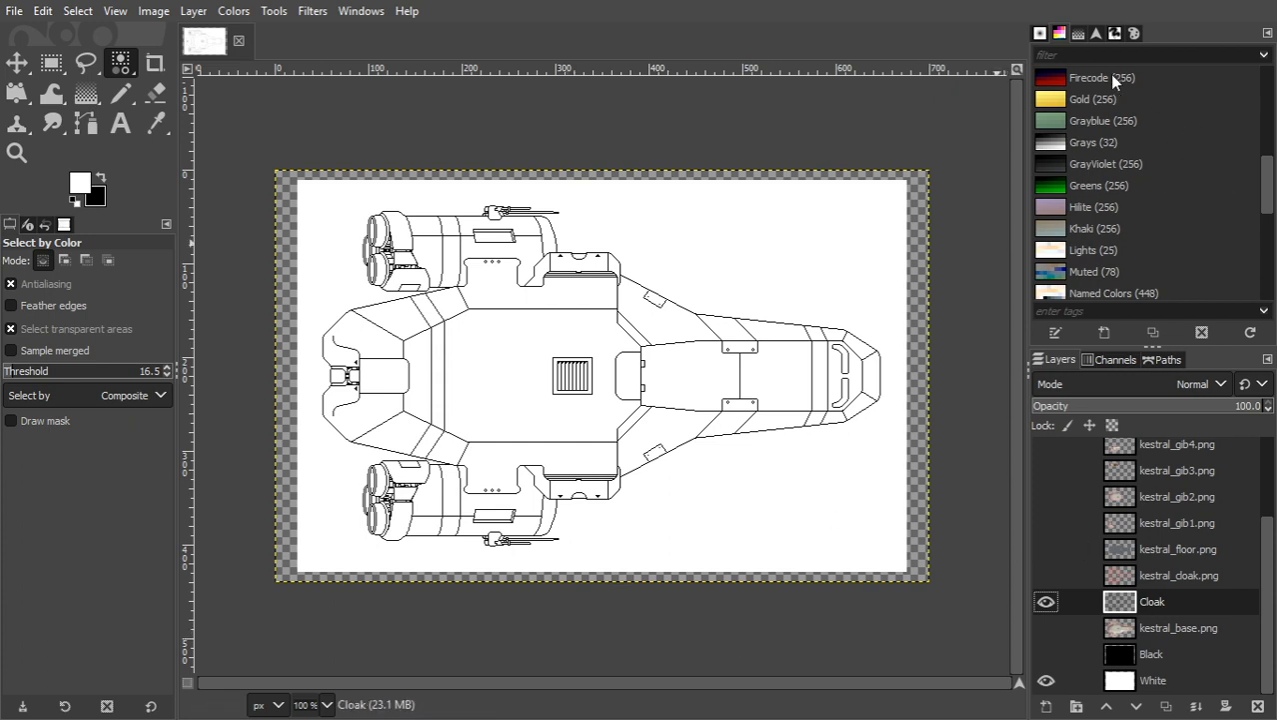
- Set the foreground colour to the light red in the third column of the Ega palette
click(1133, 33)
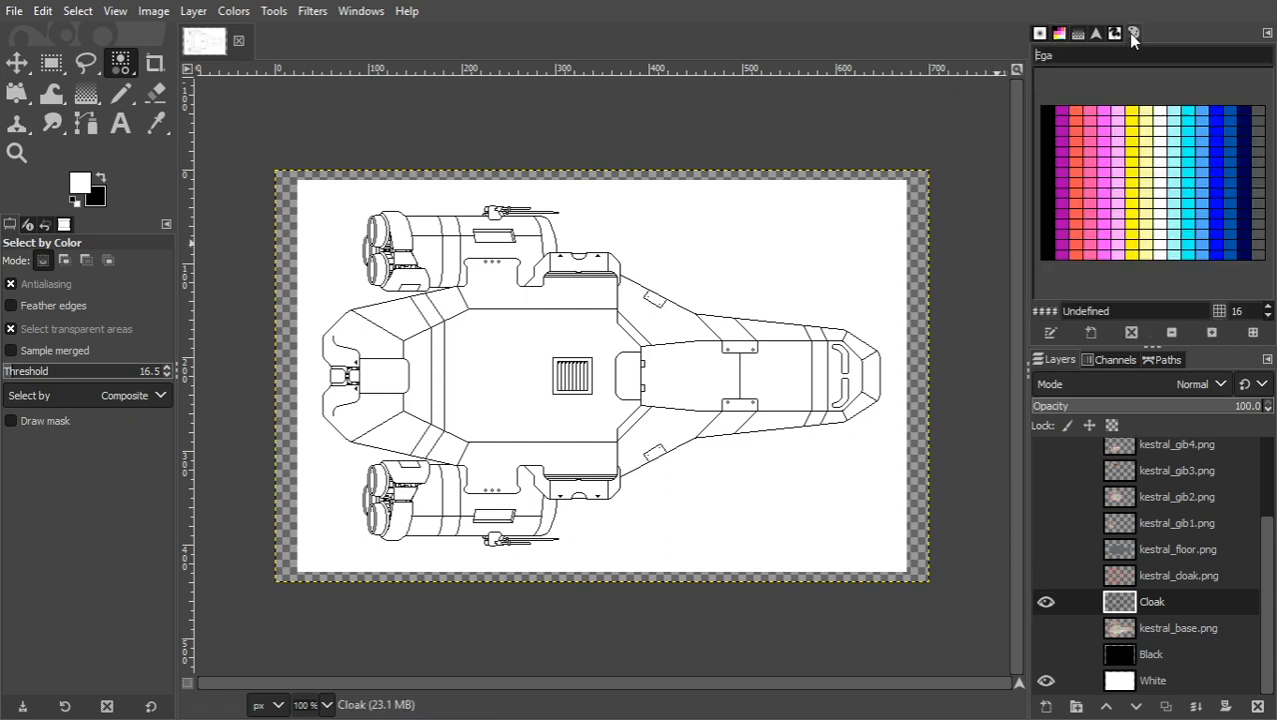
click(1041, 33)
click(1060, 33)
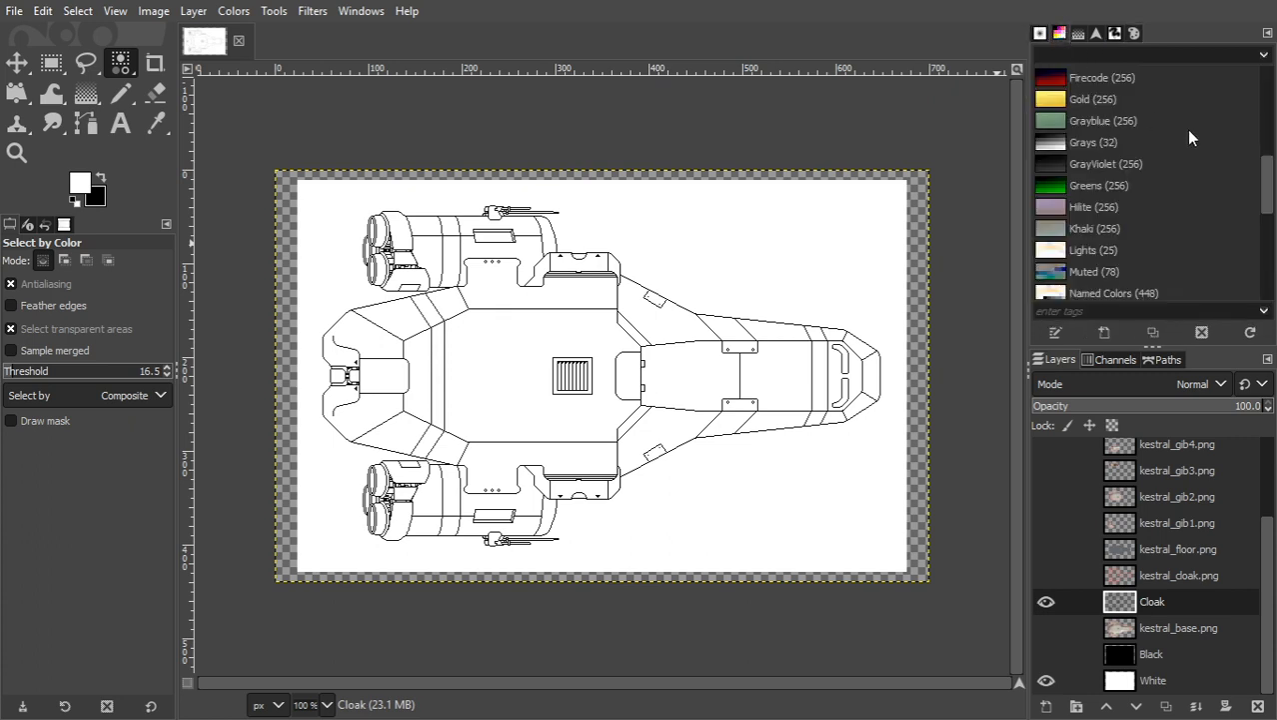
drag(1270, 178, 1271, 143)
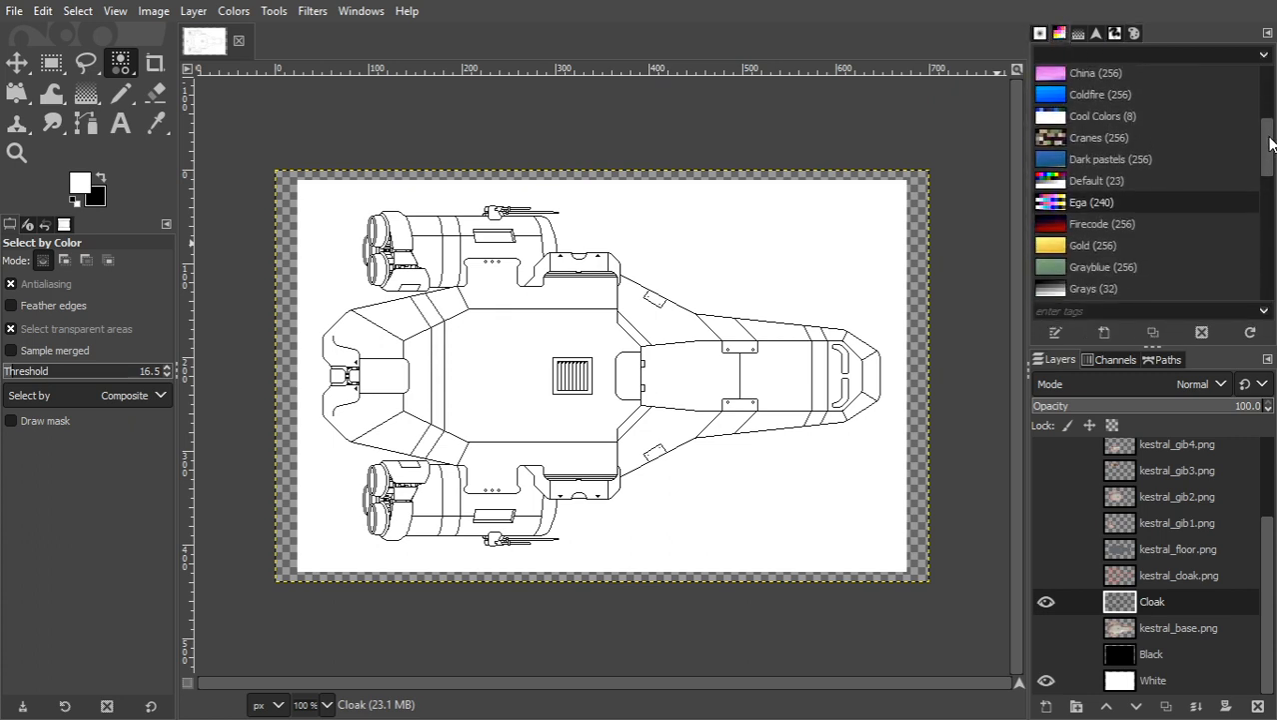
click(1136, 38)
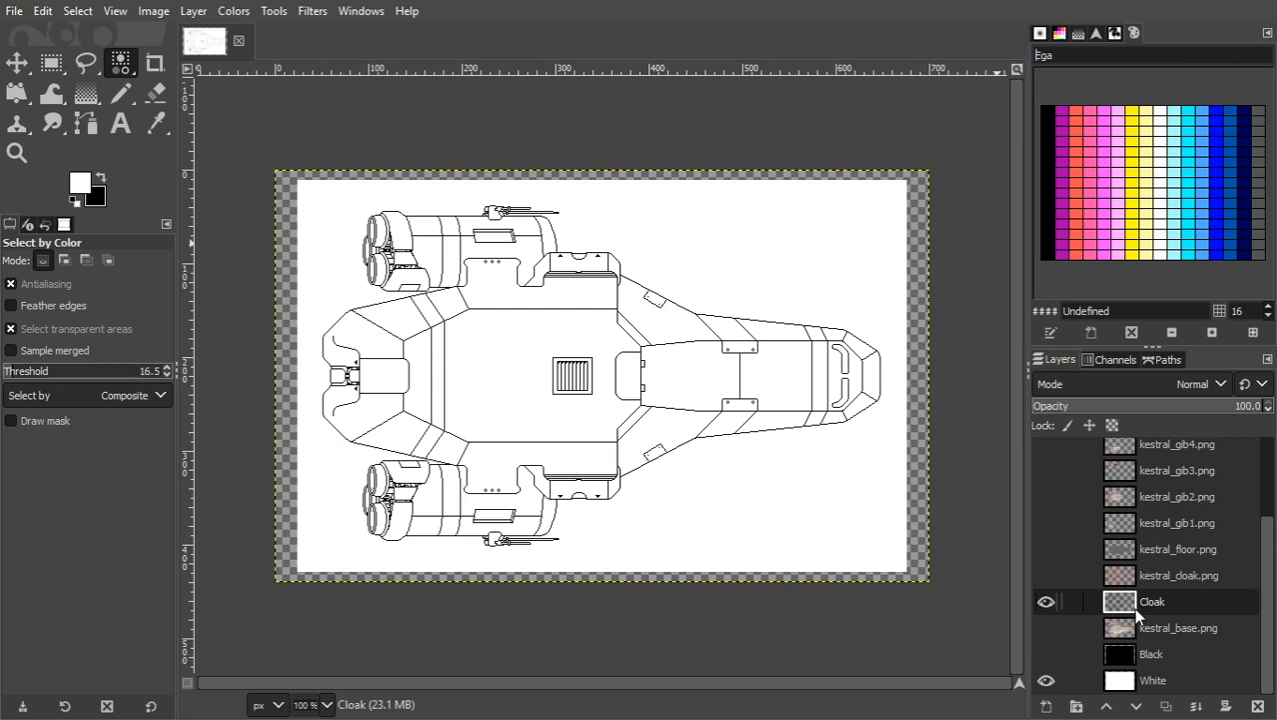
click(1077, 132)
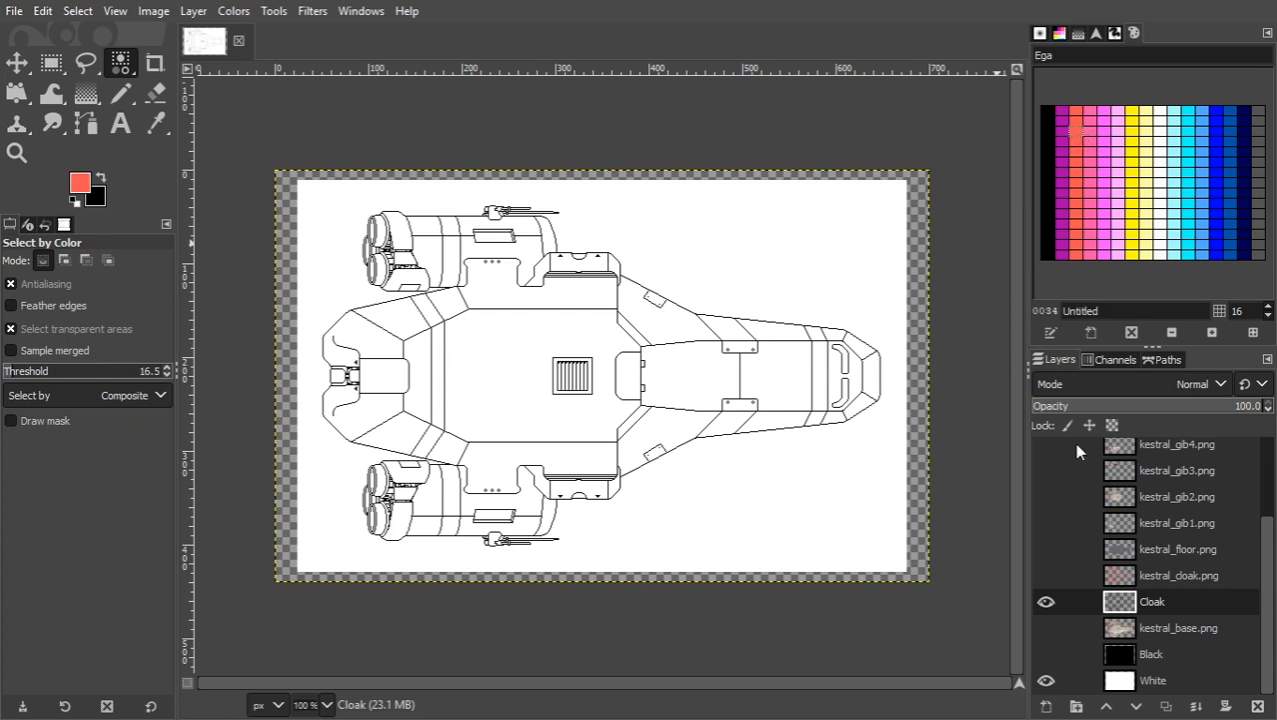
- Select the Cloak layer's outlines with Alpha to Selection, Bucket Fill them with the light red, and clear the selection
right_click(1149, 606)
click(1115, 592)
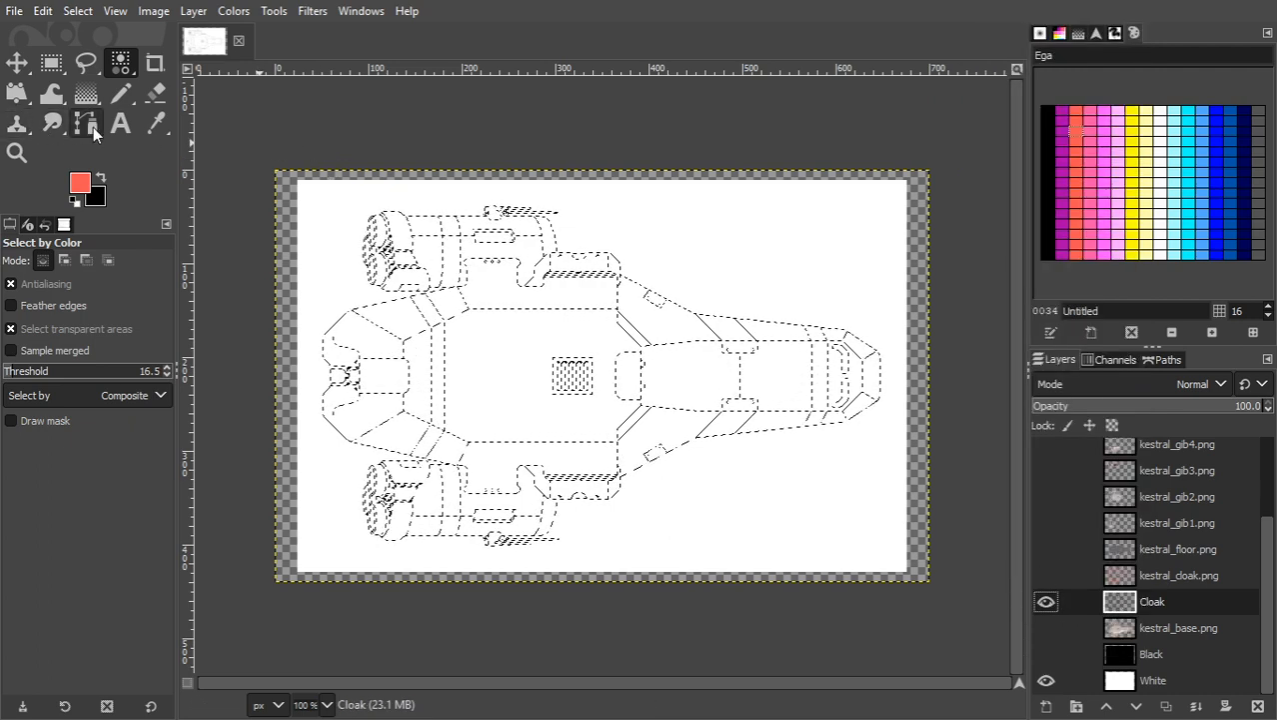
key(shift+b)
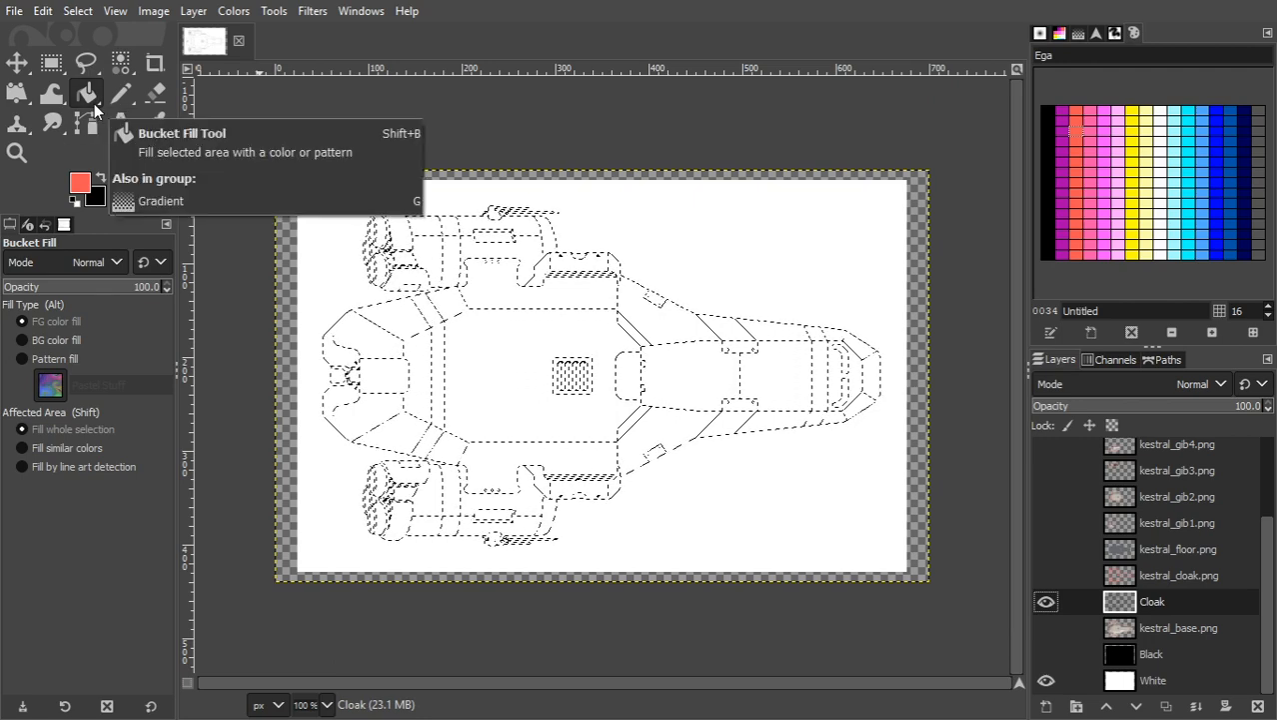
click(572, 366)
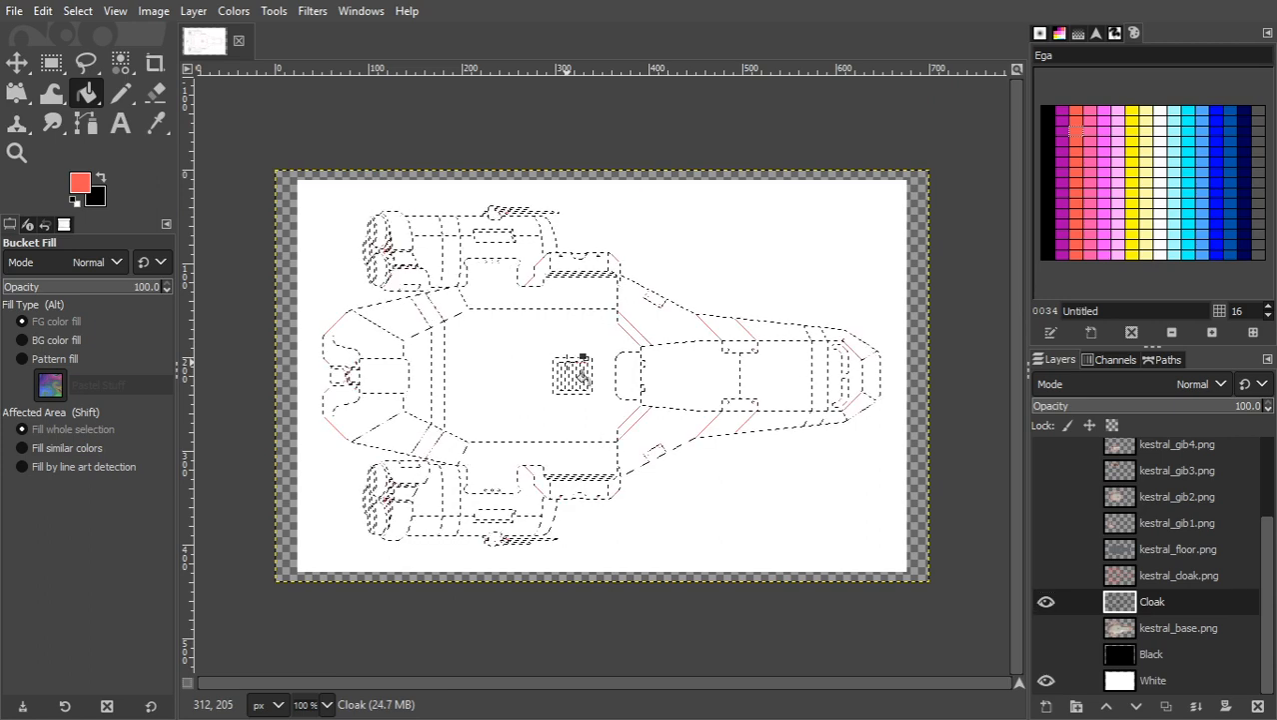
shift+click(662, 389)
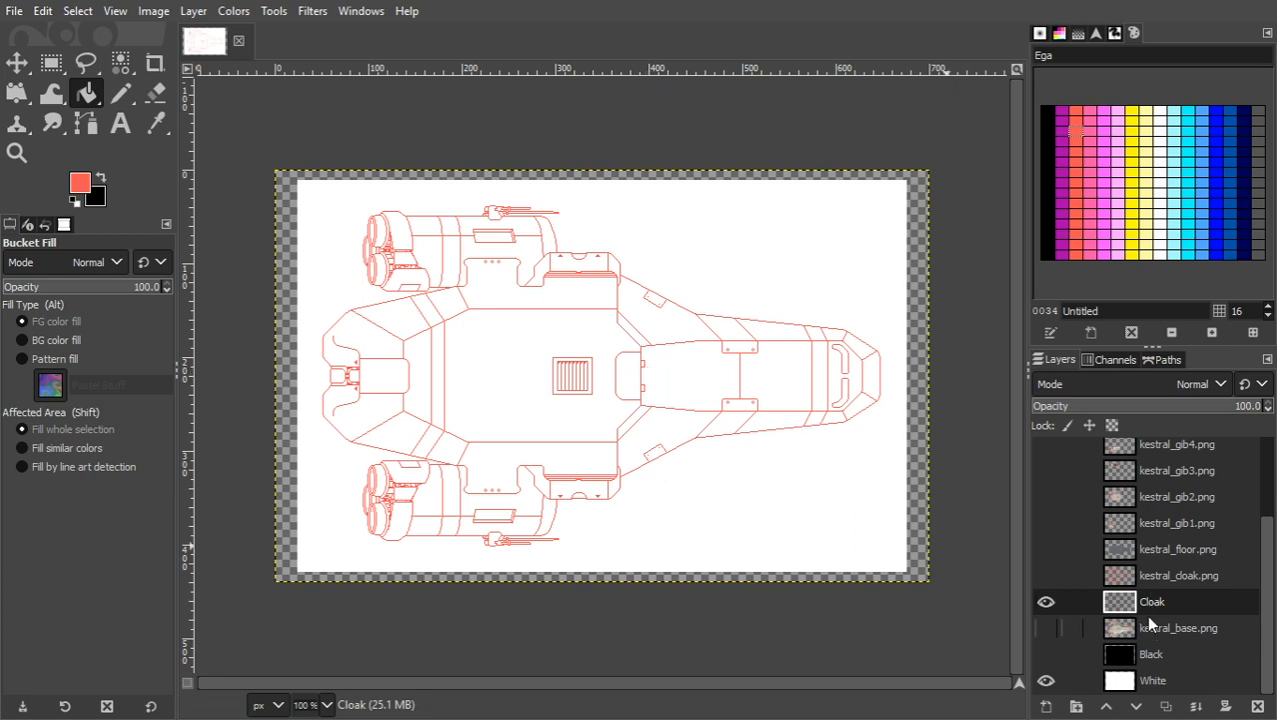
- Duplicate the Cloak layer twice and switch the visible backdrop from White to Black
click(1162, 706)
click(1162, 706)
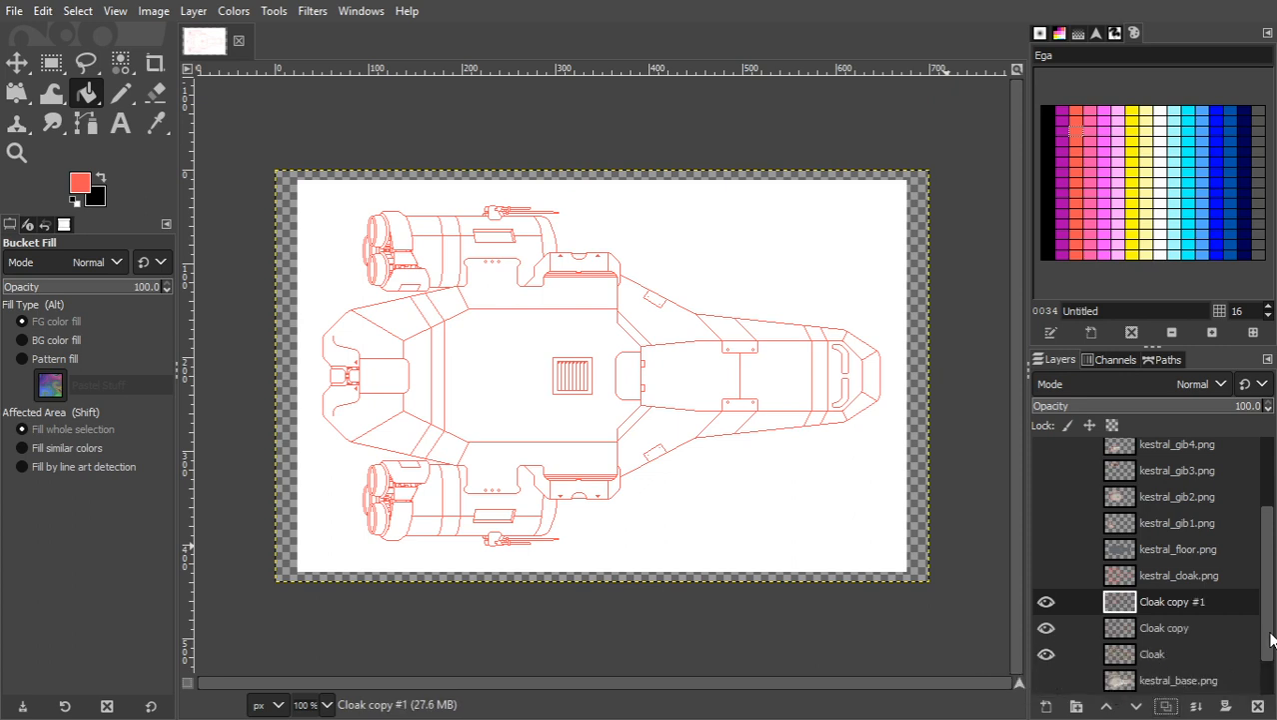
scroll(1271, 640, down, 2)
click(1045, 654)
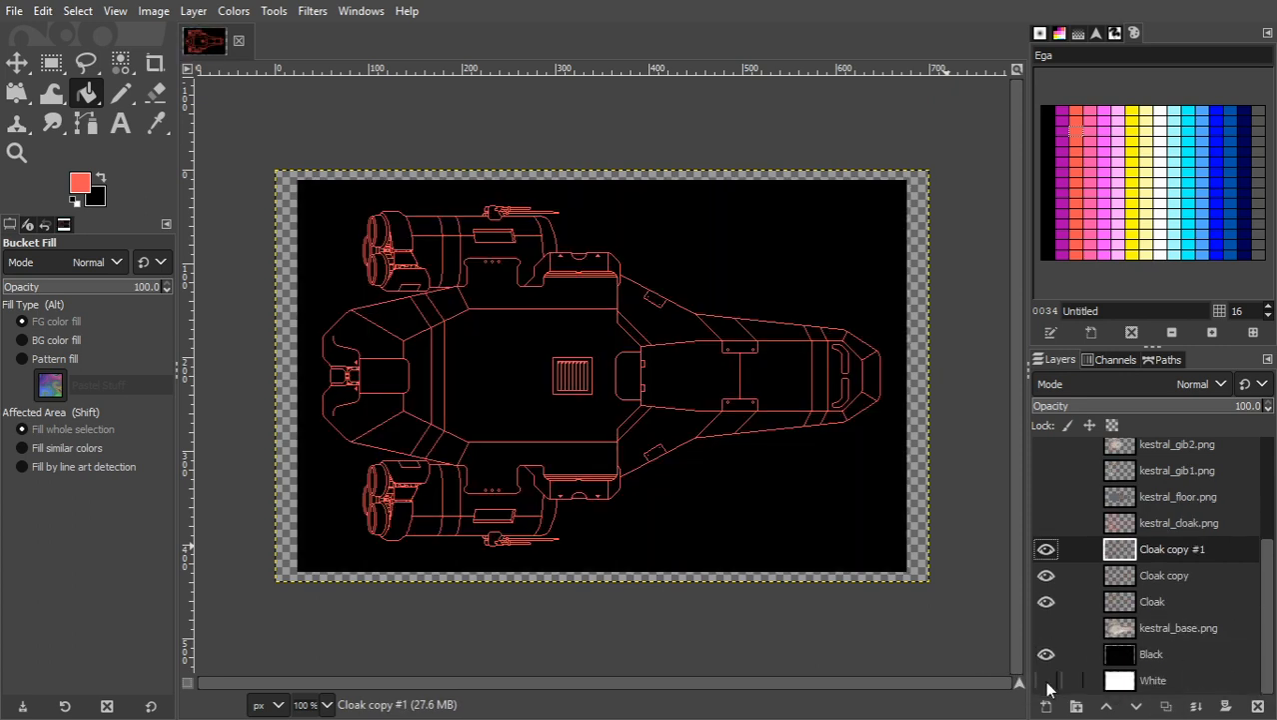
- Apply a Gaussian Blur of size 4.50 in X and Y to the original Cloak layer
click(1149, 599)
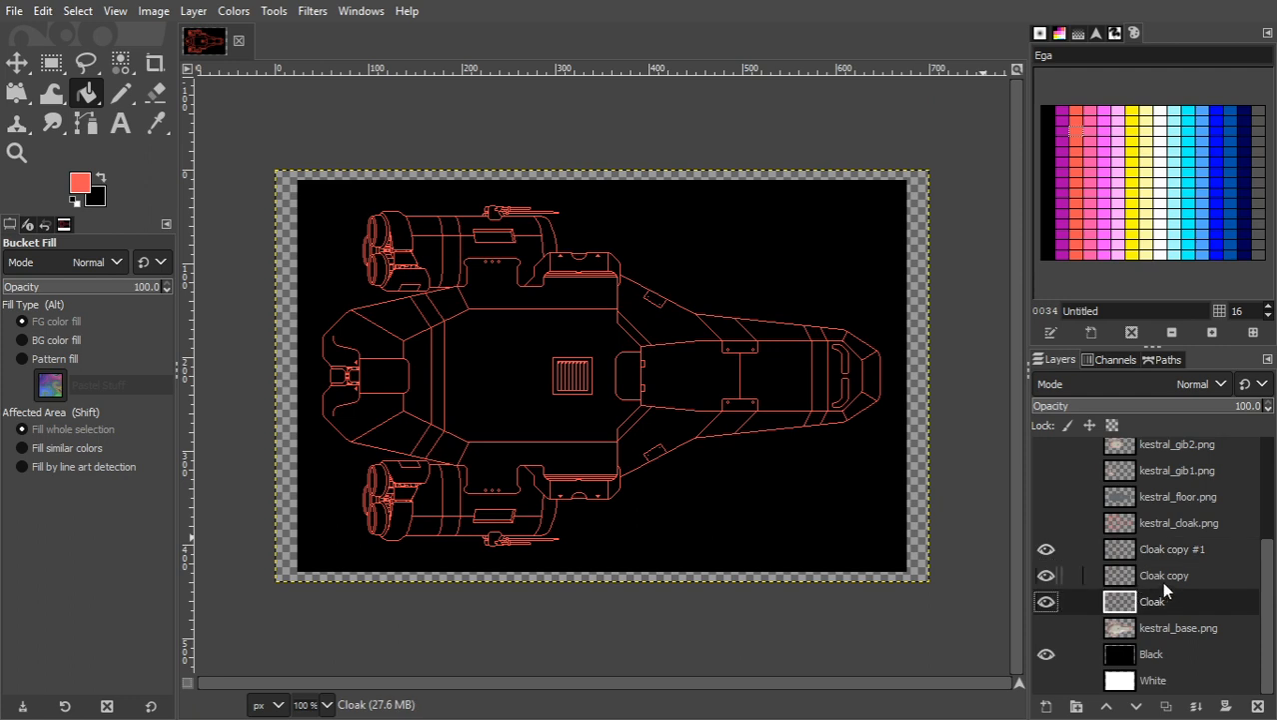
click(312, 11)
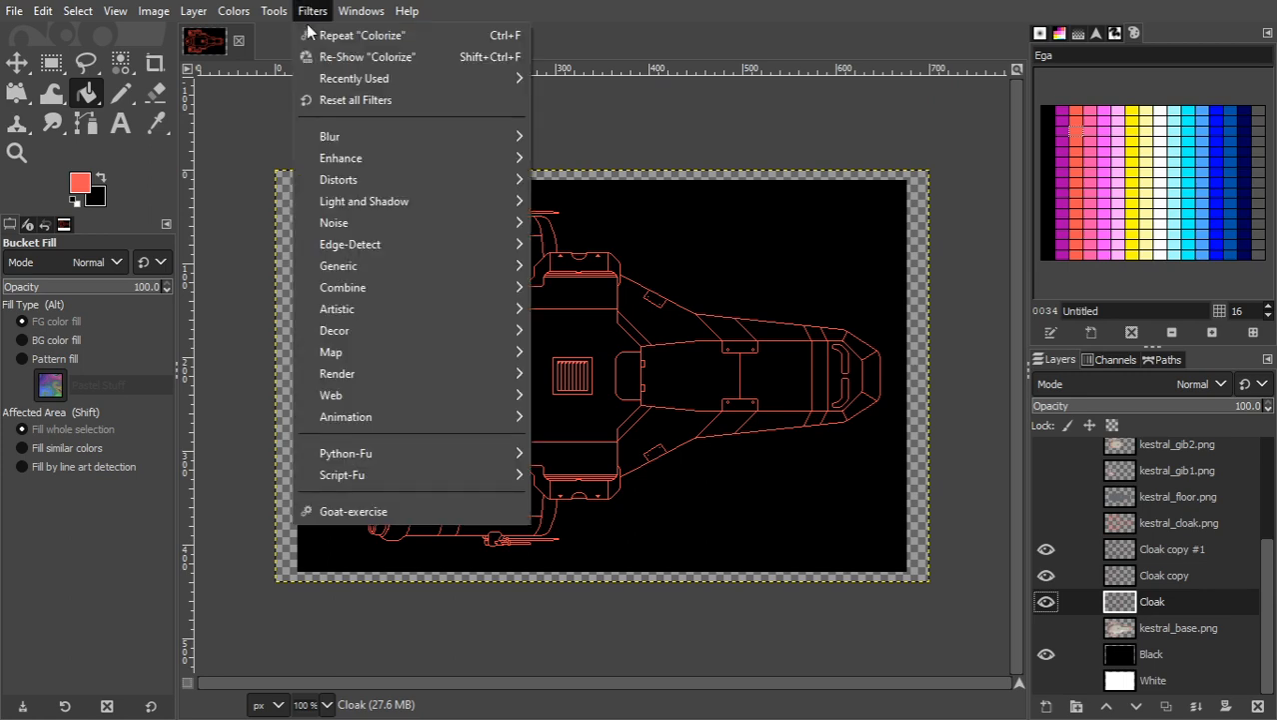
mouse_move(391, 136)
click(584, 158)
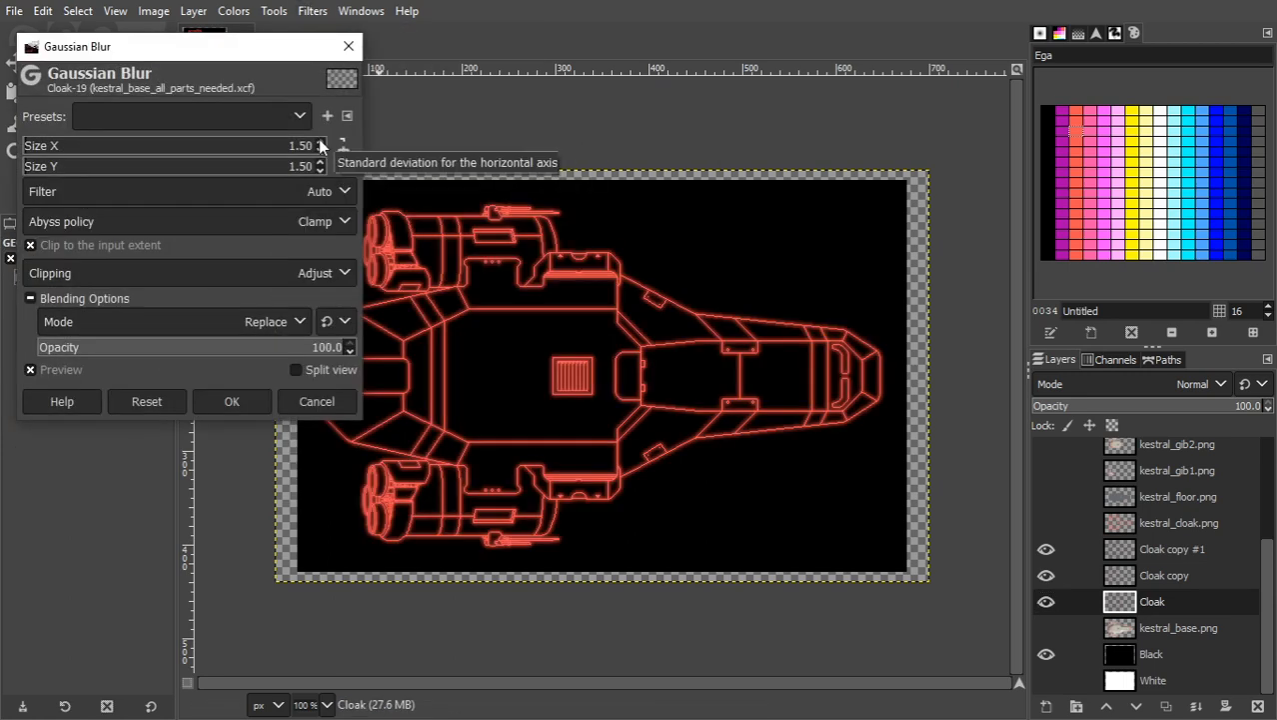
click(319, 141)
click(319, 141)
click(319, 141)
click(318, 141)
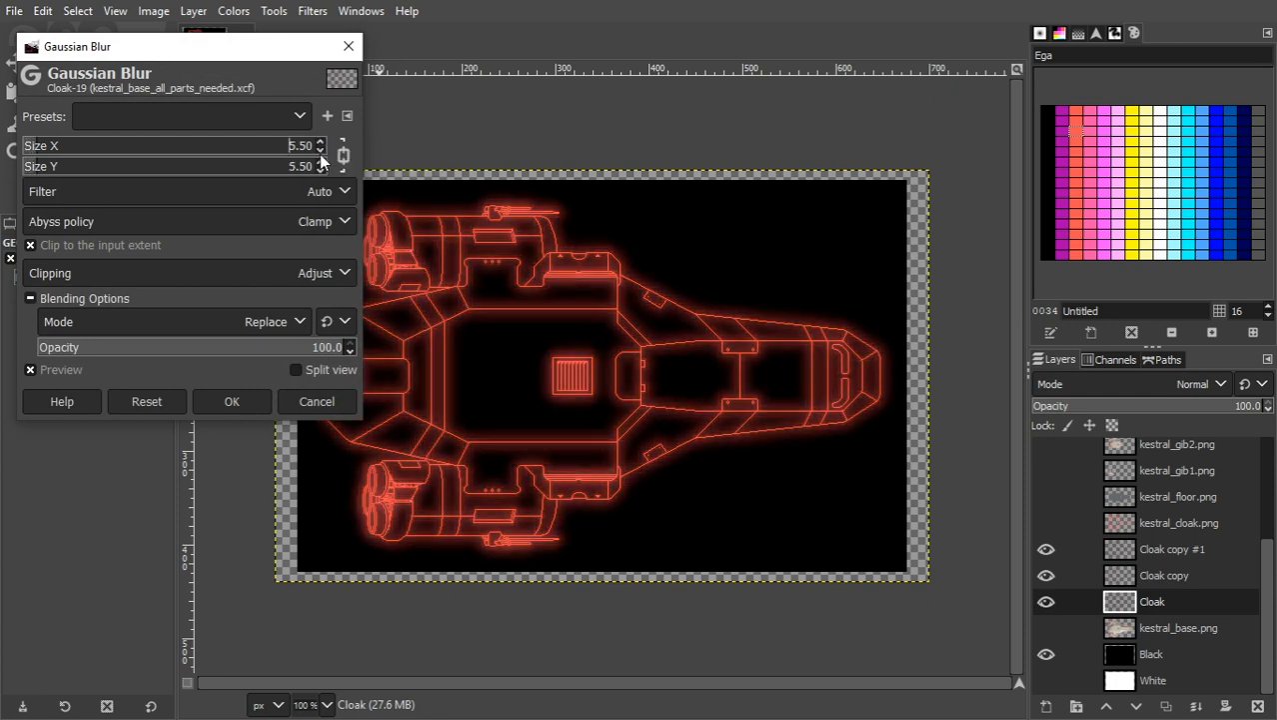
click(320, 151)
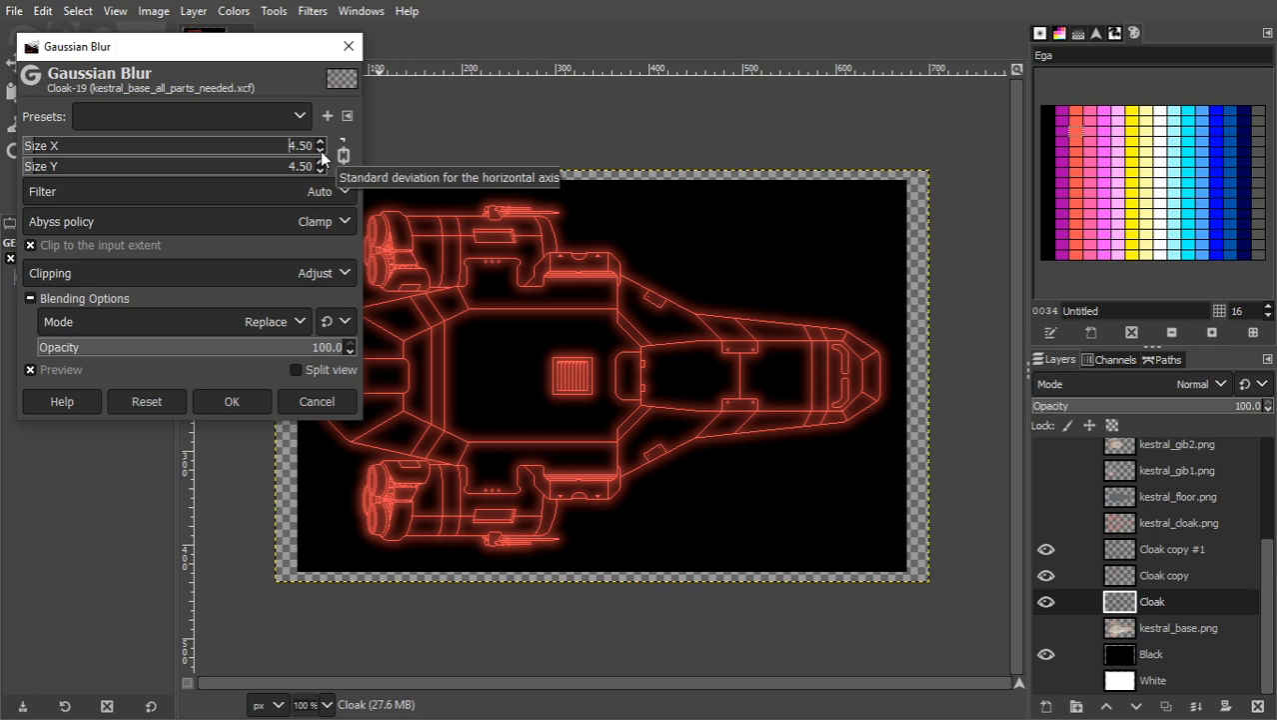
click(247, 399)
- Apply a Gaussian Blur of size 1.50 in X and Y to the Cloak copy layer
click(1197, 581)
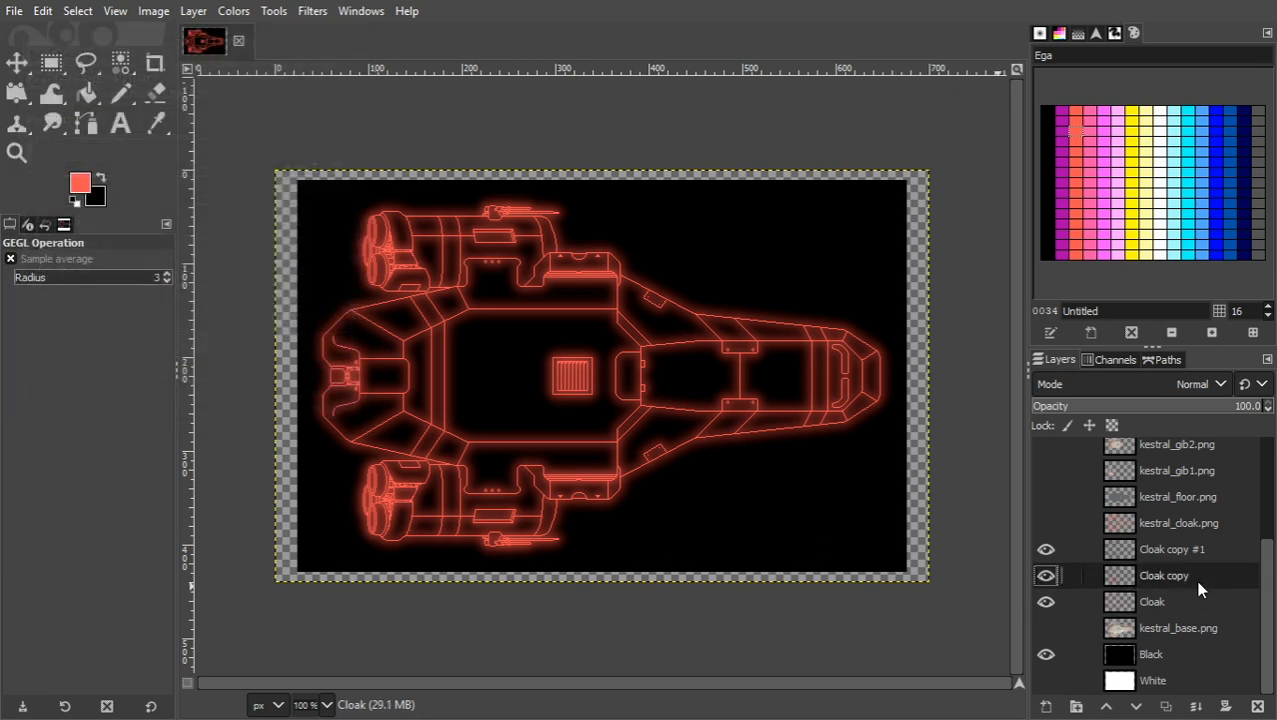
click(308, 13)
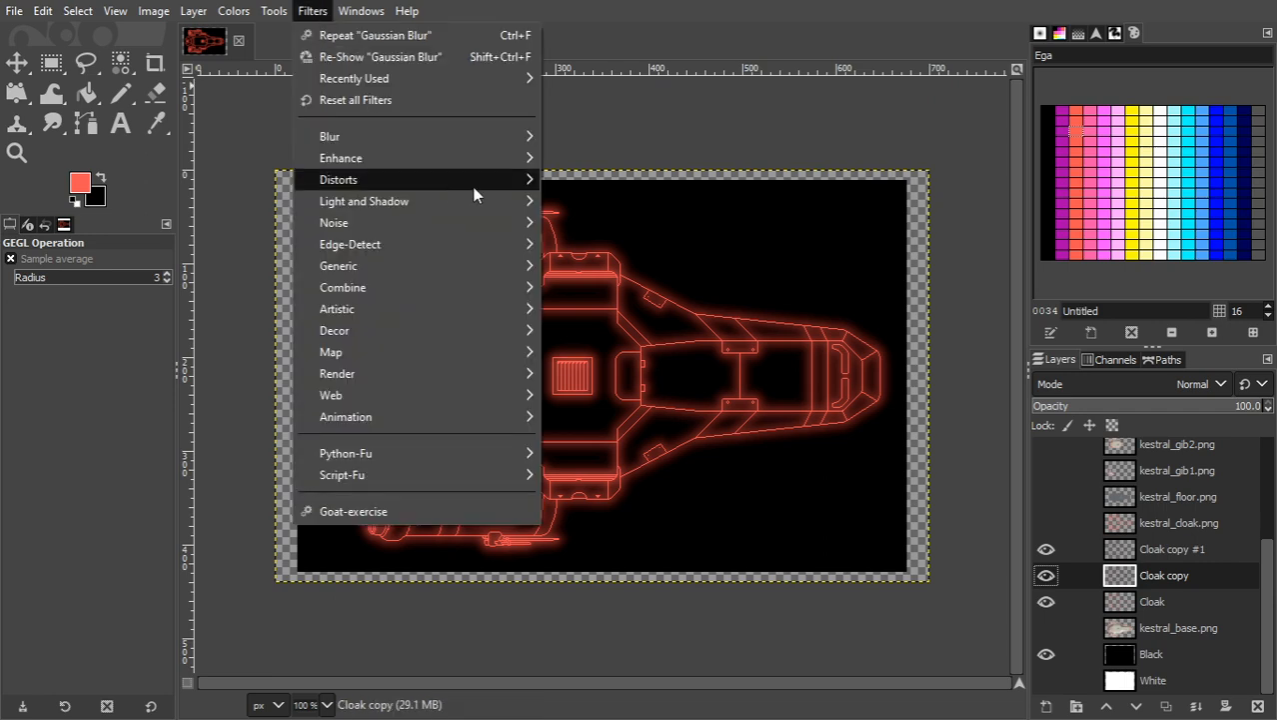
mouse_move(524, 142)
click(601, 151)
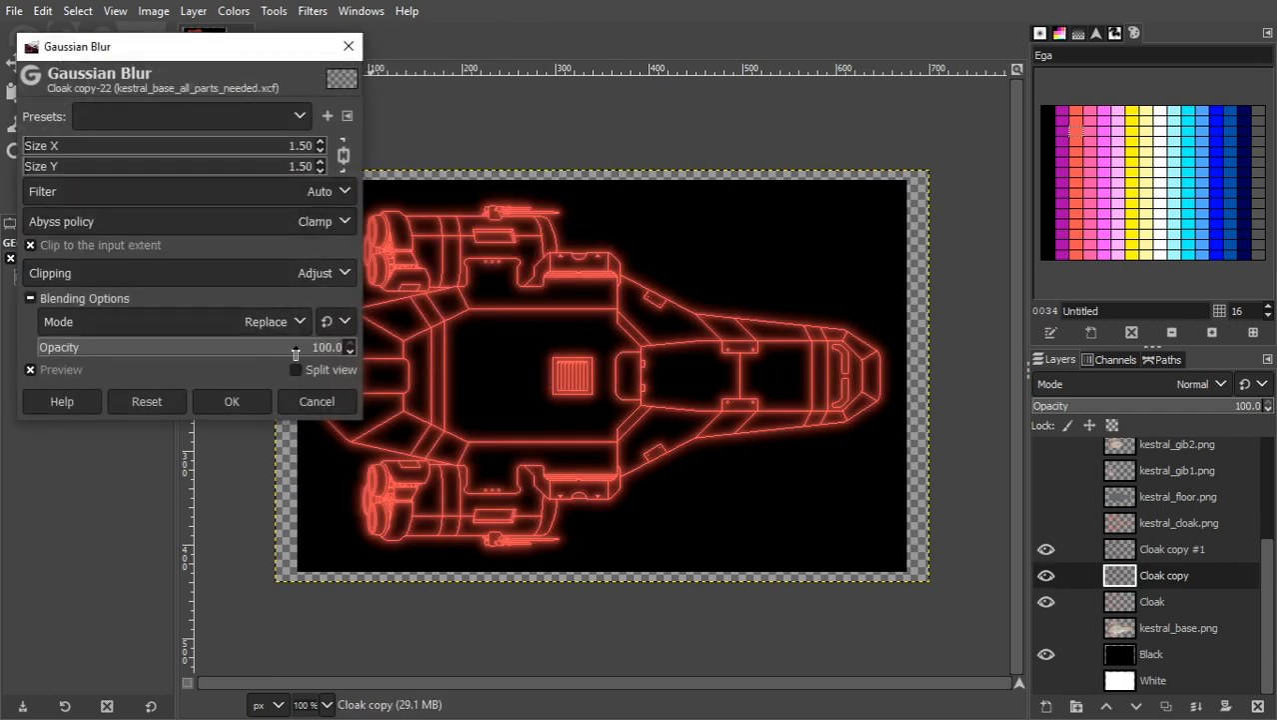
click(244, 404)
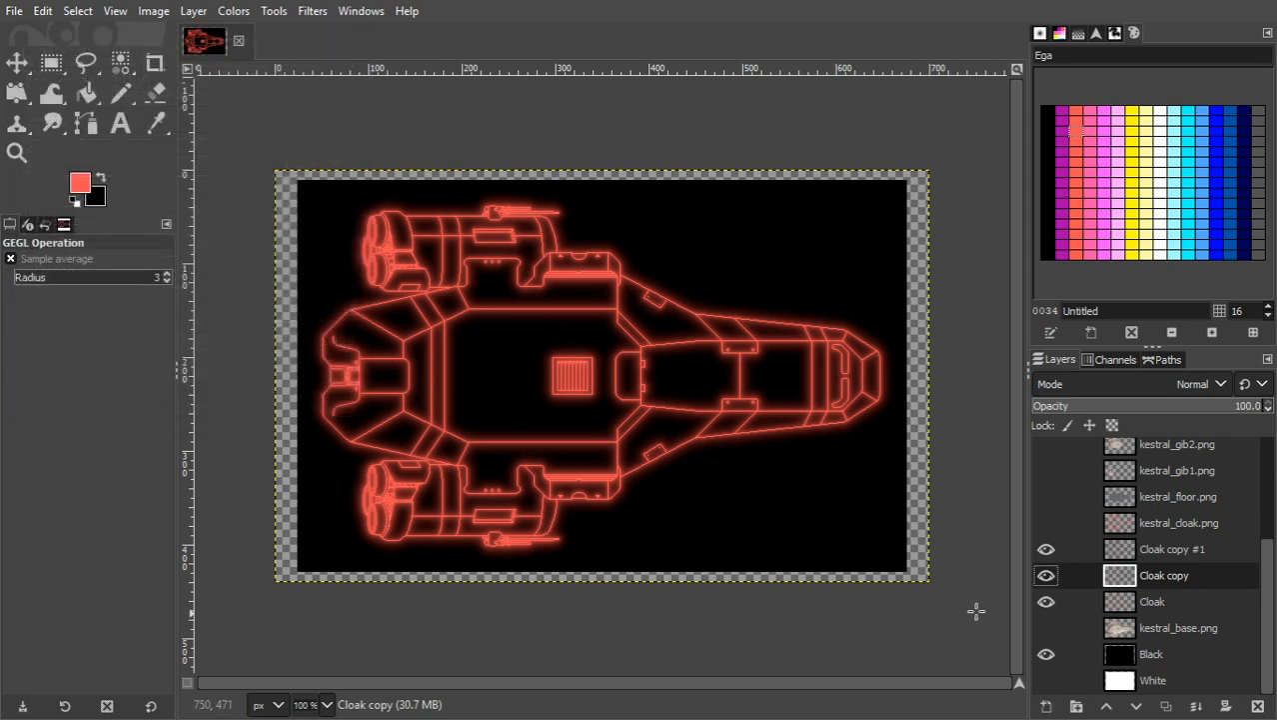
- Compare the original kestral_cloak.png with the three new Cloak layers by toggling their visibility over the black backdrop
click(1052, 529)
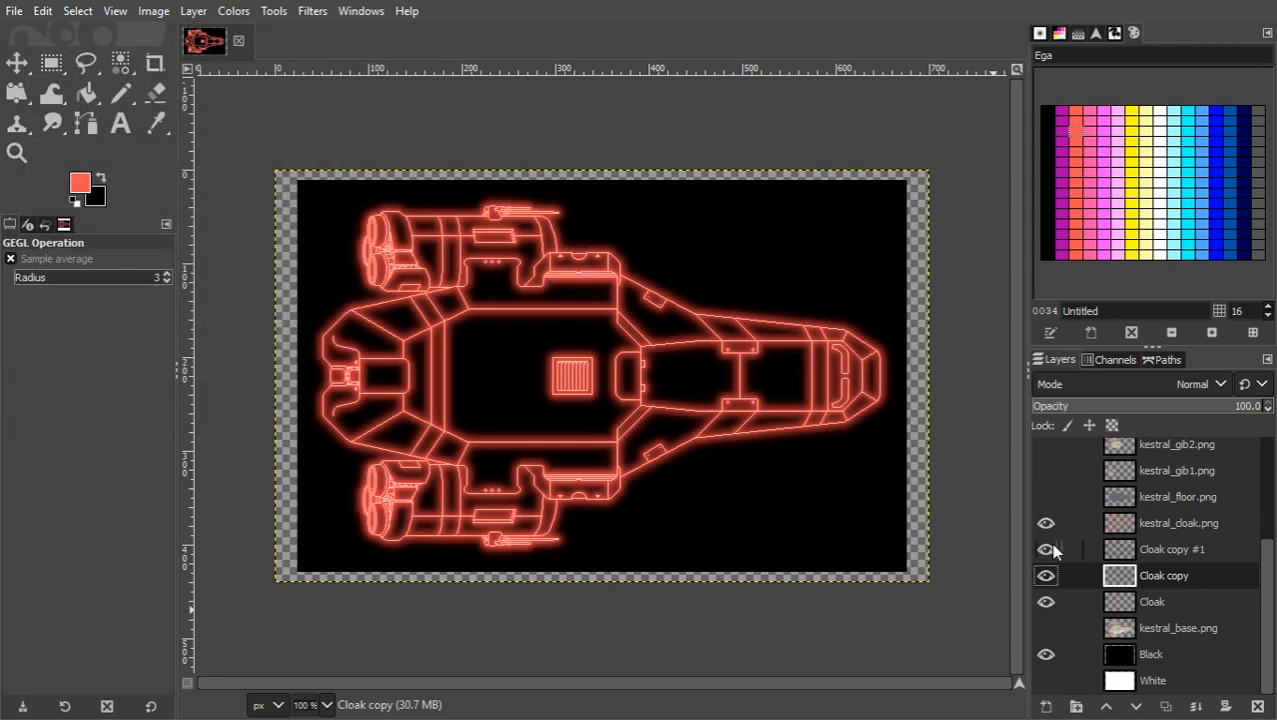
drag(1046, 549, 1046, 607)
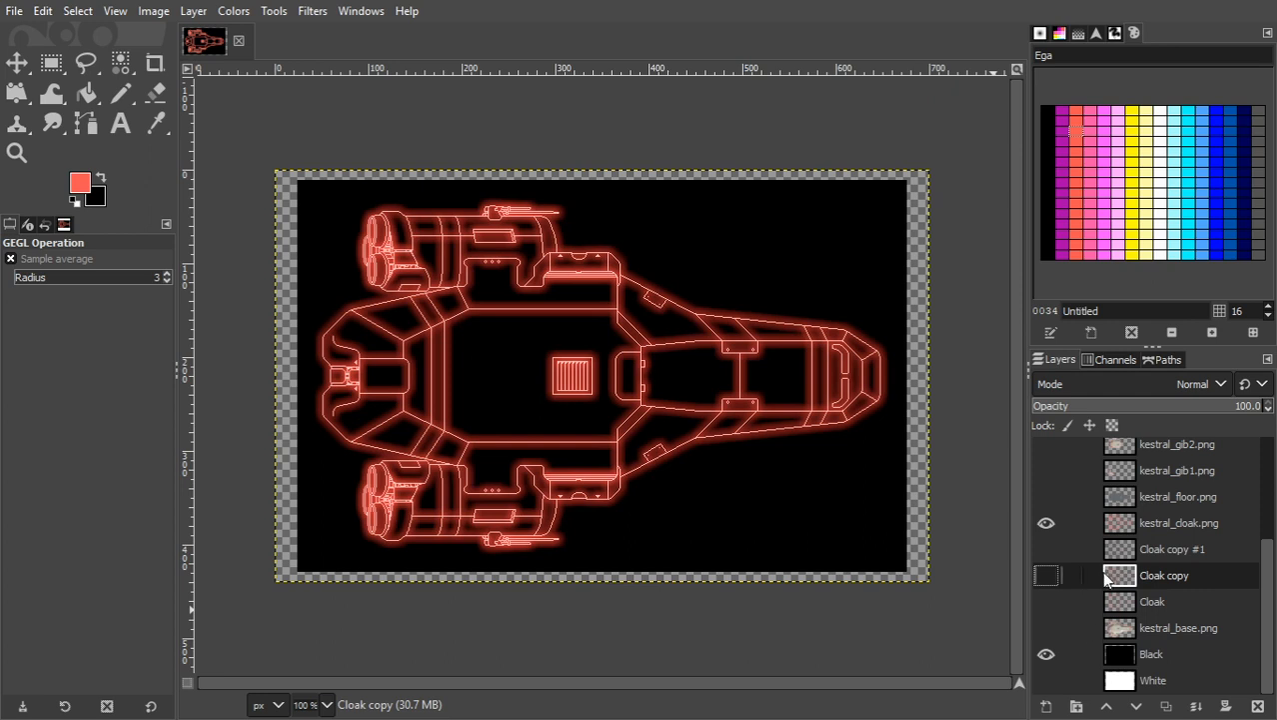
click(1045, 523)
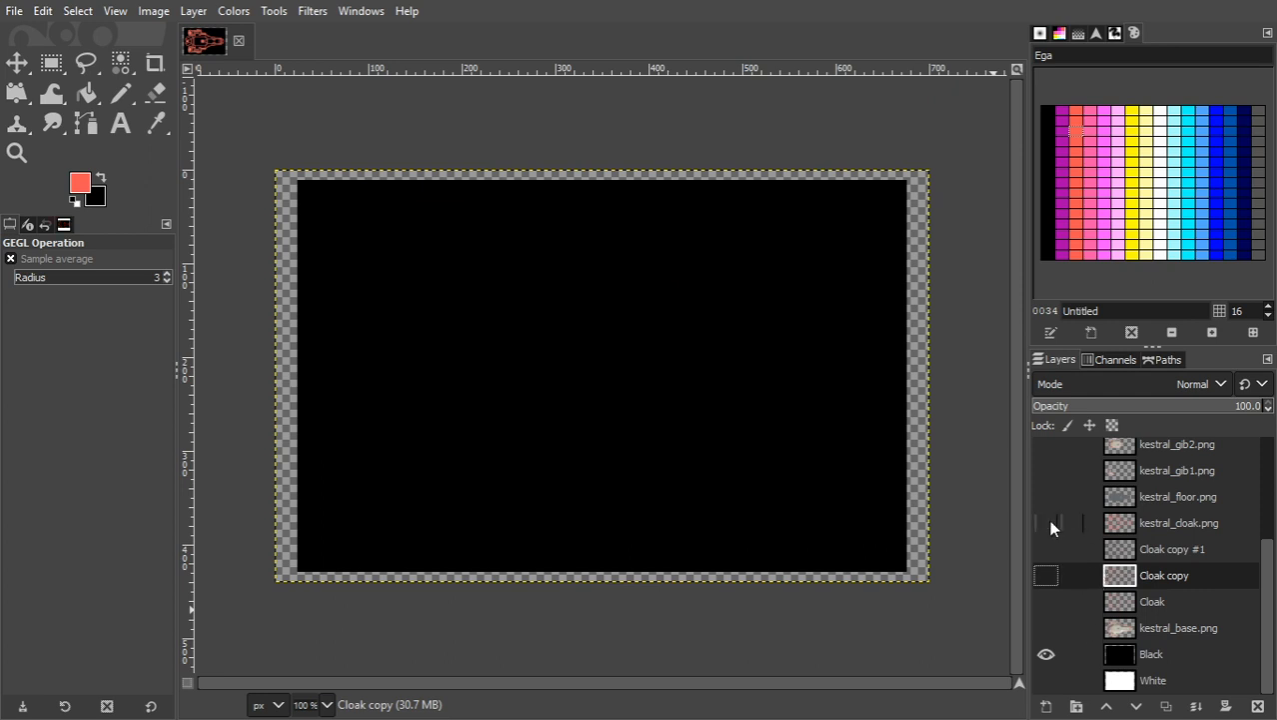
click(1045, 548)
click(1046, 574)
click(1046, 595)
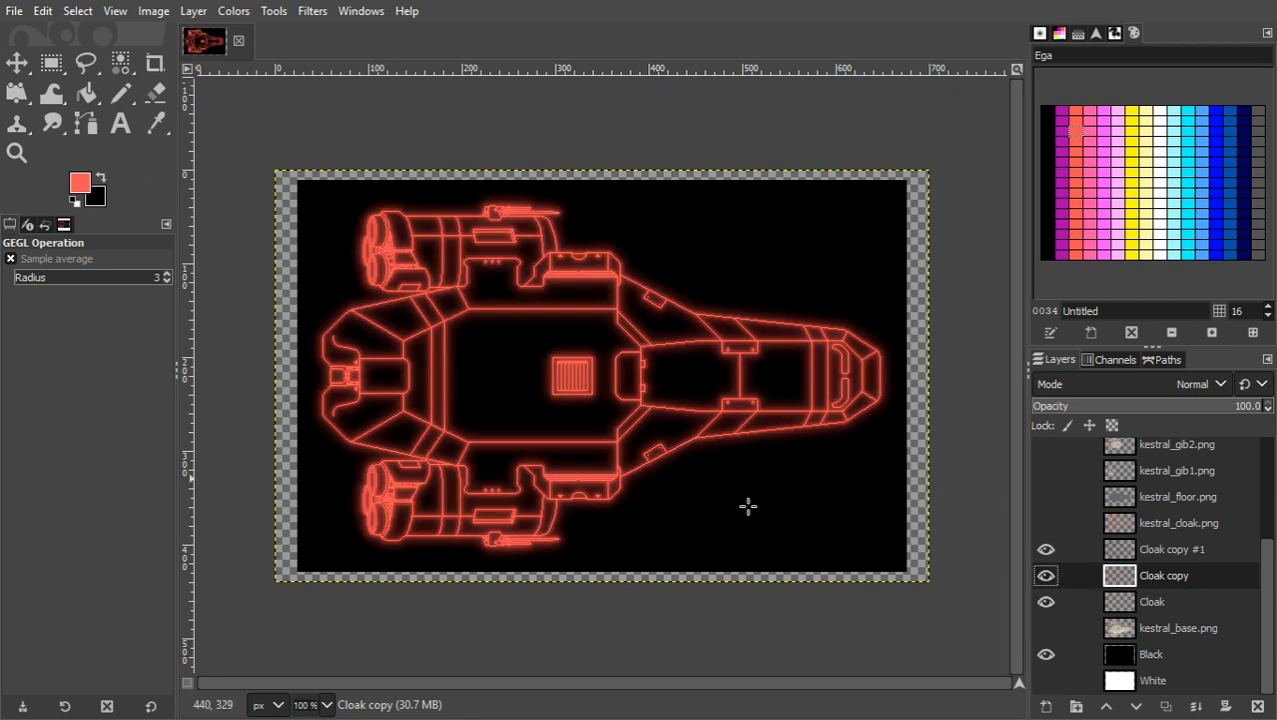
- Apply another Gaussian Blur to the Cloak copy layer with Size X and Size Y at 3.50
click(321, 16)
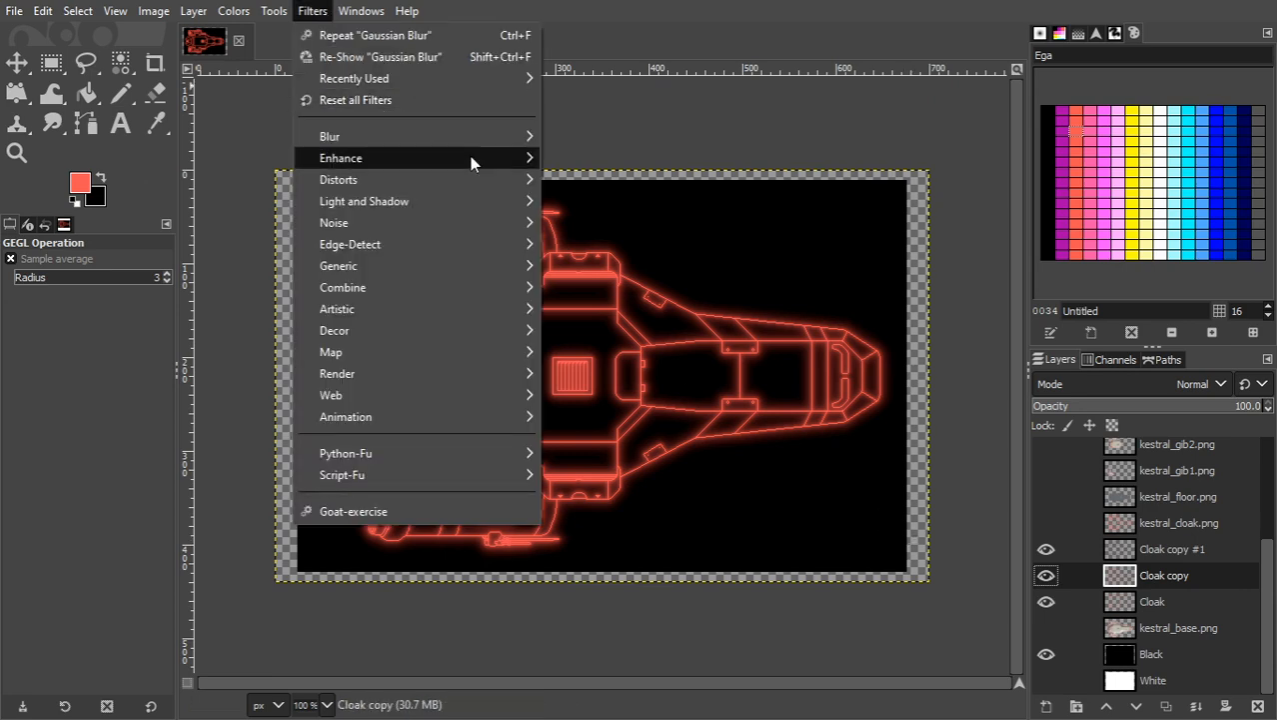
mouse_move(502, 136)
click(639, 165)
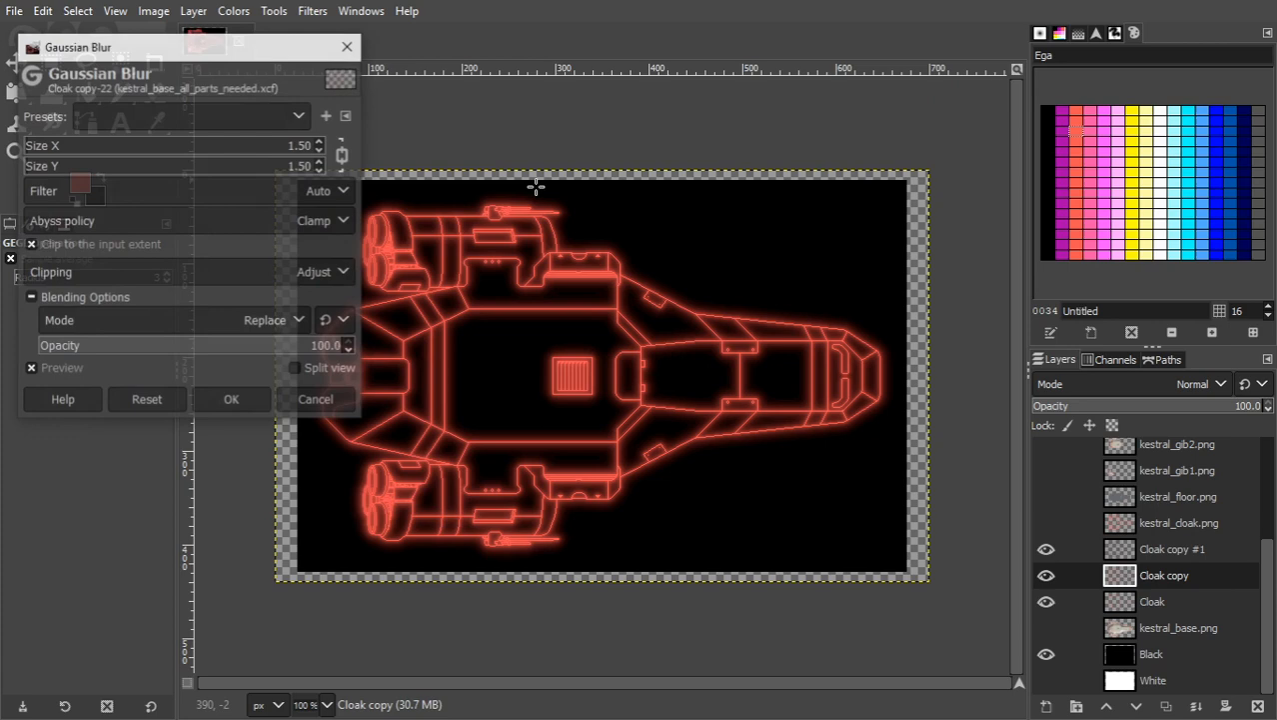
click(320, 142)
click(321, 142)
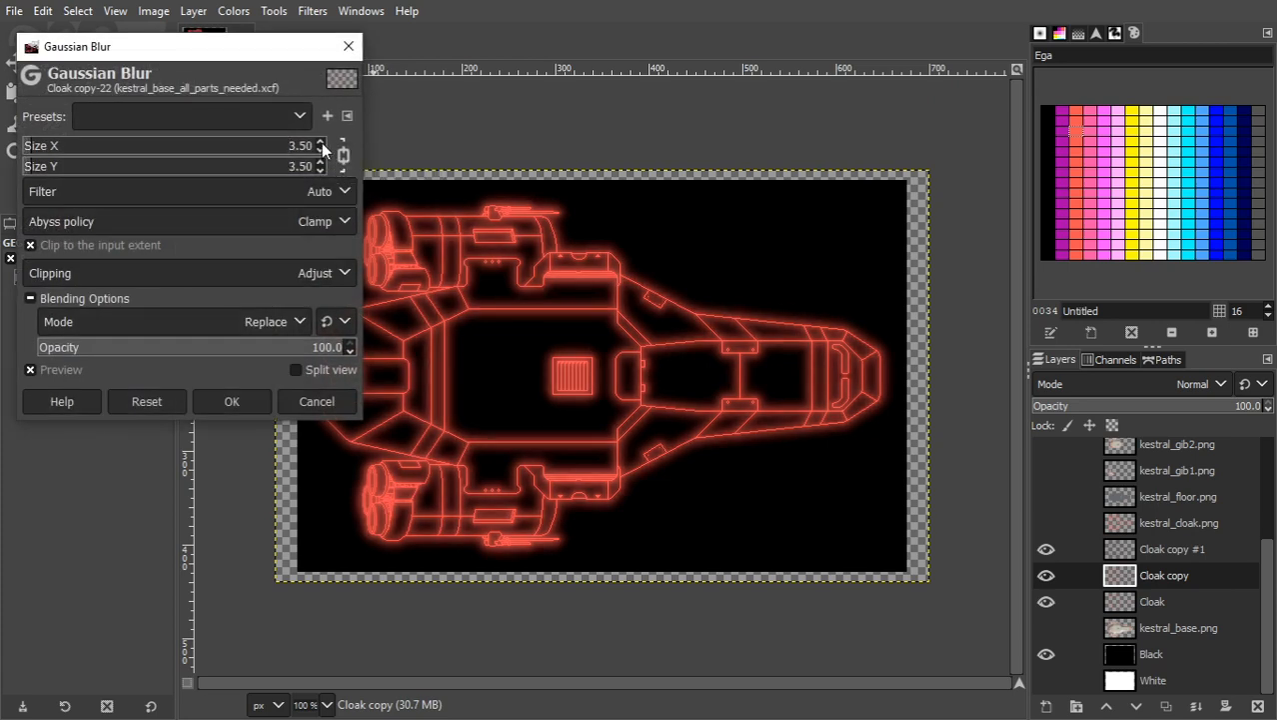
click(251, 404)
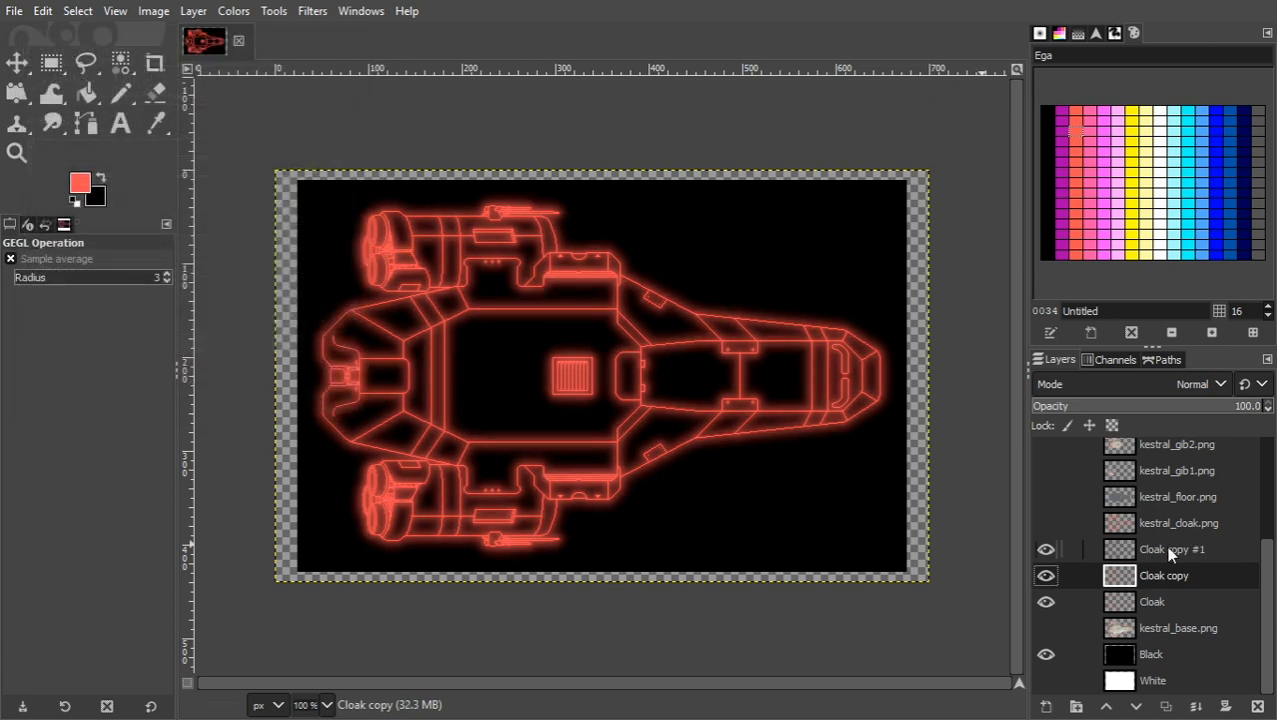
- Apply another Gaussian Blur to the original Cloak layer with Size X and Size Y at 6.50
click(1151, 604)
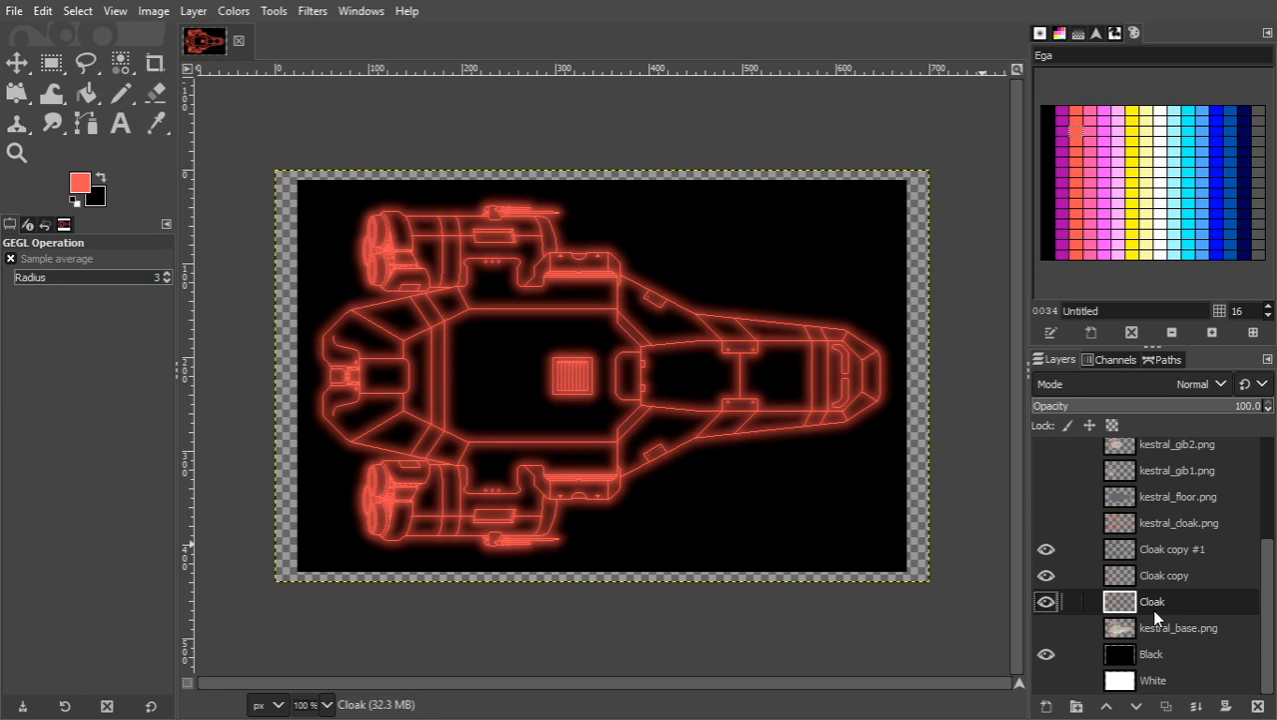
click(312, 11)
mouse_move(450, 137)
click(600, 80)
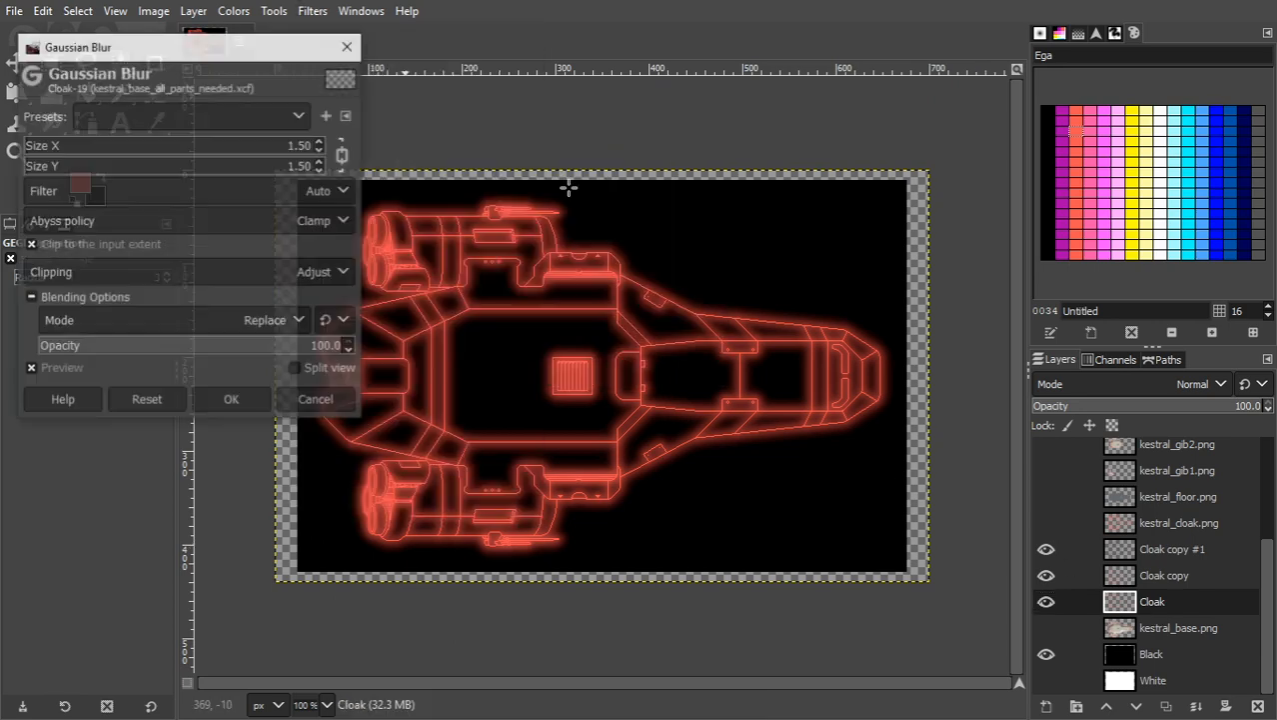
click(320, 141)
click(320, 142)
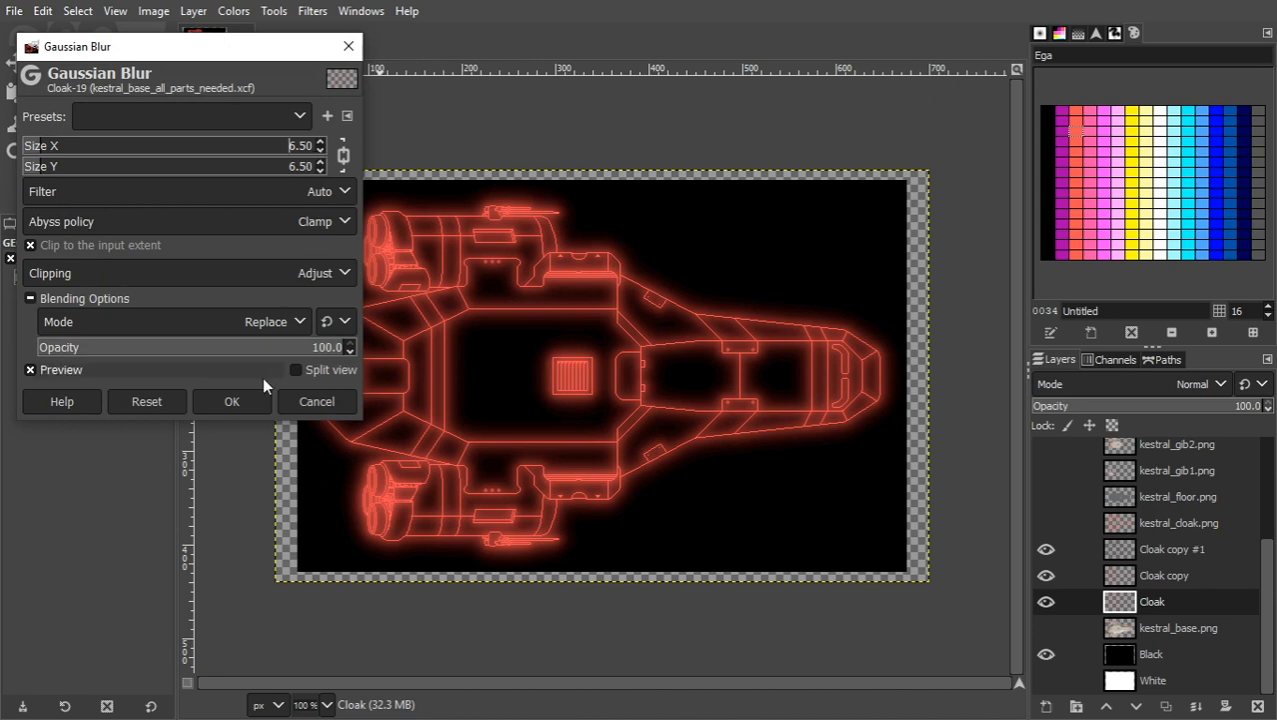
click(242, 405)
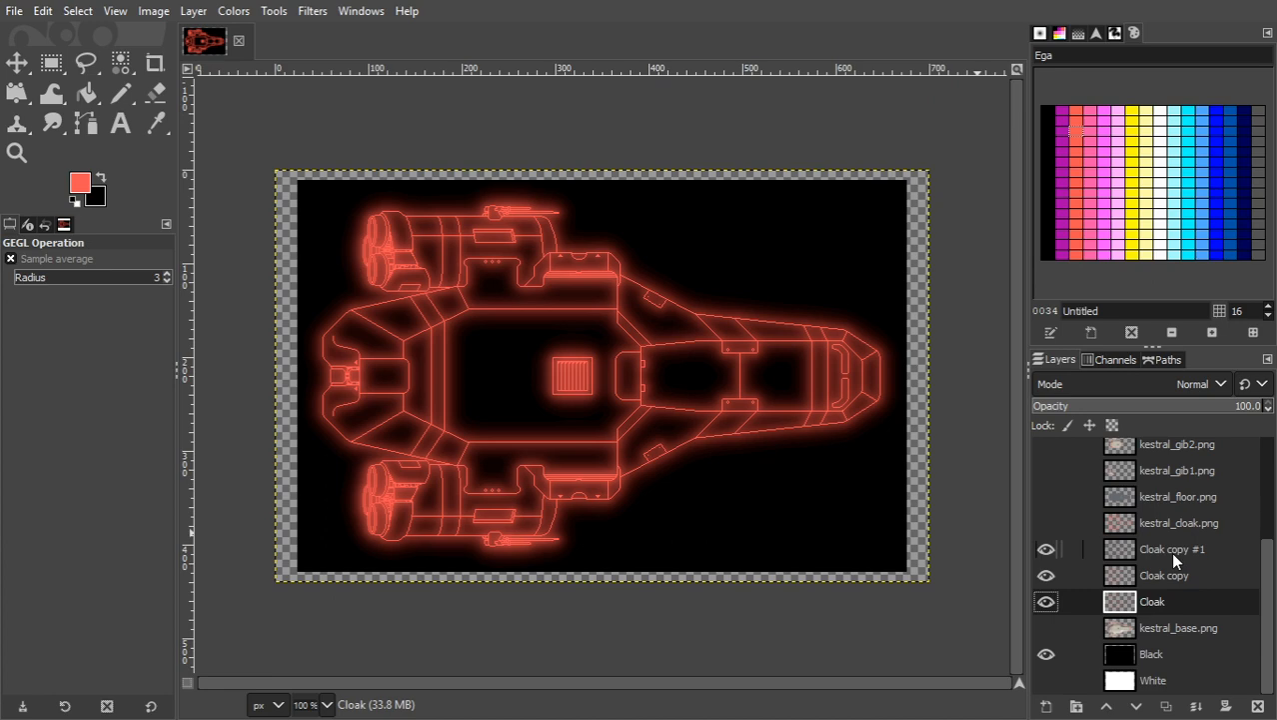
- Show kestral_base.png beneath the cloak layers, check the glow with and without the Black backdrop, and leave Black hidden
click(1047, 654)
click(1045, 628)
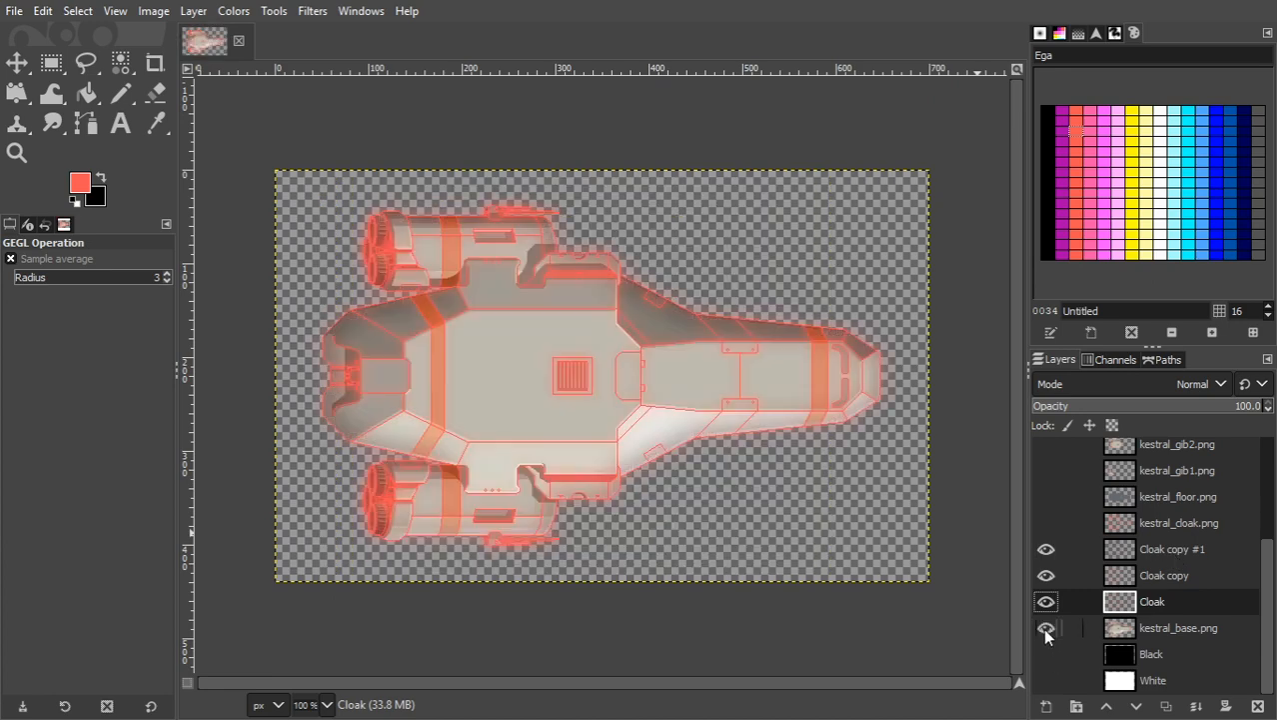
click(1046, 653)
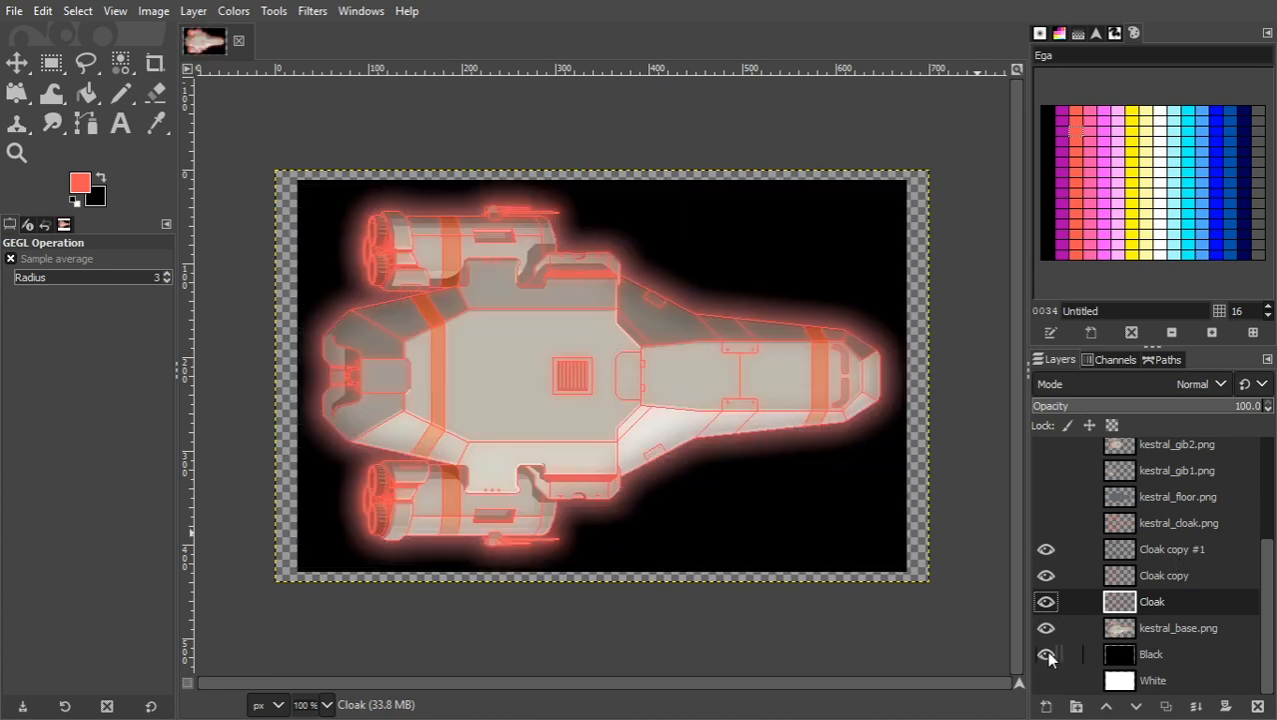
click(1046, 654)
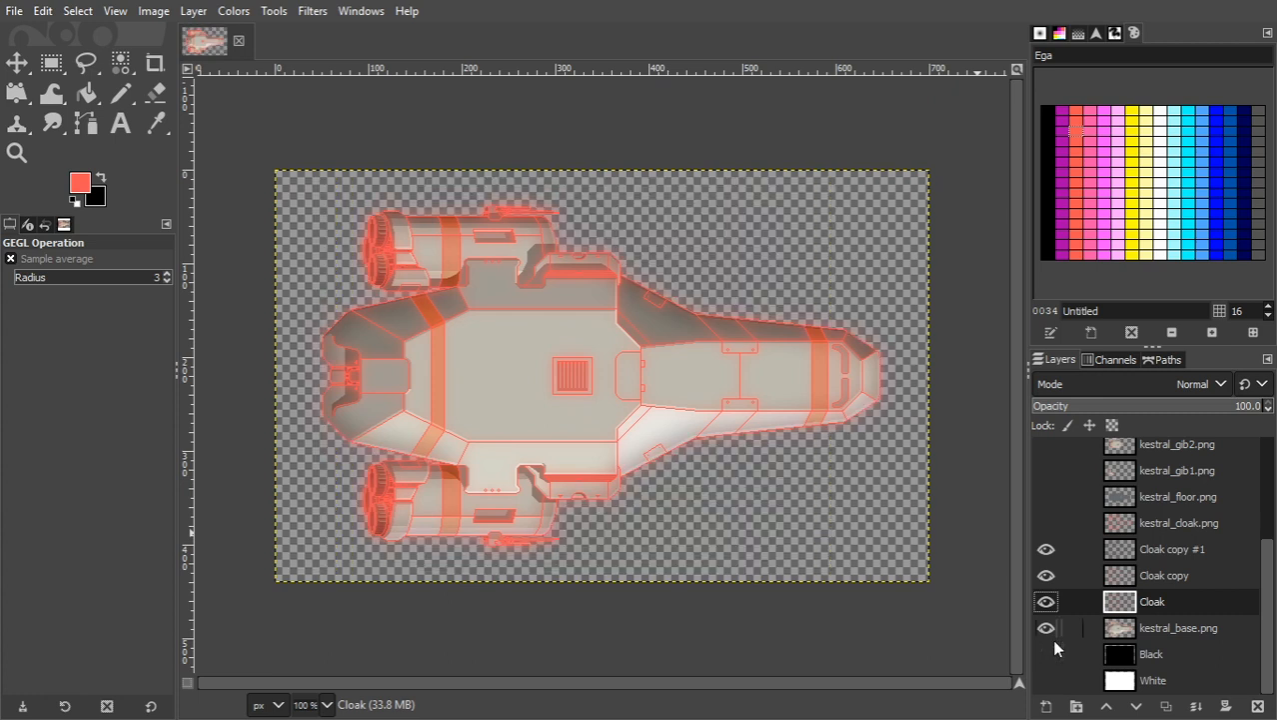